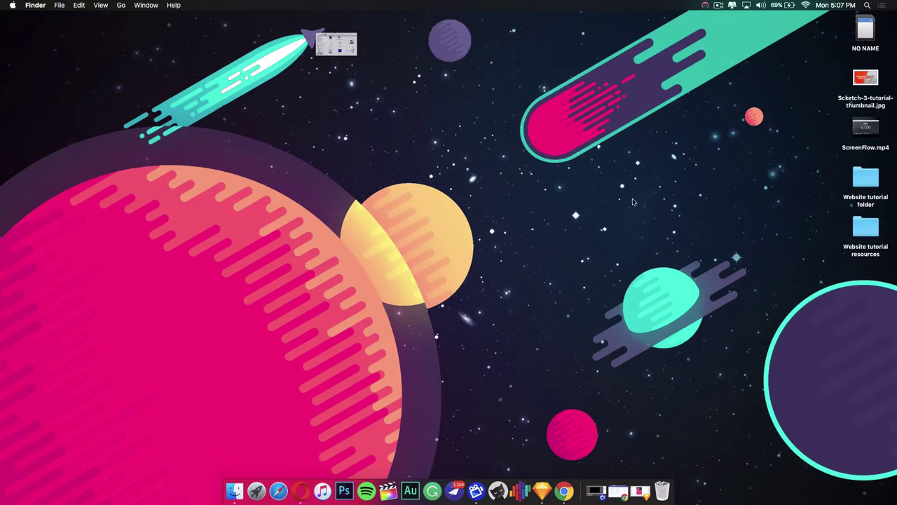
# Switch to Sketch and look over the finished Meteor Productions page on the Desktop artboard
pyautogui.click(541, 491)
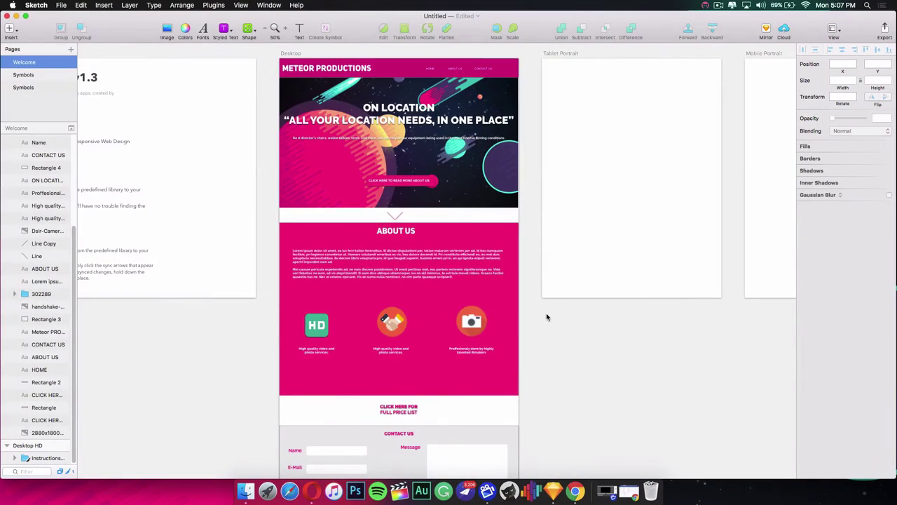
pyautogui.scroll(-3, 548, 315)
pyautogui.scroll(3, 550, 313)
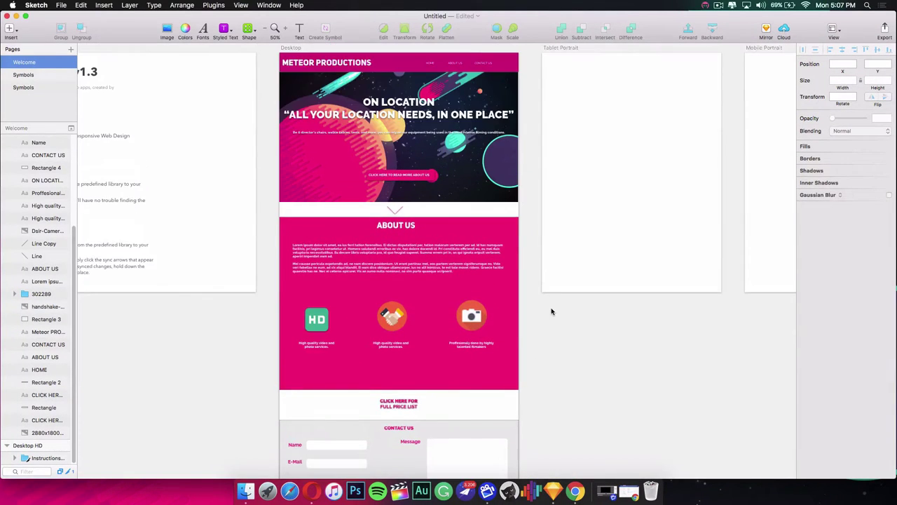
pyautogui.scroll(-2, 550, 312)
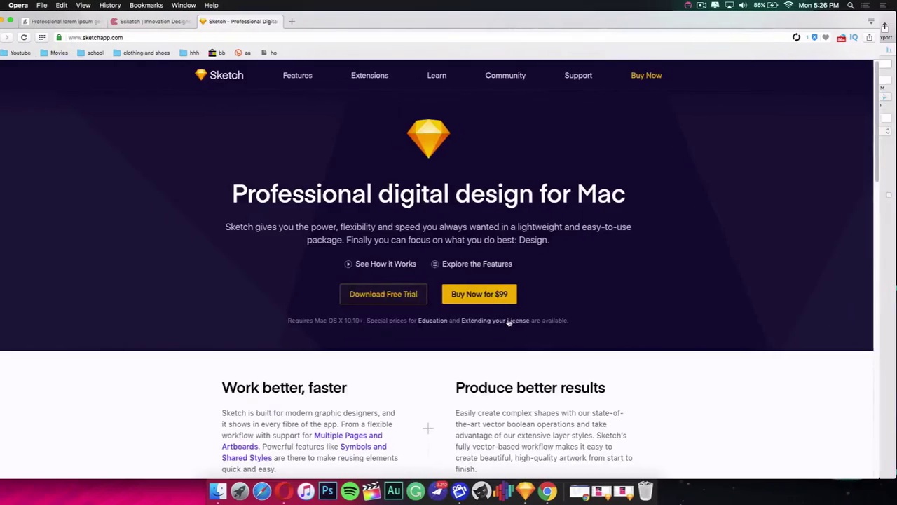
# Look over the sketchapp.com home page in Opera and download the Sketch free trial
pyautogui.scroll(-10, 518, 319)
pyautogui.scroll(-10, 521, 324)
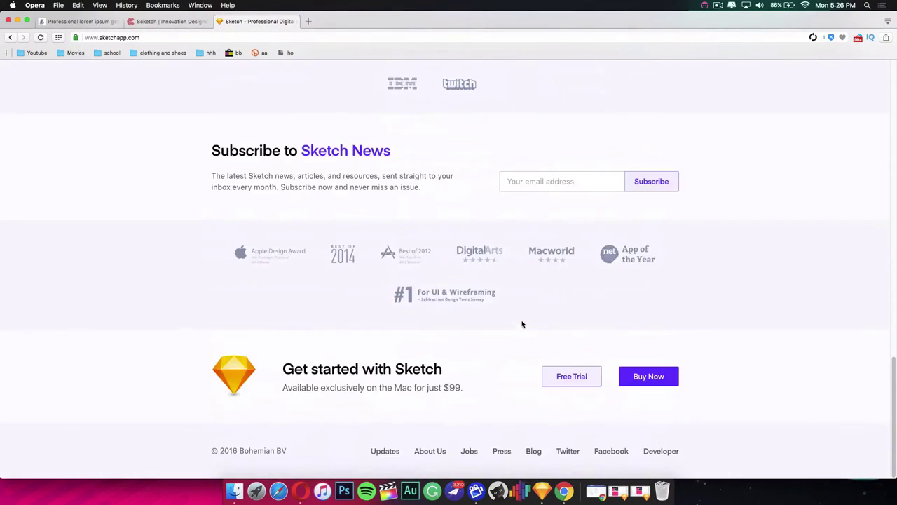
pyautogui.scroll(4, 522, 324)
pyautogui.scroll(15, 521, 324)
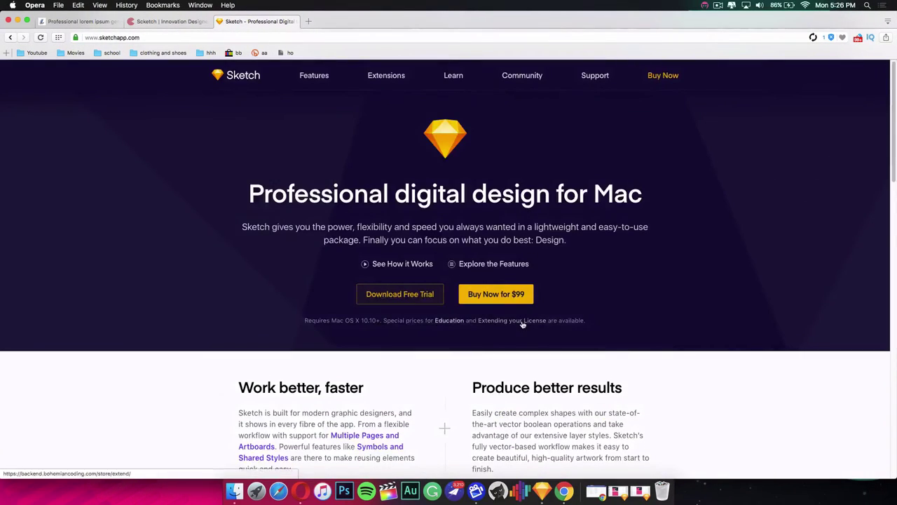
pyautogui.click(422, 303)
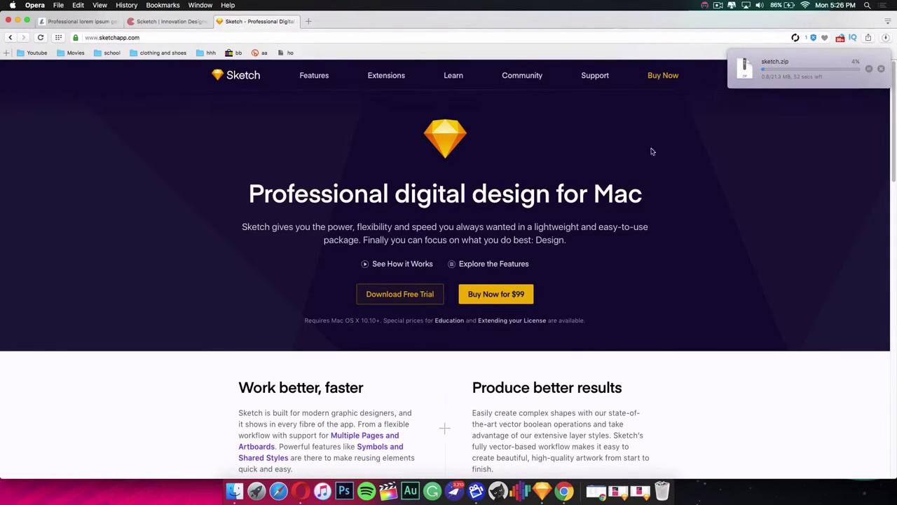
pyautogui.click(718, 5)
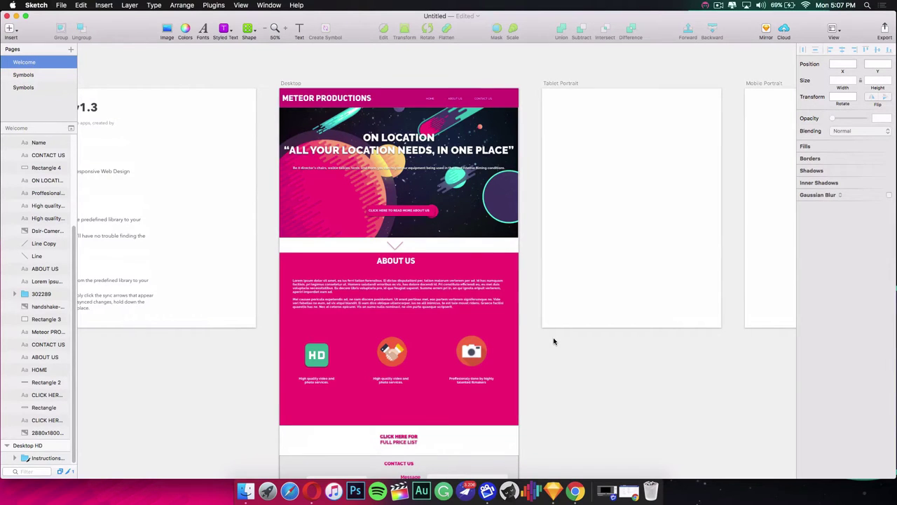
# Return to Sketch and create a new document from the Web Design template
pyautogui.scroll(-3, 554, 341)
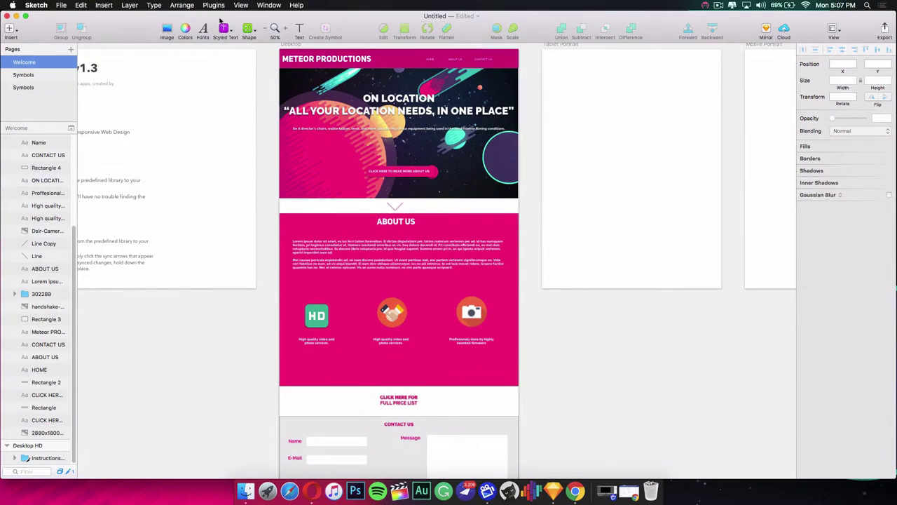
pyautogui.click(63, 5)
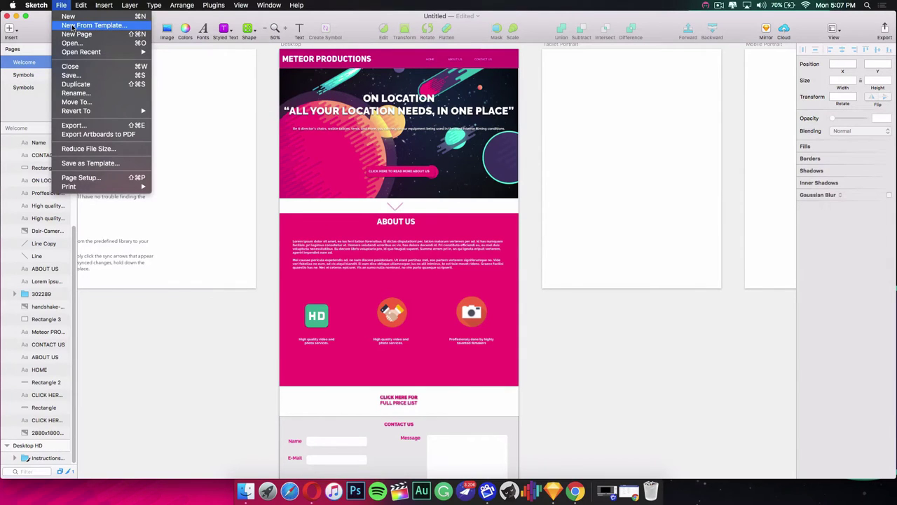
pyautogui.click(73, 26)
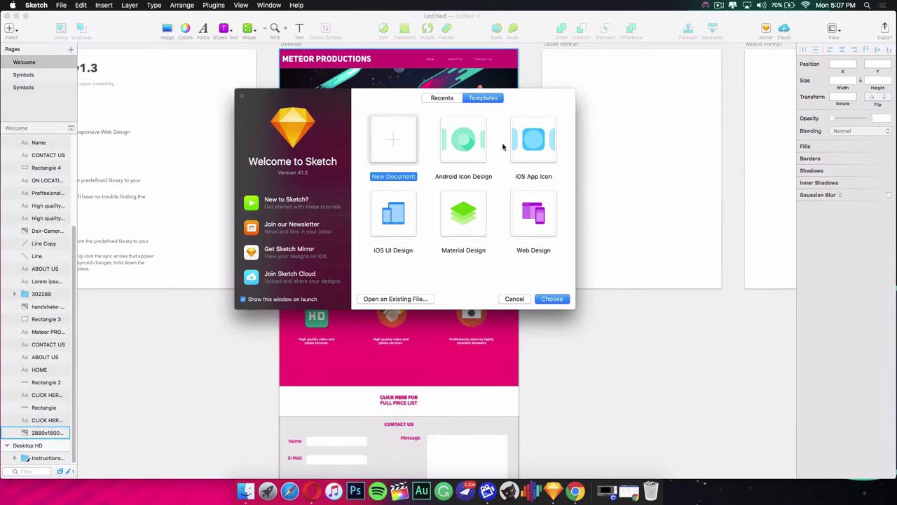
pyautogui.click(487, 156)
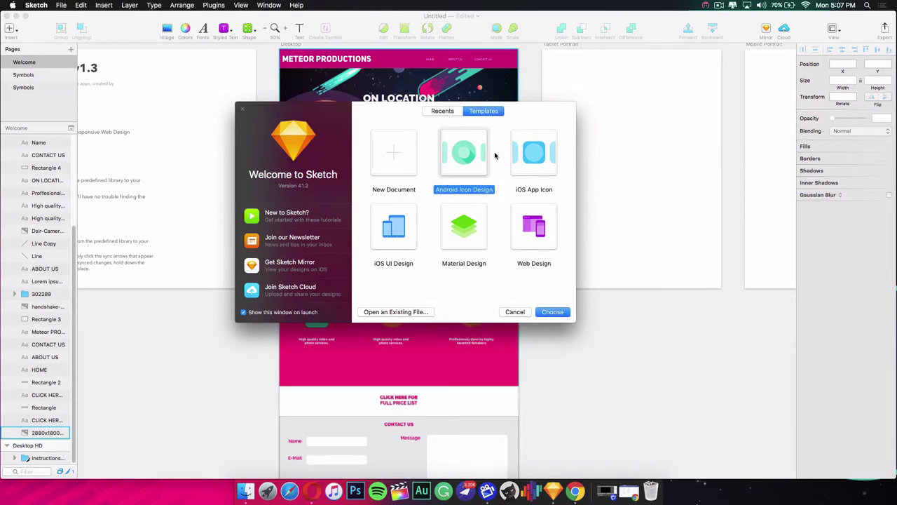
pyautogui.click(527, 158)
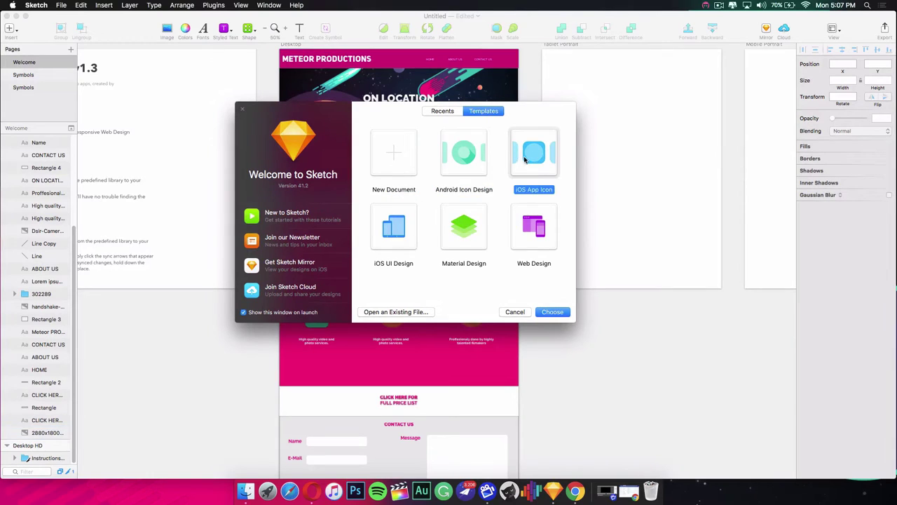
pyautogui.click(542, 219)
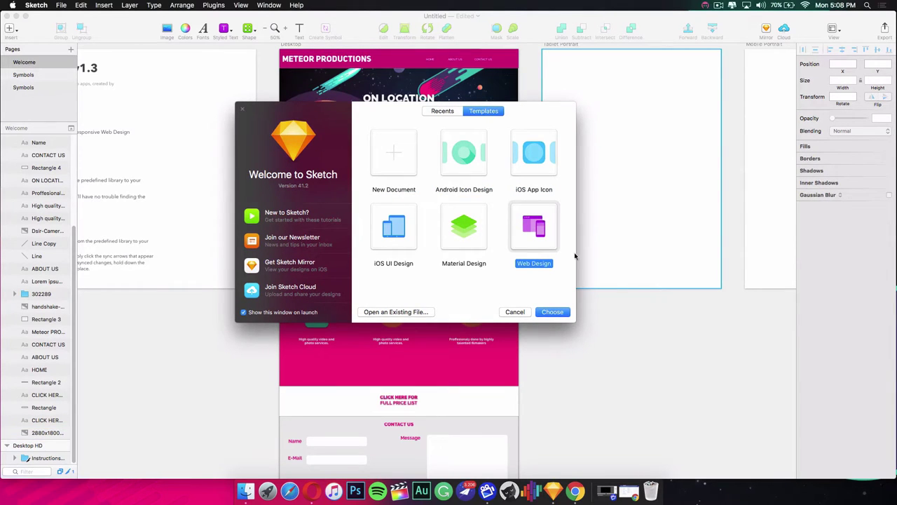
pyautogui.click(564, 314)
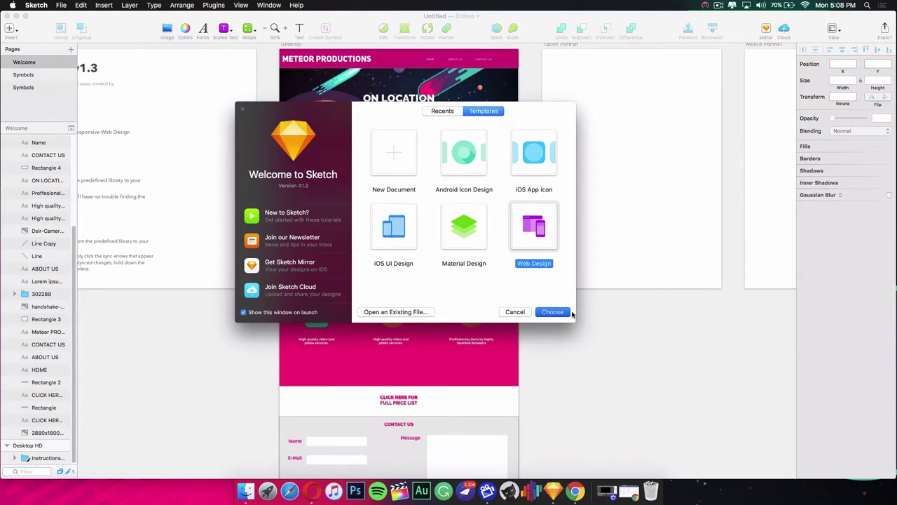
# Examine the template's Desktop, Tablet Portrait and Mobile Portrait artboards one after another
pyautogui.click(331, 205)
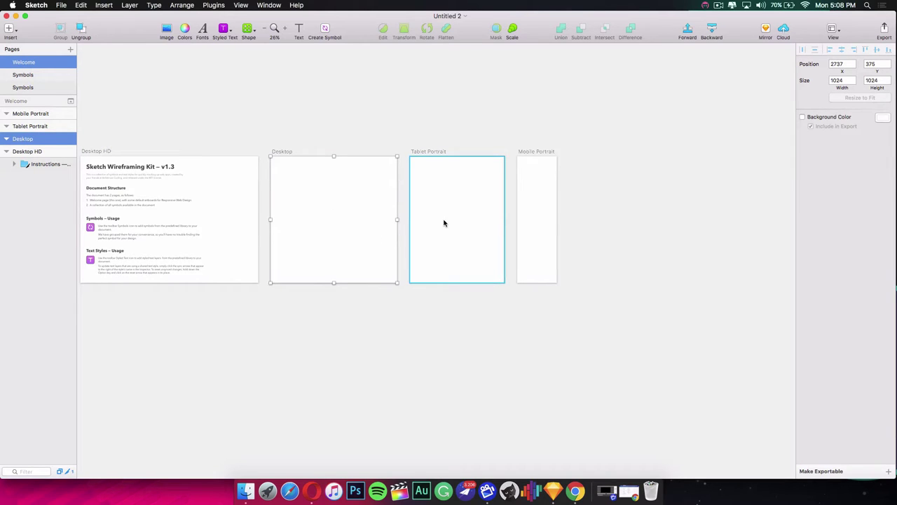
pyautogui.click(461, 220)
pyautogui.click(534, 195)
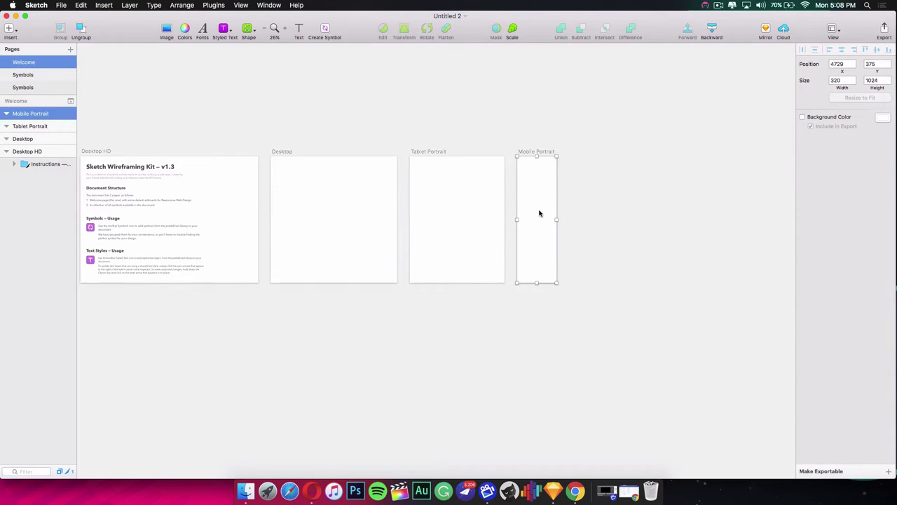
pyautogui.hscroll(1, 503, 168)
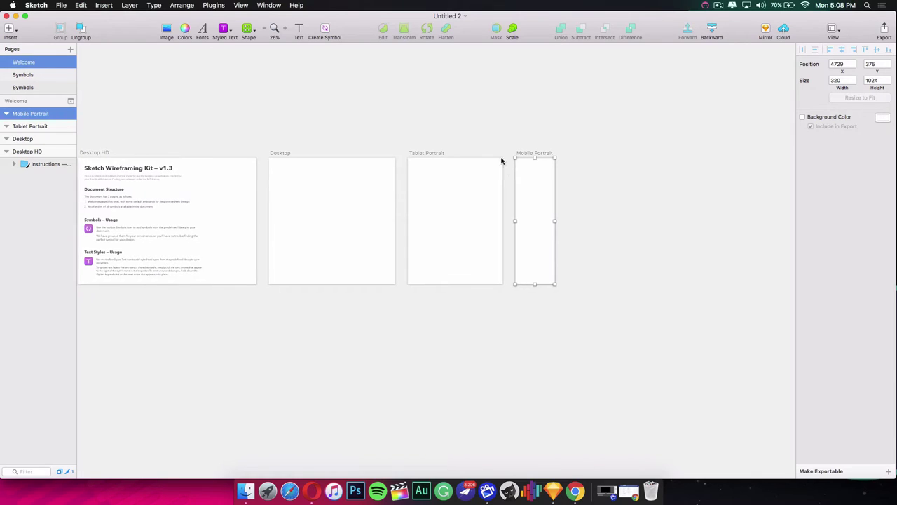
pyautogui.scroll(5, 491, 133)
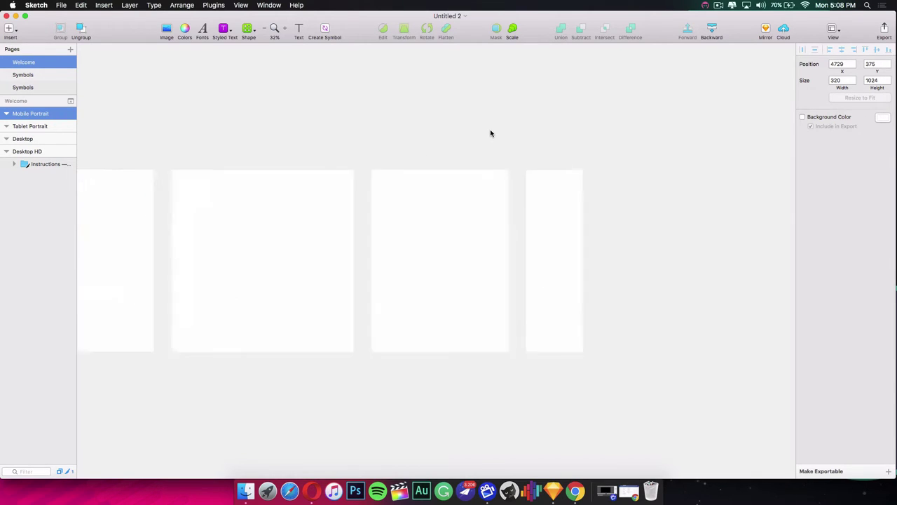
pyautogui.scroll(-5, 493, 205)
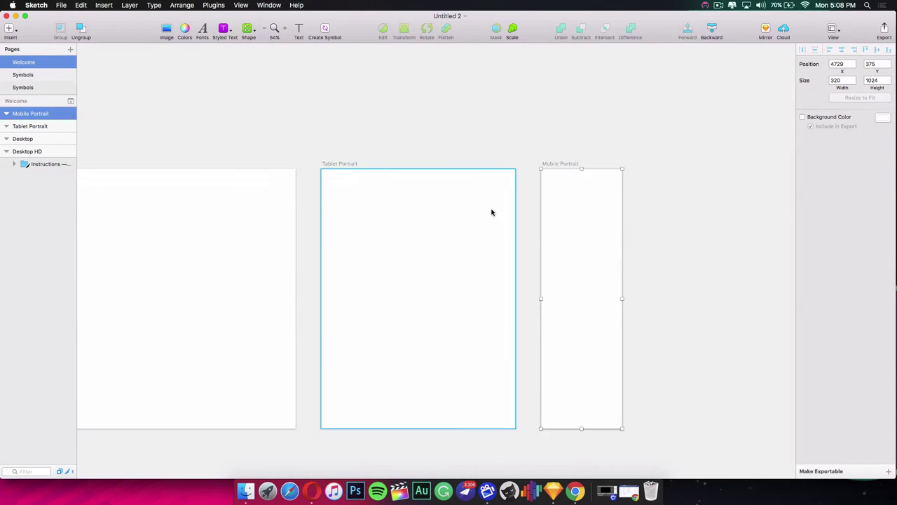
pyautogui.scroll(-1, 503, 203)
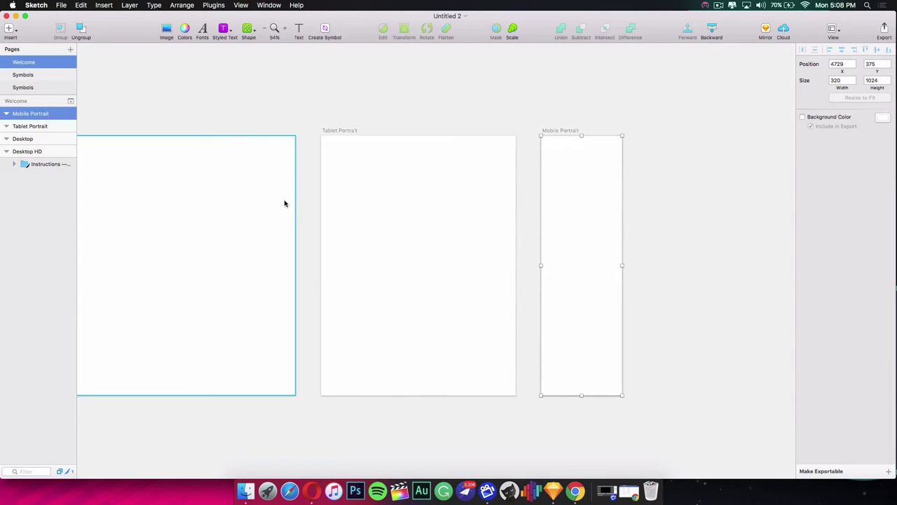
pyautogui.hscroll(-10, 255, 197)
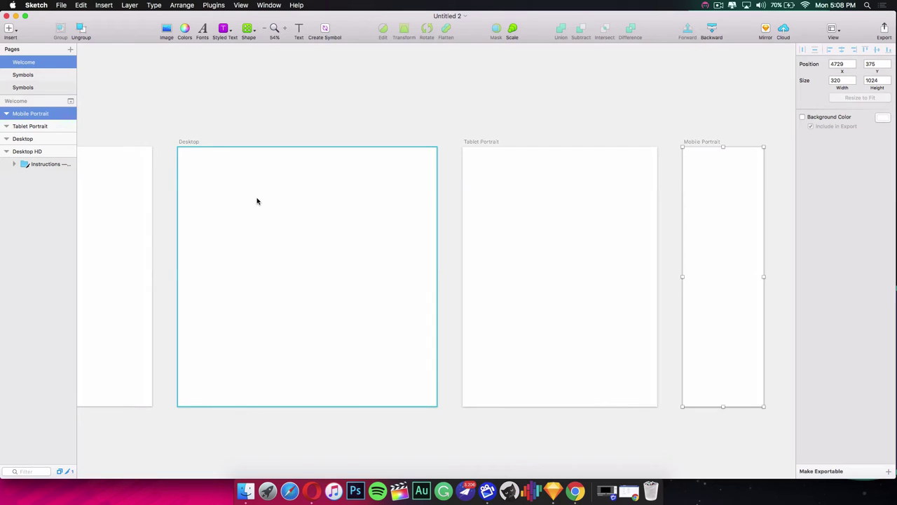
# Set the Desktop artboard's height to 2000 and check its full length
pyautogui.click(257, 201)
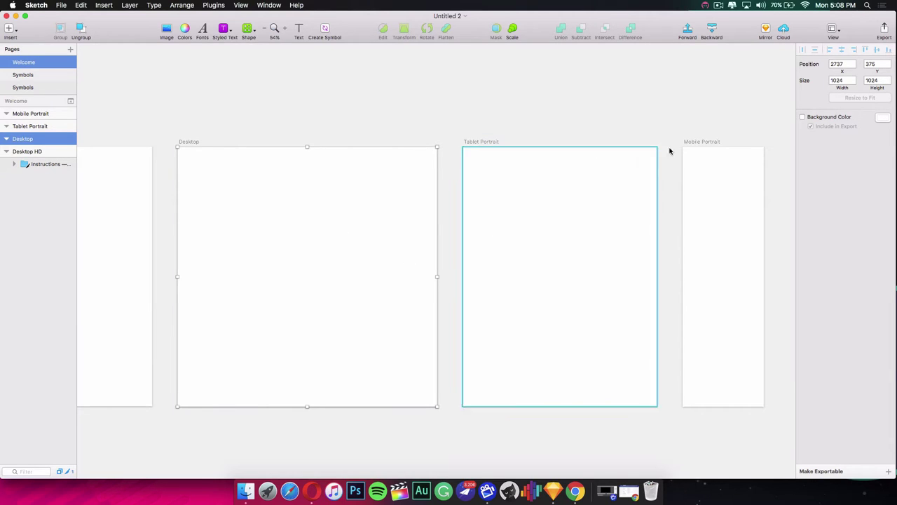
pyautogui.click(879, 80)
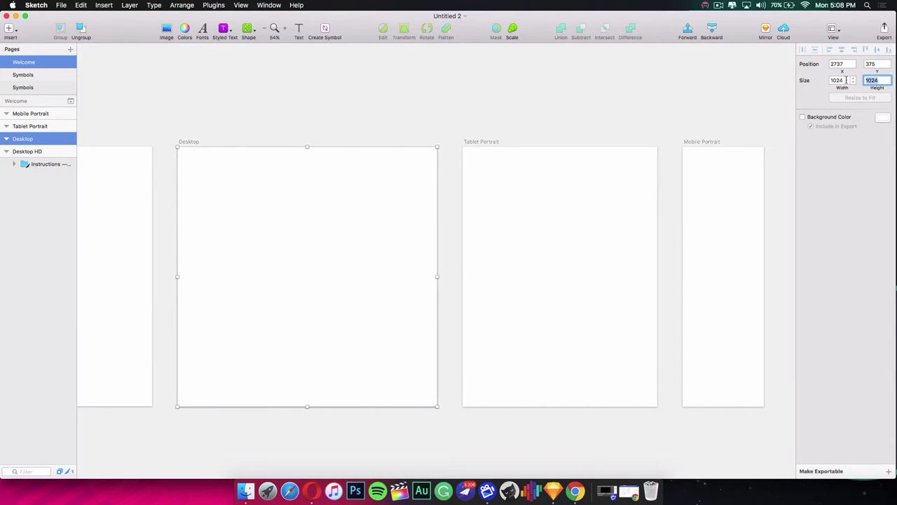
pyautogui.write('200')
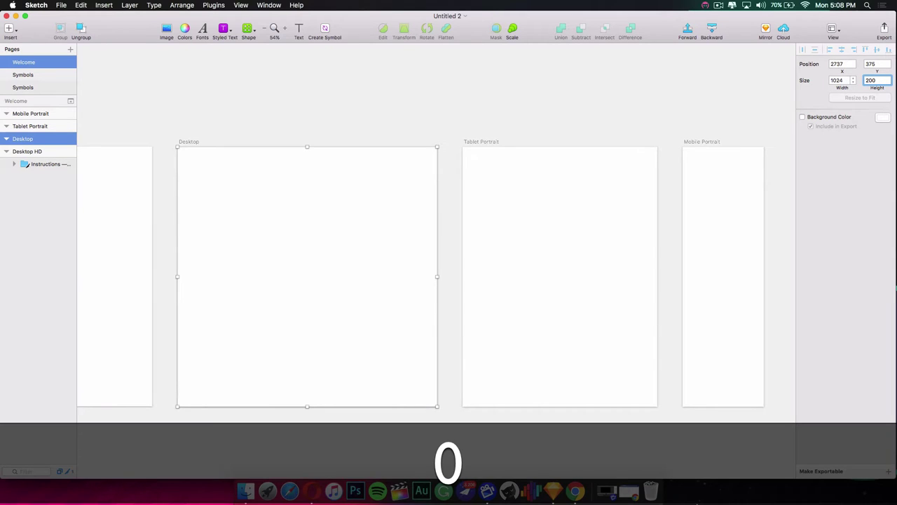
pyautogui.write('0')
pyautogui.press('Return')
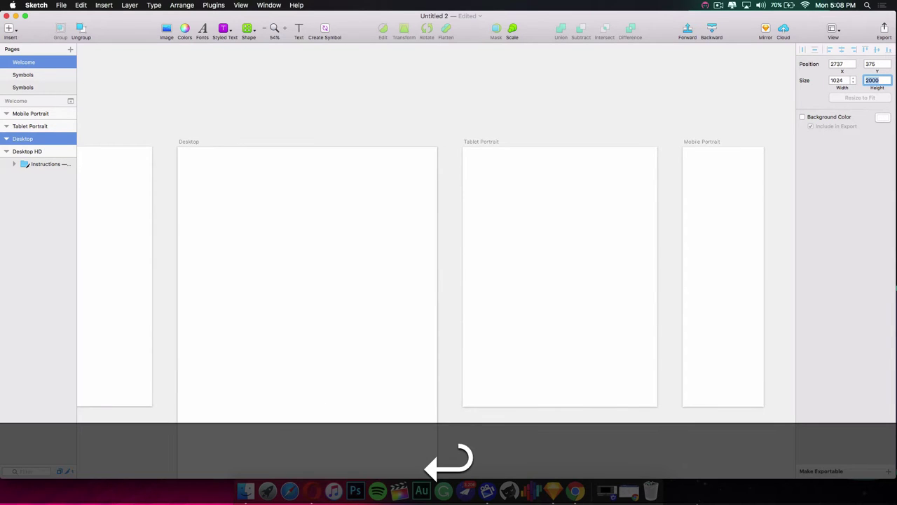
pyautogui.click(297, 199)
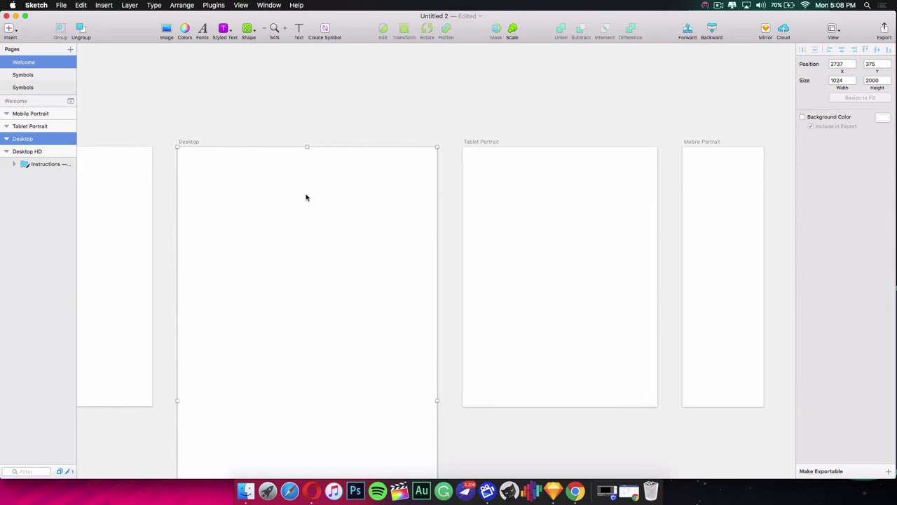
pyautogui.scroll(-1, 518, 149)
pyautogui.scroll(-5, 447, 169)
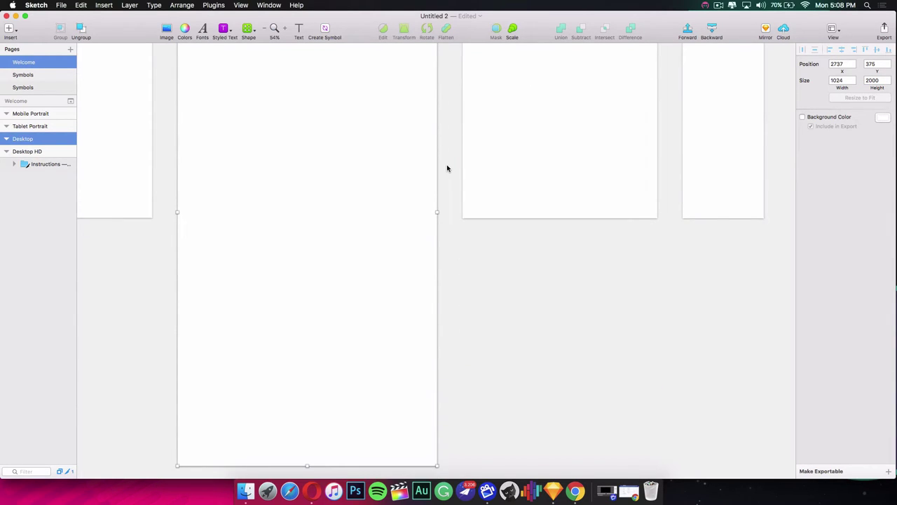
pyautogui.scroll(3, 447, 169)
pyautogui.scroll(3, 447, 168)
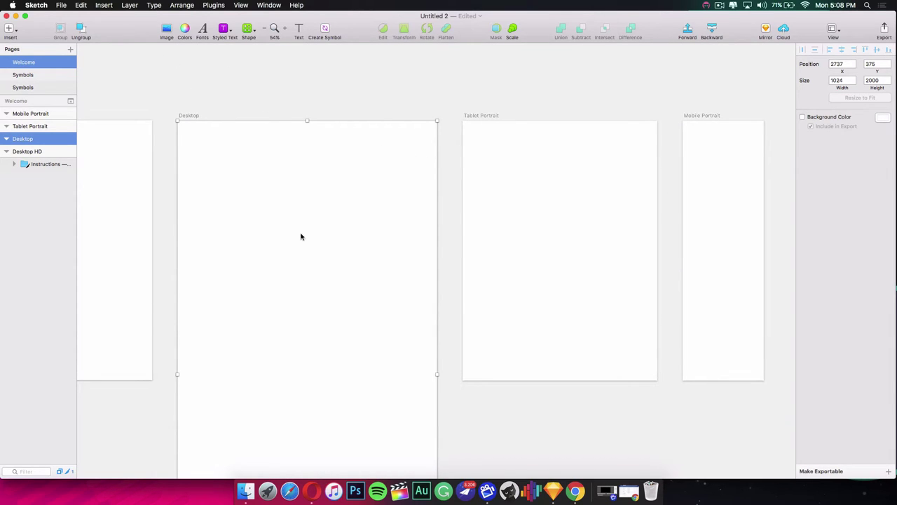
# Place the 2880x1800 background PNG from Finder's "Website tutorial folder" on the Desktop artboard in Sketch
pyautogui.click(245, 490)
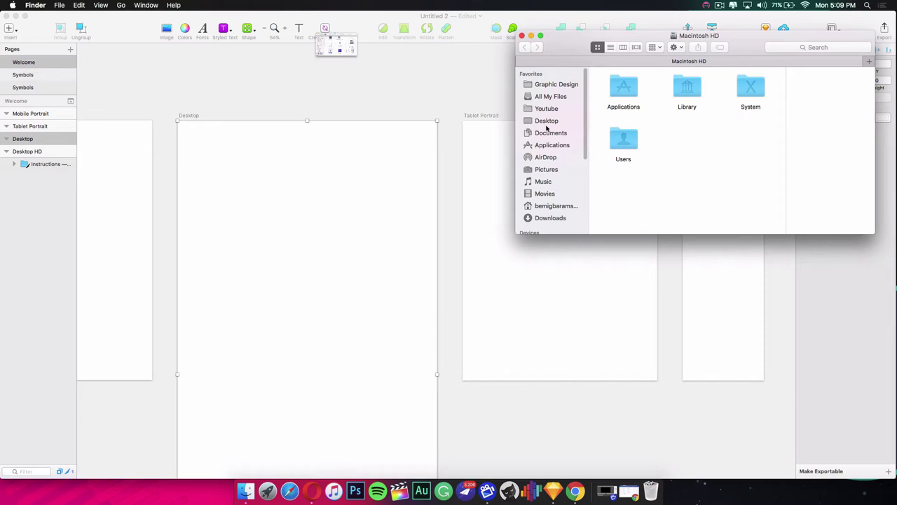
pyautogui.click(549, 123)
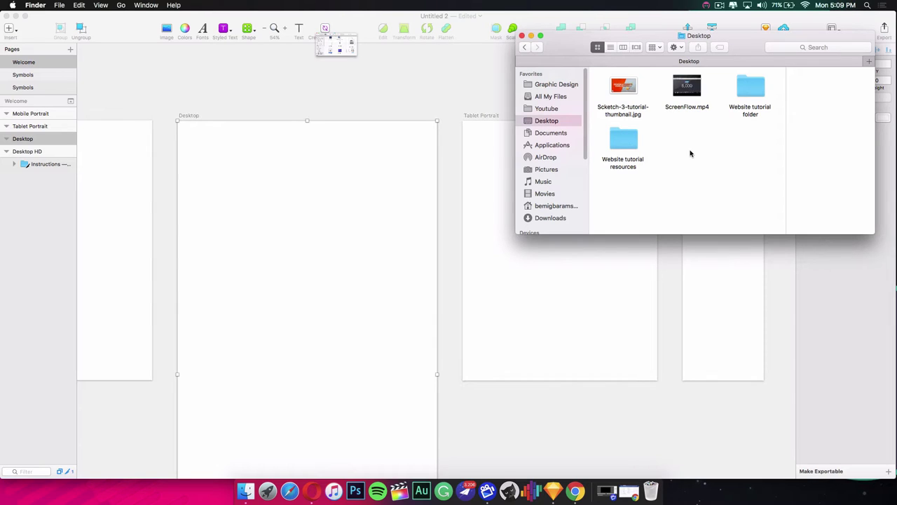
pyautogui.doubleClick(757, 89)
pyautogui.moveTo(629, 88); pyautogui.dragTo(296, 225)
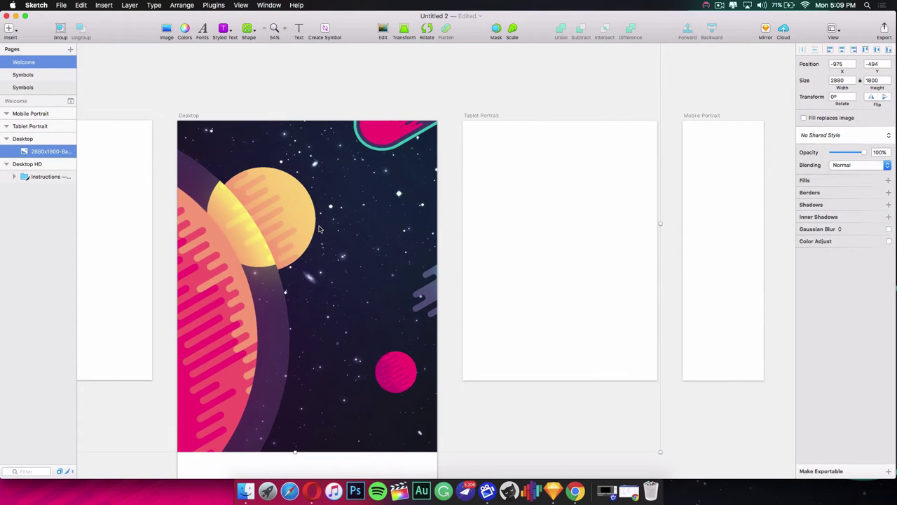
pyautogui.moveTo(351, 241); pyautogui.dragTo(233, 176)
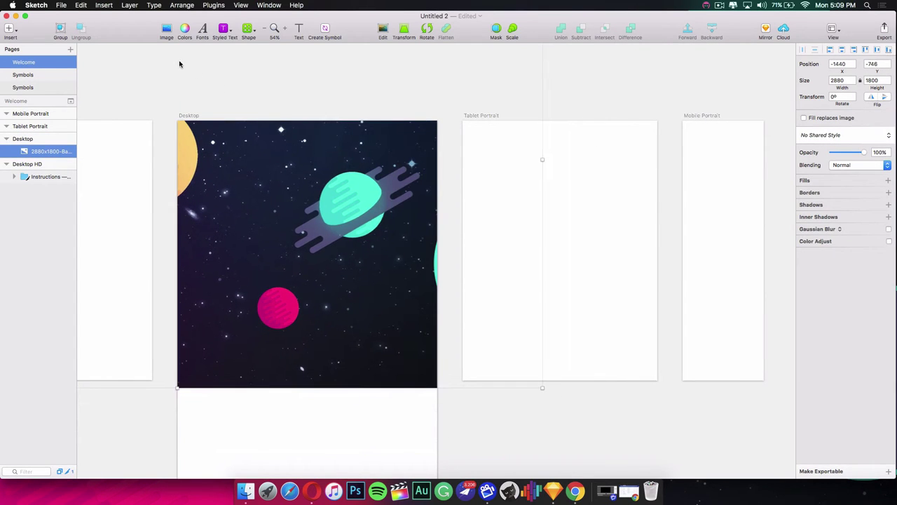
pyautogui.click(167, 29)
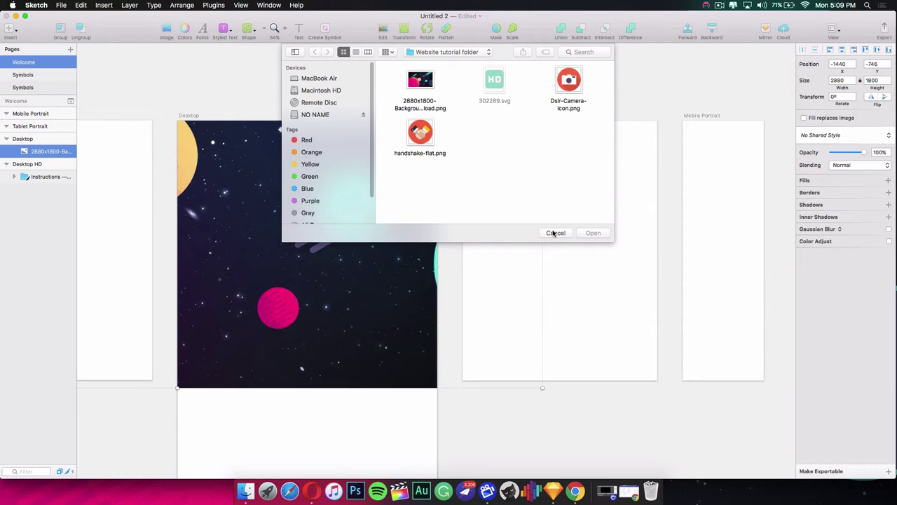
pyautogui.click(556, 233)
# Scale the background image down proportionally to about 1080 x 675 and cover the top of the Desktop artboard at about X -28, Y 0
pyautogui.moveTo(541, 238); pyautogui.dragTo(271, 311)
pyautogui.moveTo(417, 444); pyautogui.dragTo(373, 335)
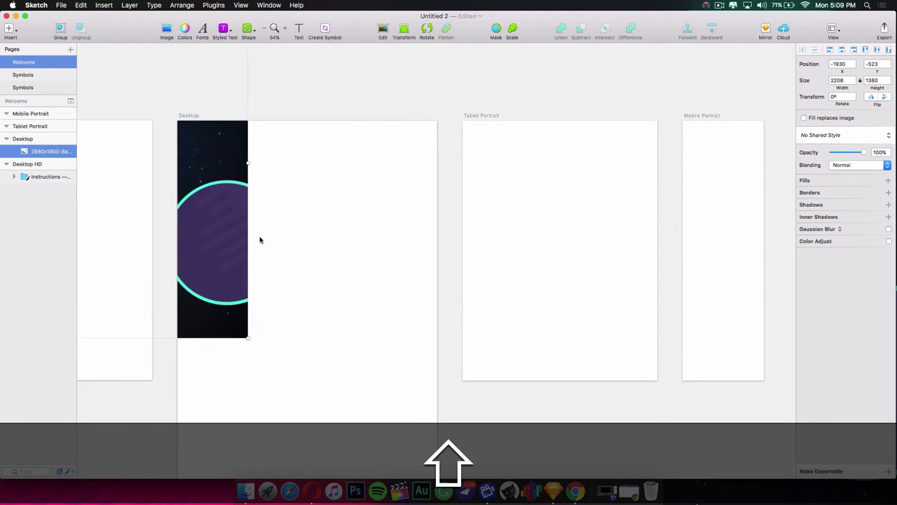
pyautogui.moveTo(227, 217); pyautogui.dragTo(392, 316)
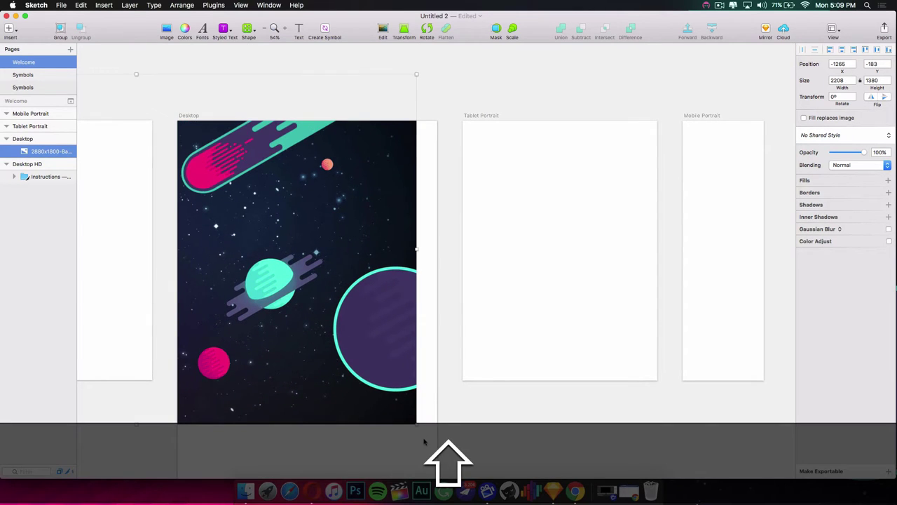
pyautogui.moveTo(417, 426); pyautogui.dragTo(340, 287)
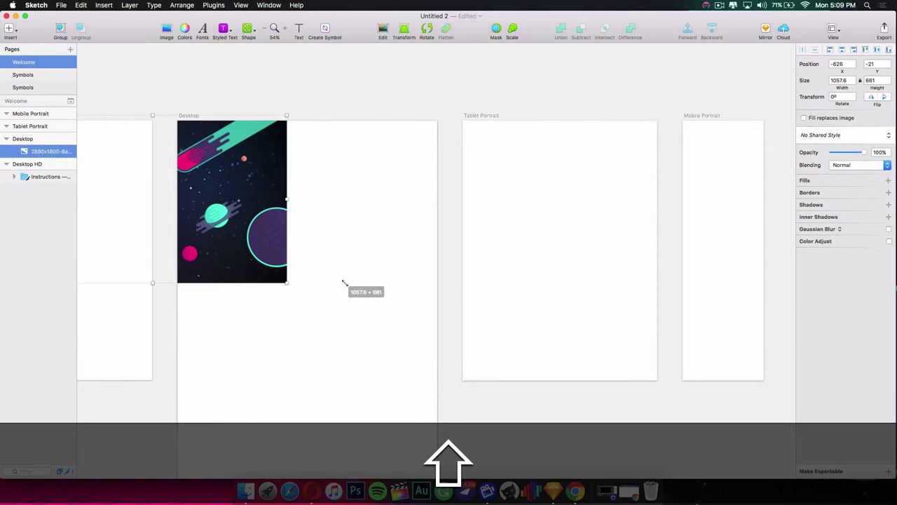
pyautogui.moveTo(241, 221); pyautogui.dragTo(382, 224)
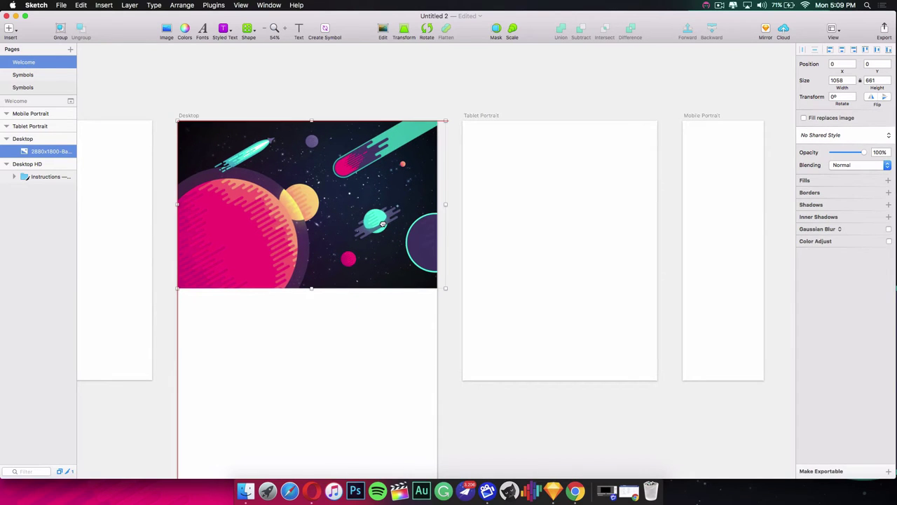
pyautogui.moveTo(443, 287)
pyautogui.mouseDown()
pyautogui.moveTo(438, 283)
pyautogui.moveTo(451, 292)
pyautogui.mouseUp()
pyautogui.moveTo(403, 258); pyautogui.dragTo(396, 258)
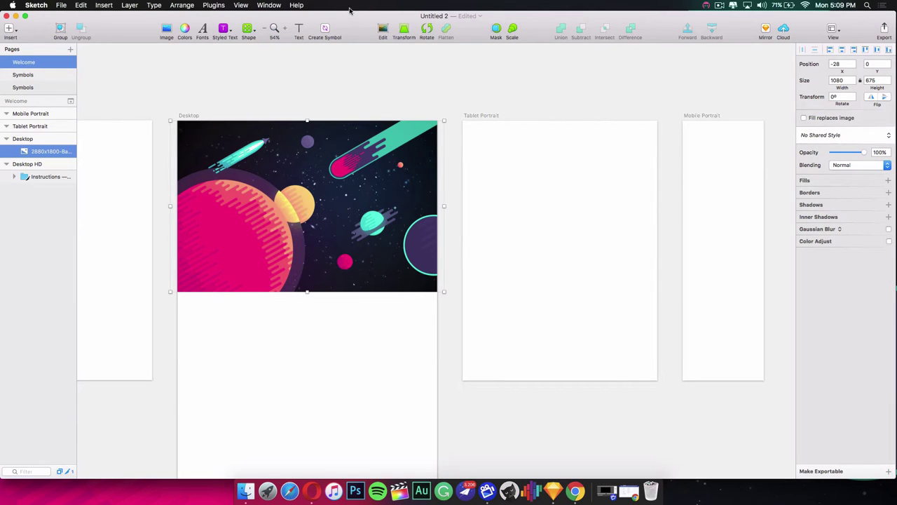
# Add a text layer reading "meteor media" over the upper part of the Desktop background image
pyautogui.click(299, 32)
pyautogui.moveTo(204, 143); pyautogui.dragTo(350, 184)
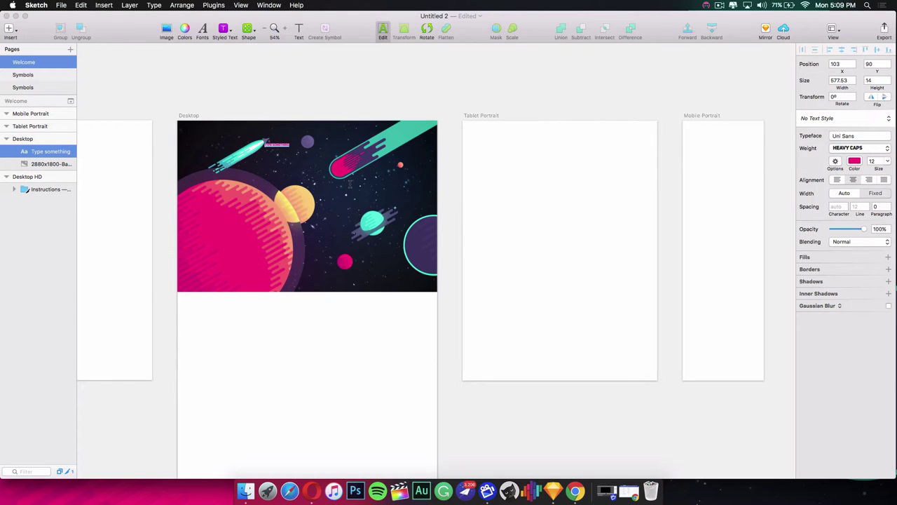
pyautogui.write('me')
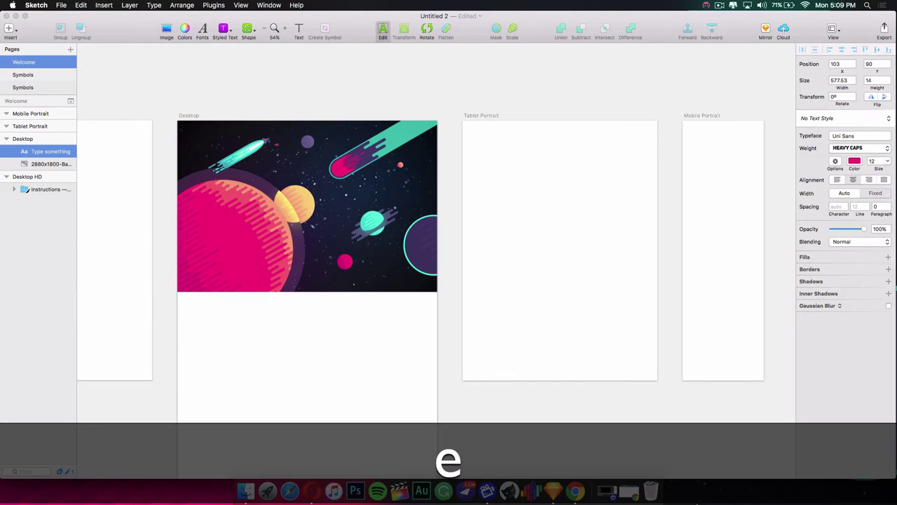
pyautogui.write('to da')
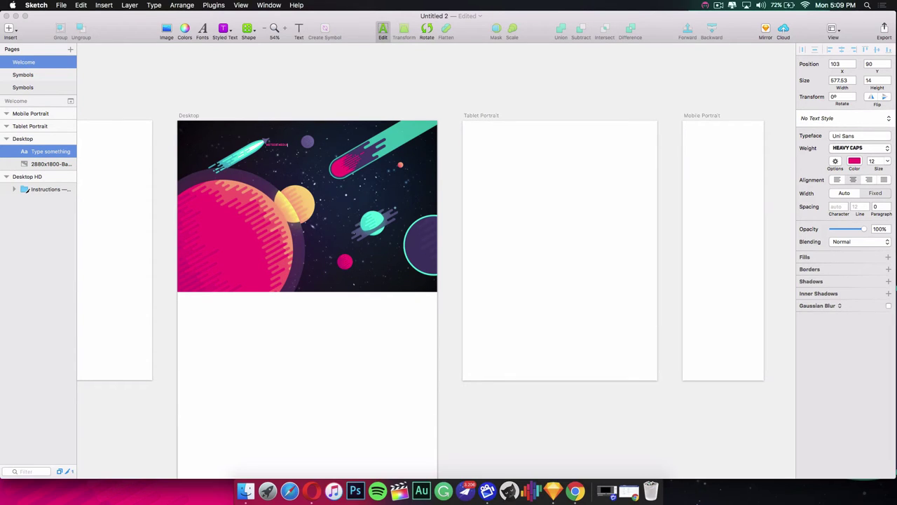
# Colour the "meteor media" text white (FFFFFF) and set its size to 18
pyautogui.press('super+a')
pyautogui.click(854, 160)
pyautogui.write('FFFFFF')
pyautogui.press('Return')
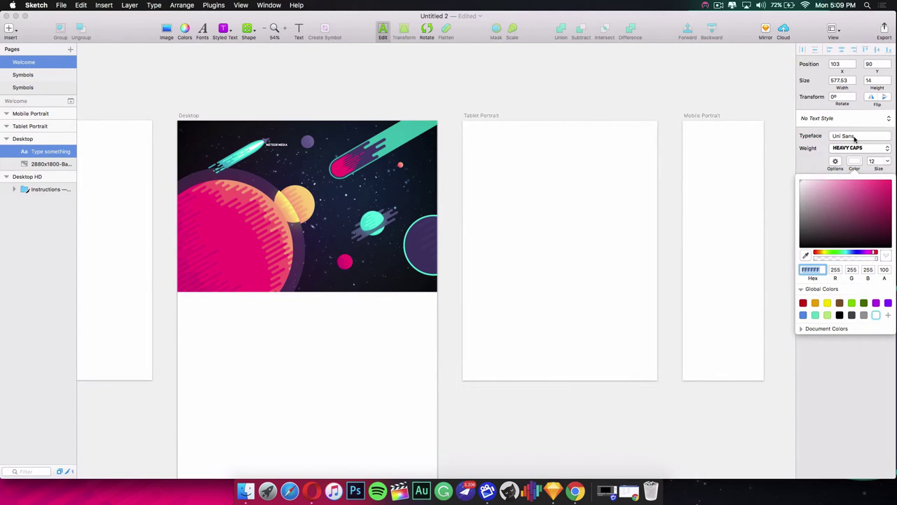
pyautogui.click(888, 162)
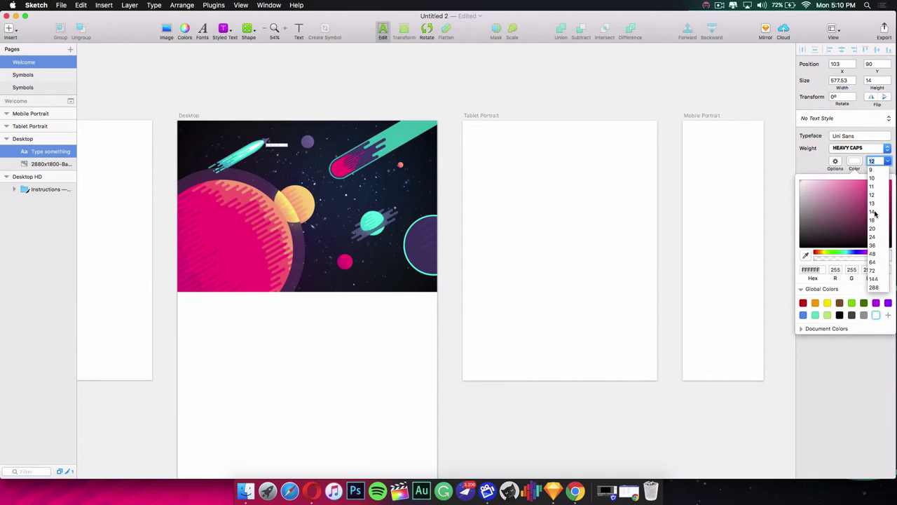
pyautogui.click(873, 212)
pyautogui.click(888, 162)
pyautogui.click(873, 222)
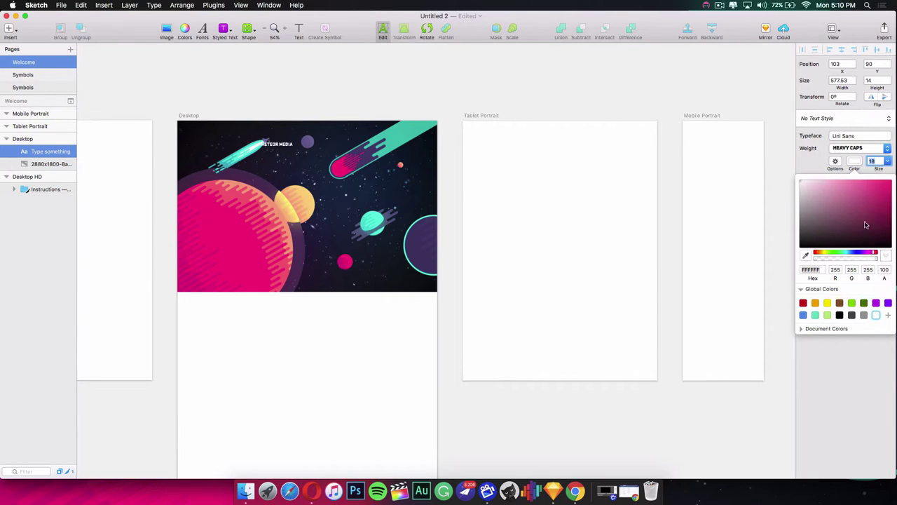
# Move the "meteor media" text into the upper-left corner of the Desktop artboard's background image as the site logo
pyautogui.click(289, 146)
pyautogui.click(287, 145)
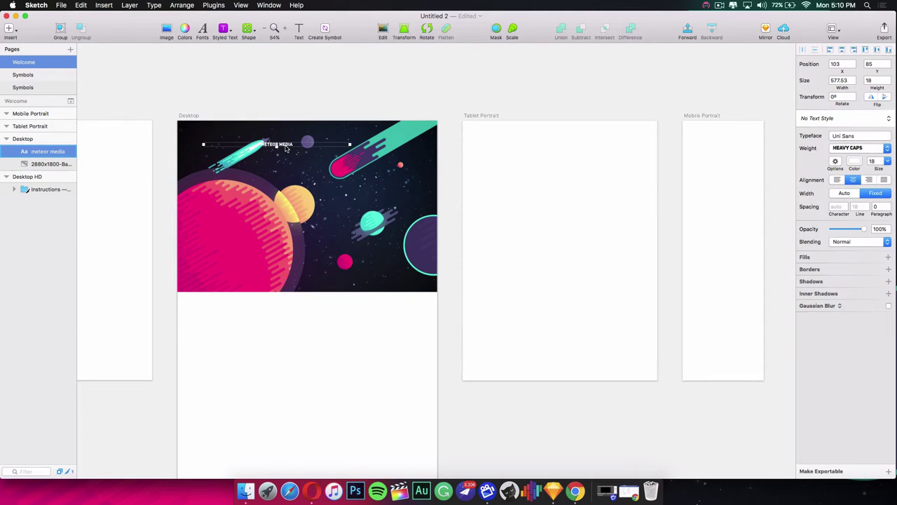
pyautogui.moveTo(287, 146); pyautogui.dragTo(206, 129)
pyautogui.click(272, 167)
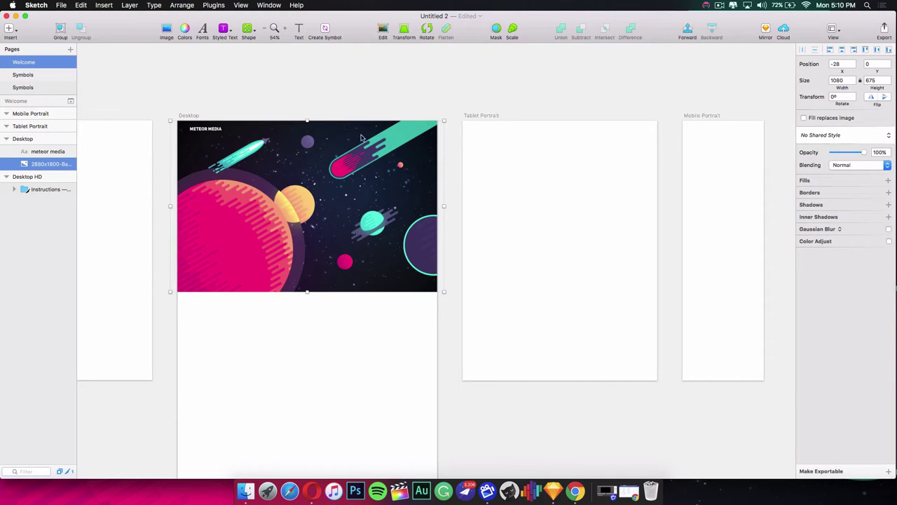
# Add a second text layer reading "home" over the right half of the background image
pyautogui.click(299, 33)
pyautogui.moveTo(277, 150); pyautogui.dragTo(396, 194)
pyautogui.write('home')
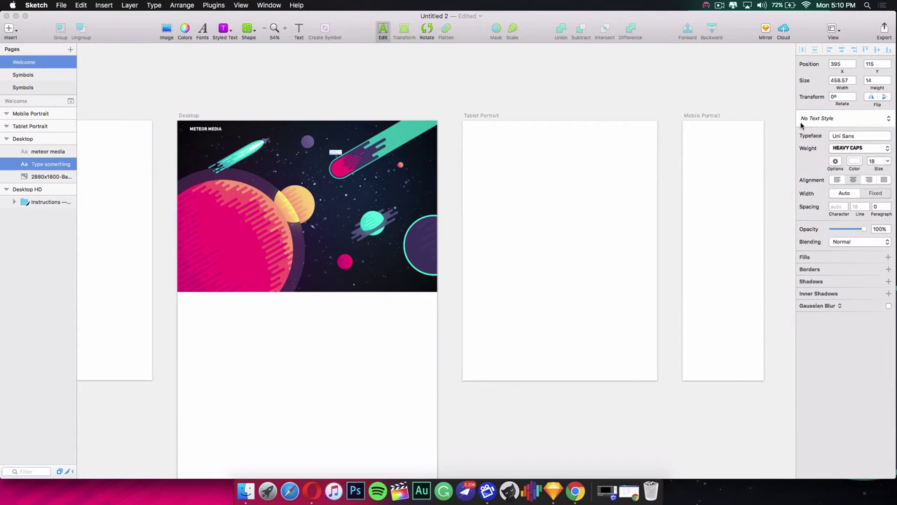
# Change the second text layer's typeface to Raleway and rewrite its text in capitals as "HOME"
pyautogui.click(849, 135)
pyautogui.press('Escape')
pyautogui.click(861, 149)
pyautogui.click(844, 148)
pyautogui.click(844, 136)
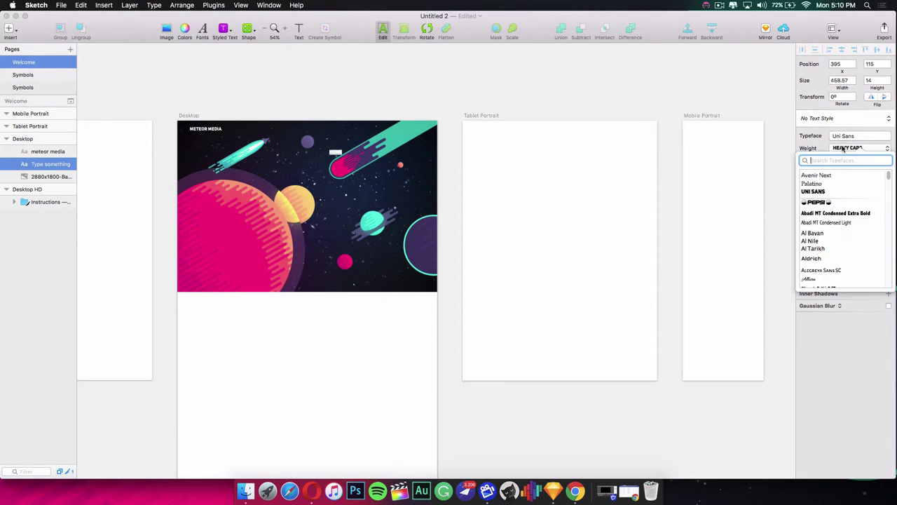
pyautogui.write('rale')
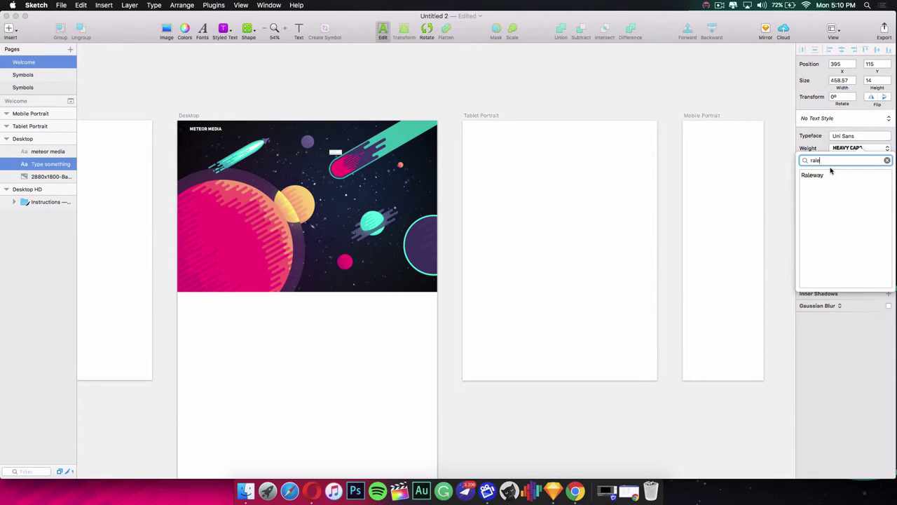
pyautogui.click(820, 175)
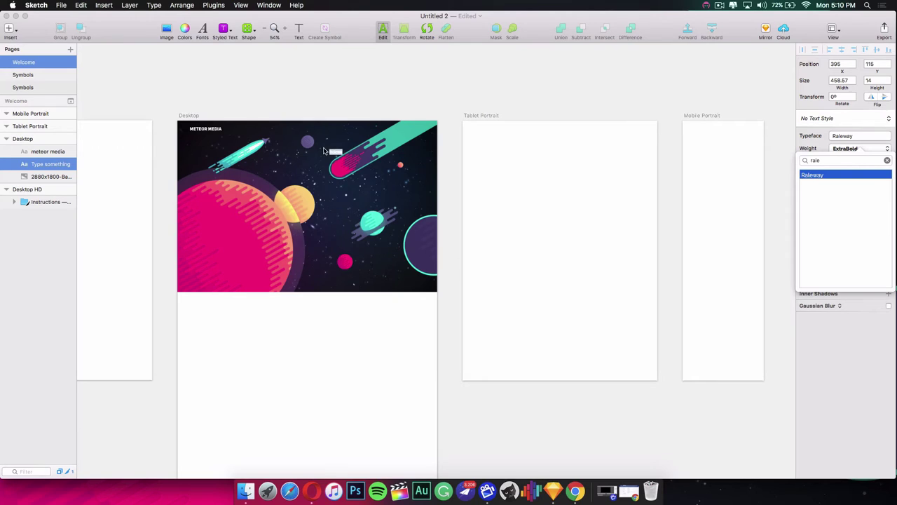
pyautogui.write('HOME')
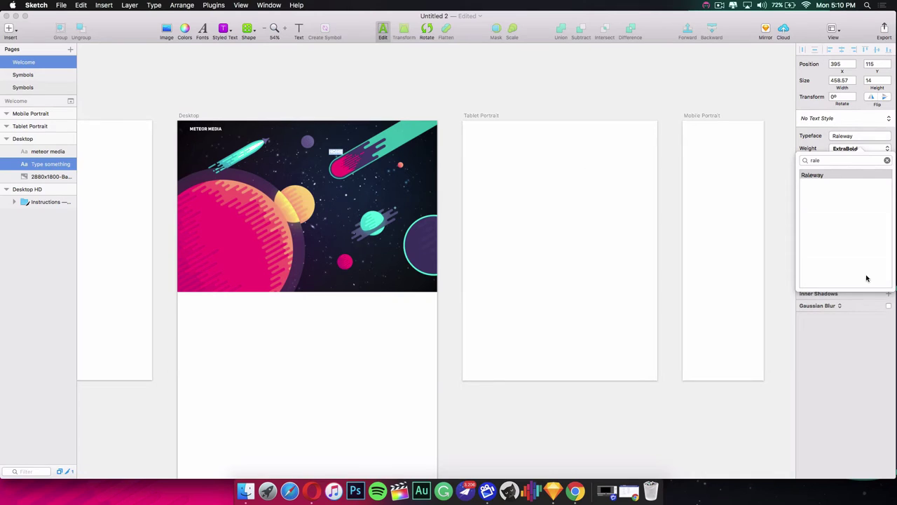
# Set the HOME text's font size to 14
pyautogui.click(858, 332)
pyautogui.click(888, 162)
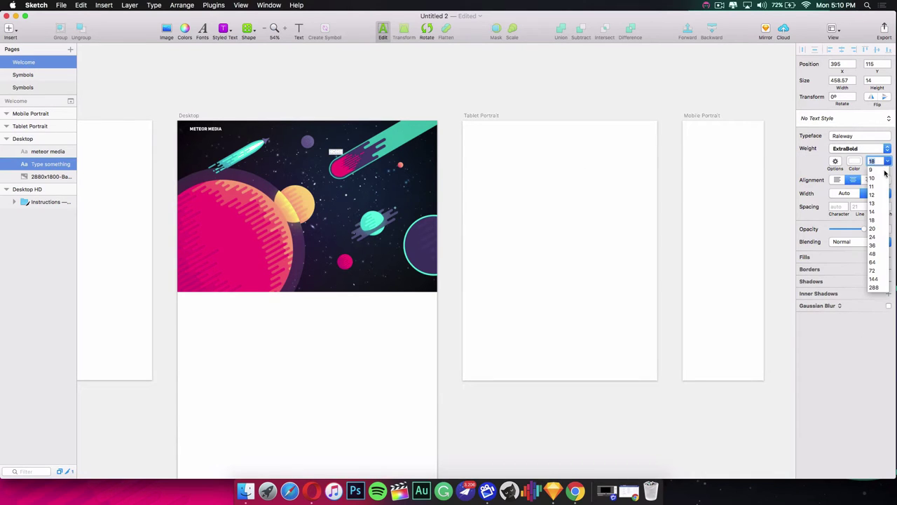
pyautogui.click(872, 211)
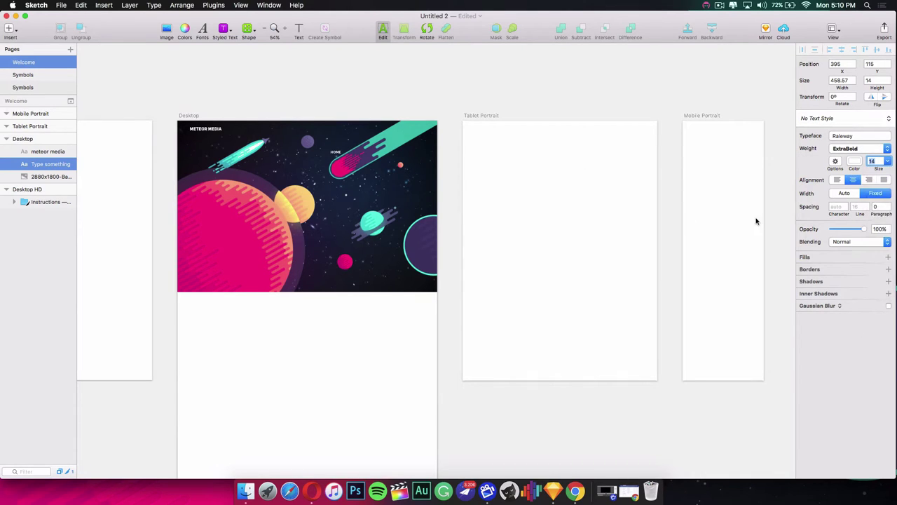
# Move the HOME text up level with the logo and narrow its text box to about 111 wide
pyautogui.doubleClick(335, 152)
pyautogui.click(336, 180)
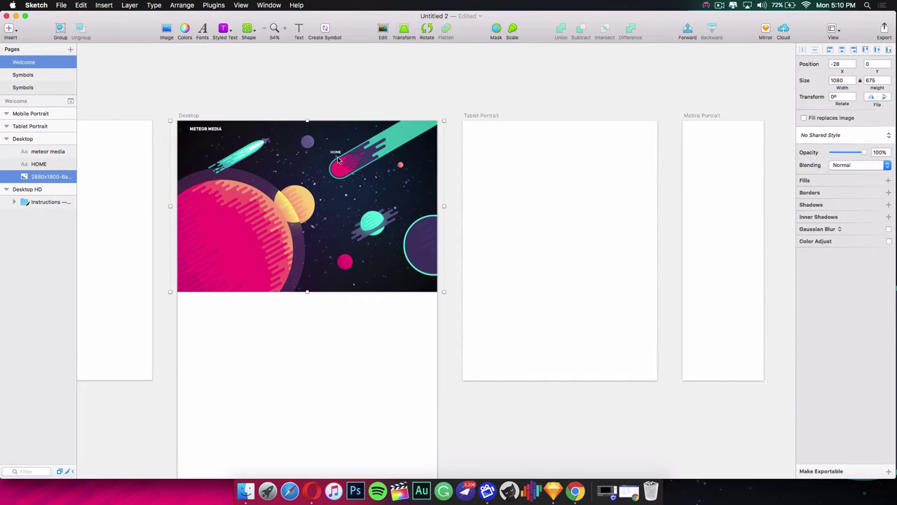
pyautogui.moveTo(337, 156); pyautogui.dragTo(337, 128)
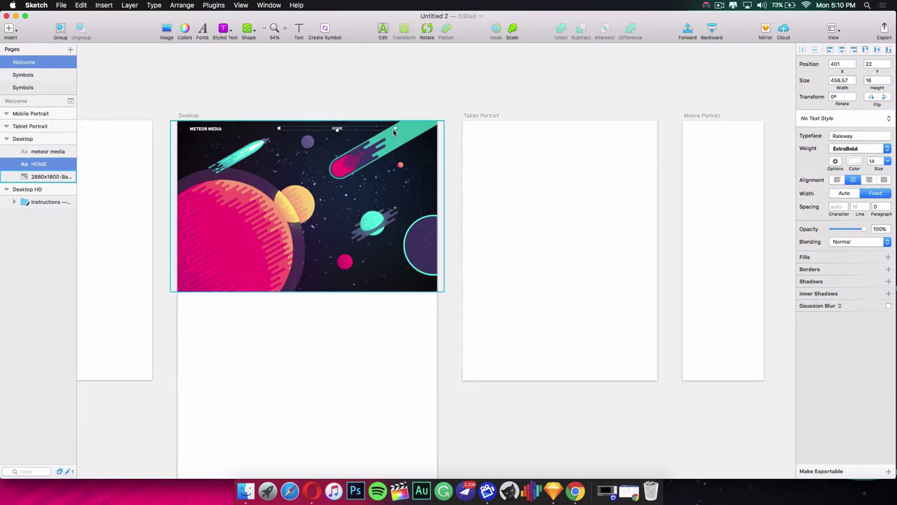
pyautogui.moveTo(395, 130); pyautogui.dragTo(349, 130)
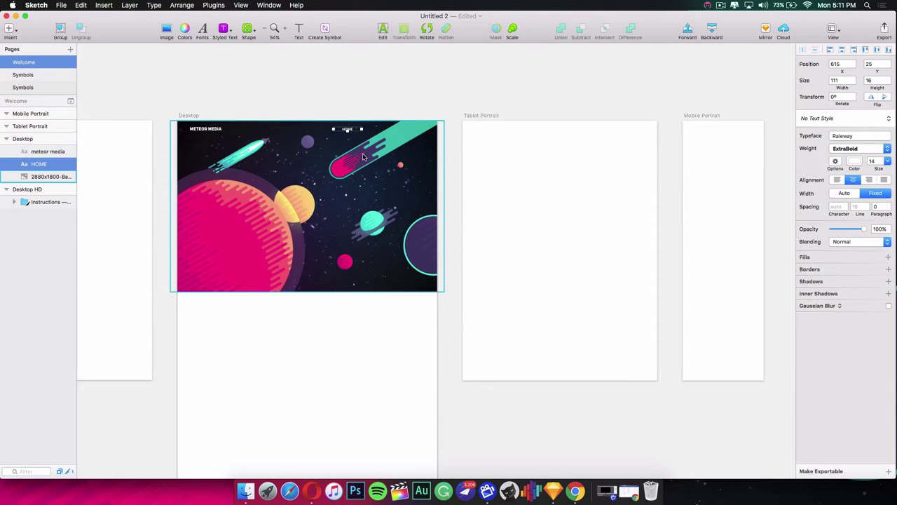
# Duplicate the HOME text to its right in the navigation row, at about X 761, Y 24
pyautogui.press('alt')
pyautogui.moveTo(349, 129); pyautogui.dragTo(386, 130)
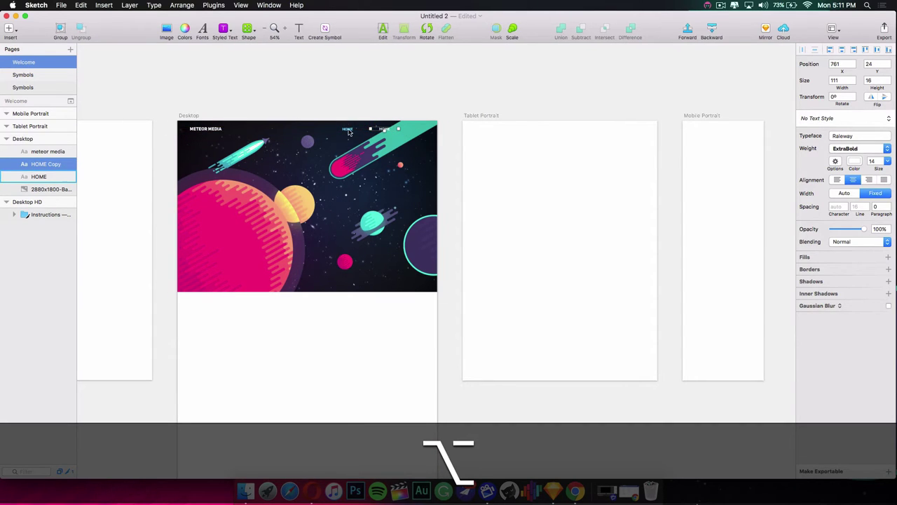
pyautogui.click(354, 129)
pyautogui.press('alt')
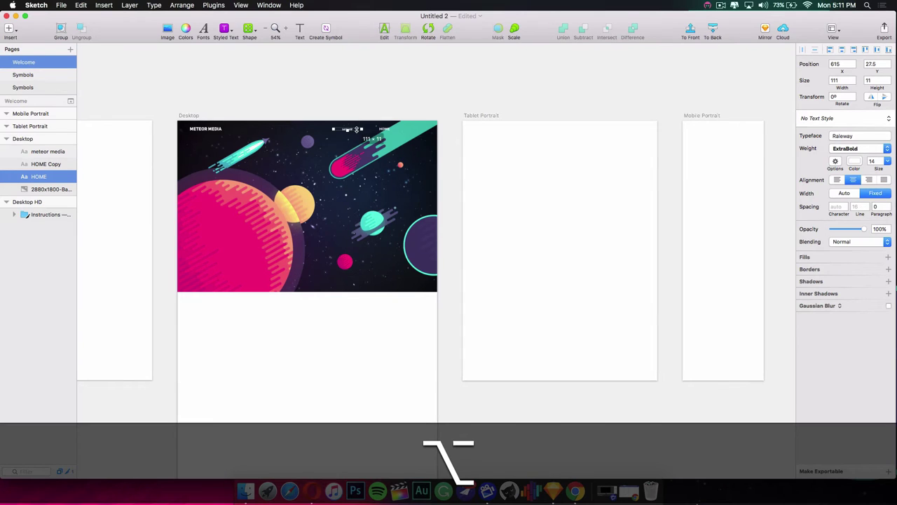
pyautogui.press('super+z')
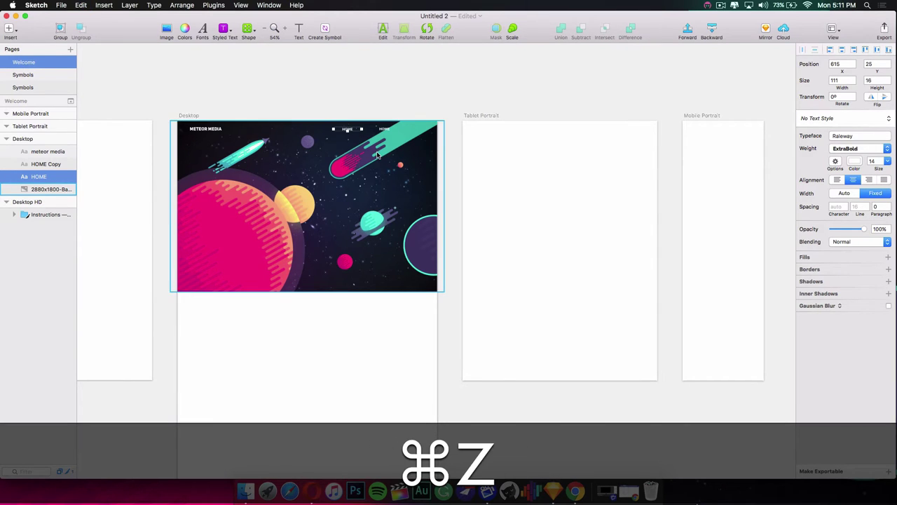
pyautogui.press('super')
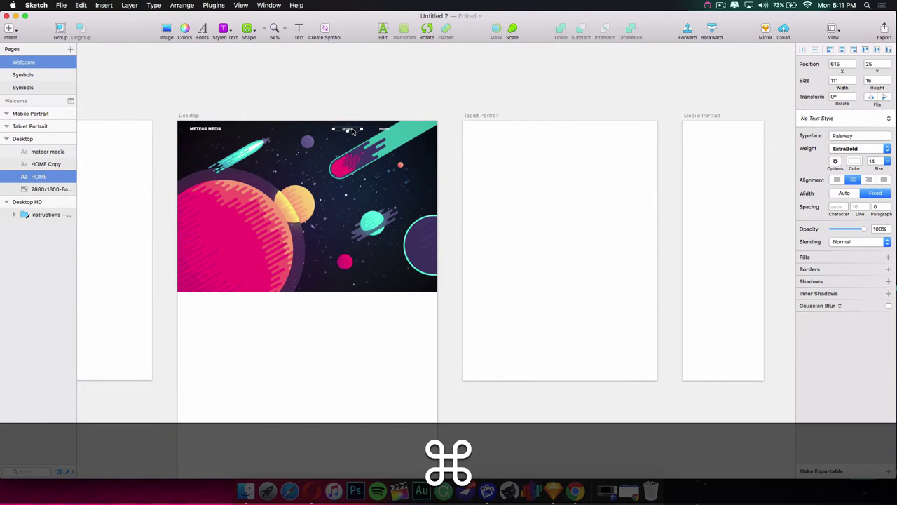
# Place a third HOME copy at the right end of the navigation row and shift the original slightly right for more even spacing
pyautogui.moveTo(353, 132); pyautogui.dragTo(422, 129)
pyautogui.moveTo(346, 132); pyautogui.dragTo(352, 128)
pyautogui.click(454, 153)
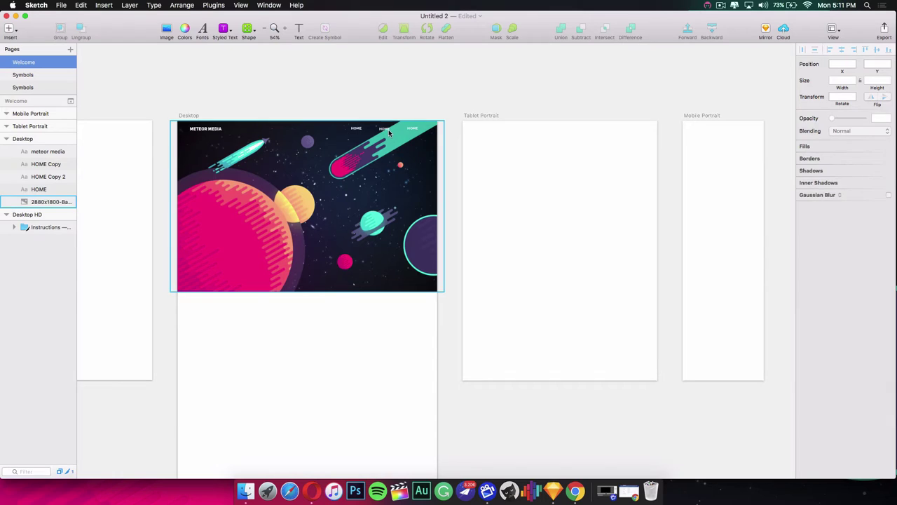
# Nudge the middle HOME copy up 2 pixels to Y 22, level with the other navigation items
pyautogui.click(389, 133)
pyautogui.press('Up')
pyautogui.press('Up')
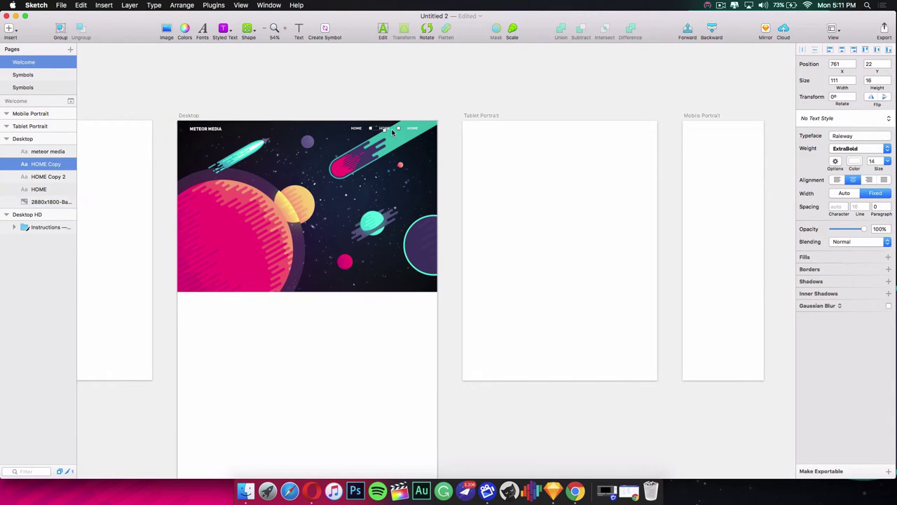
# Change the middle navigation copy's text to "ABOUT US" and the rightmost copy's text to "CONTACT US"
pyautogui.doubleClick(389, 132)
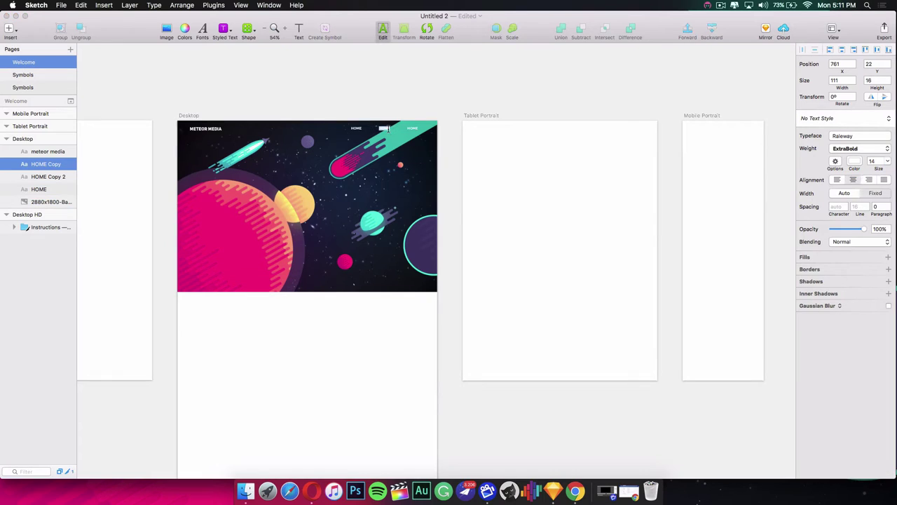
pyautogui.press('shift')
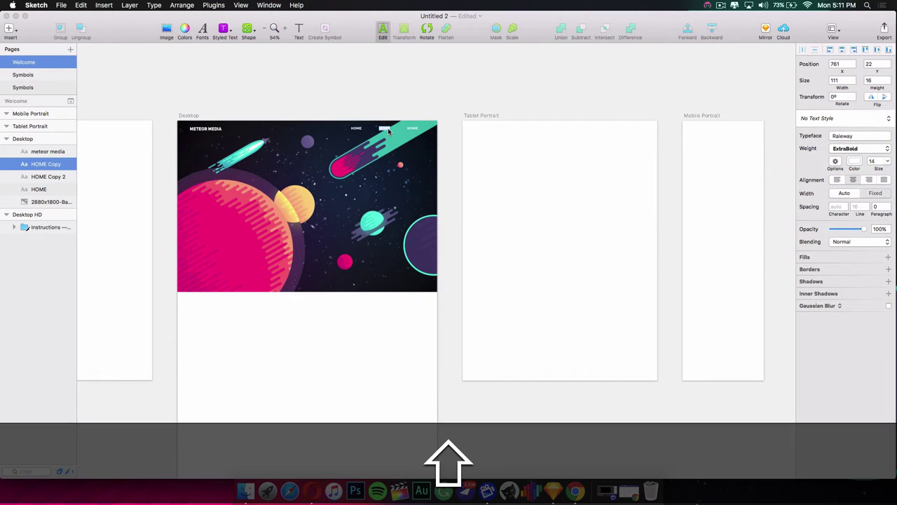
pyautogui.write('ABOUT US')
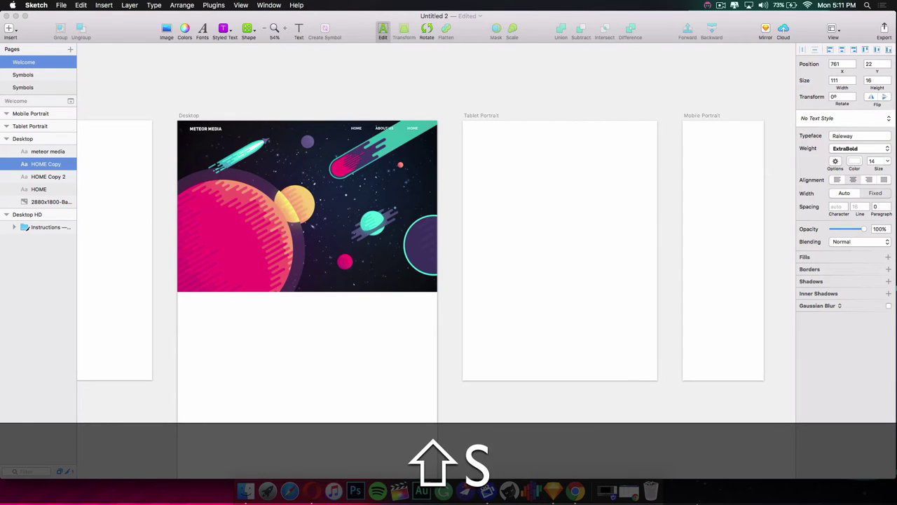
pyautogui.click(415, 128)
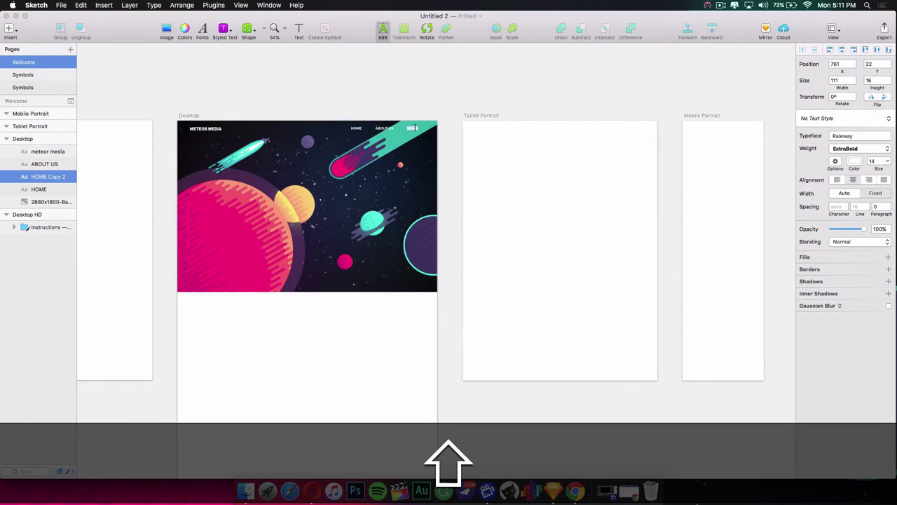
pyautogui.write('CONTACT')
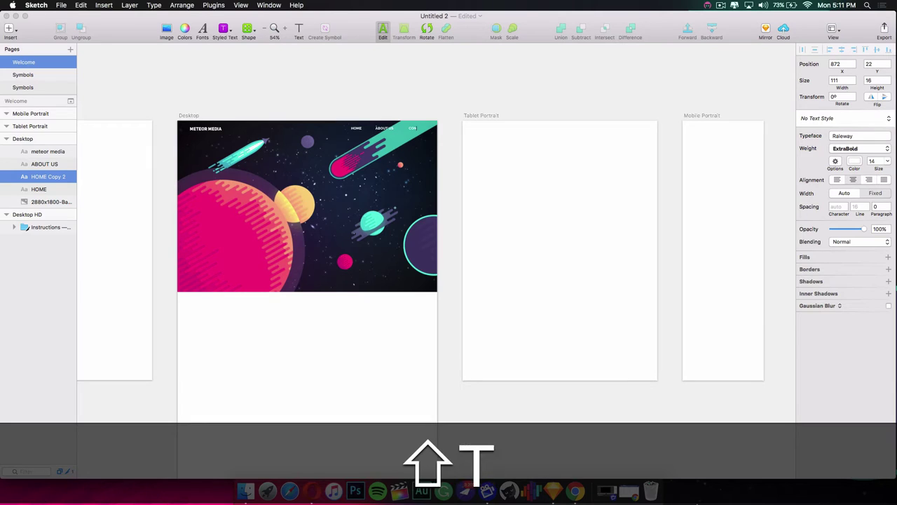
pyautogui.write(' US')
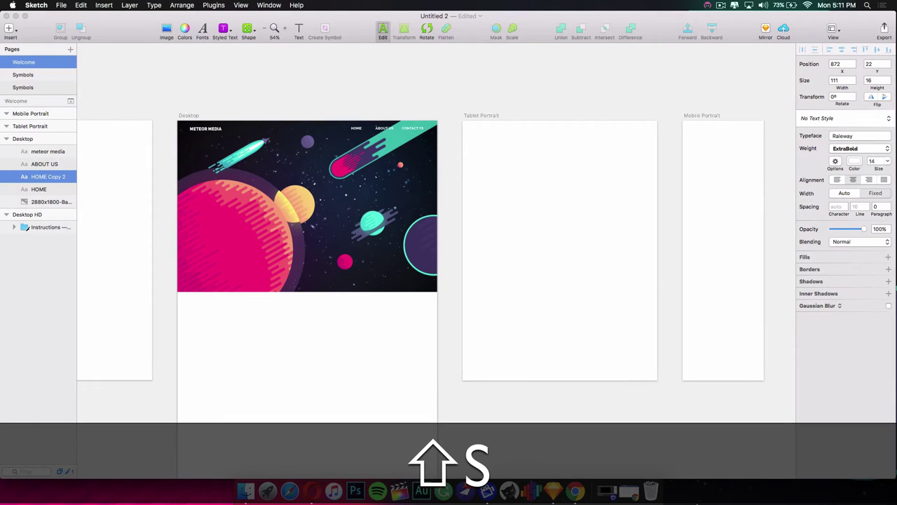
# Complete the rightmost navigation item's text so it reads "CONTACT US" and finish editing it
pyautogui.press('BackSpace')
pyautogui.write('US')
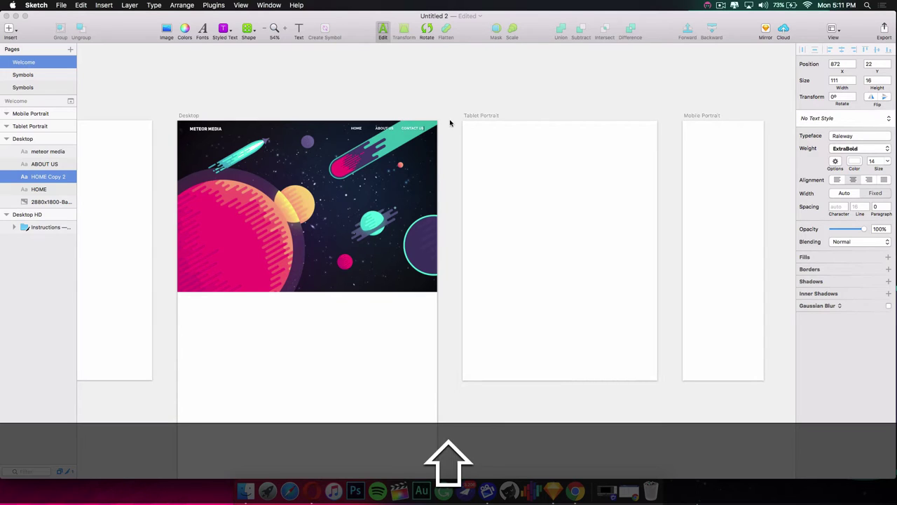
pyautogui.press('Escape')
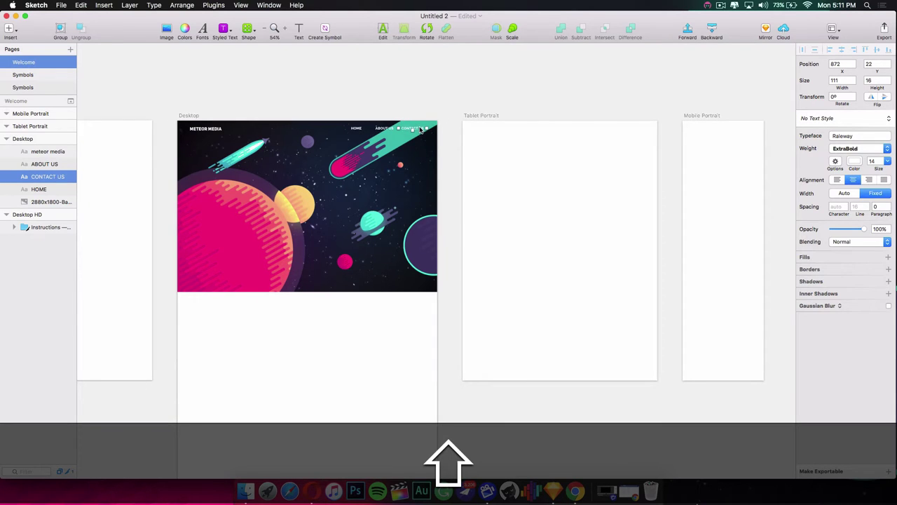
pyautogui.click(335, 152)
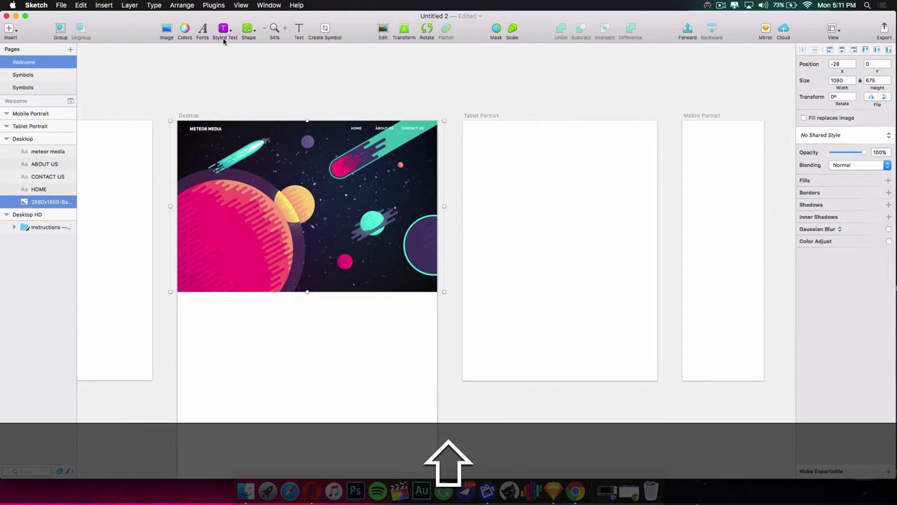
# Add a text box about 633 px wide at X 283, Y 114 over the header image, reading "FOR ALL YOUR FILMAKING NEEDS!"
pyautogui.click(297, 29)
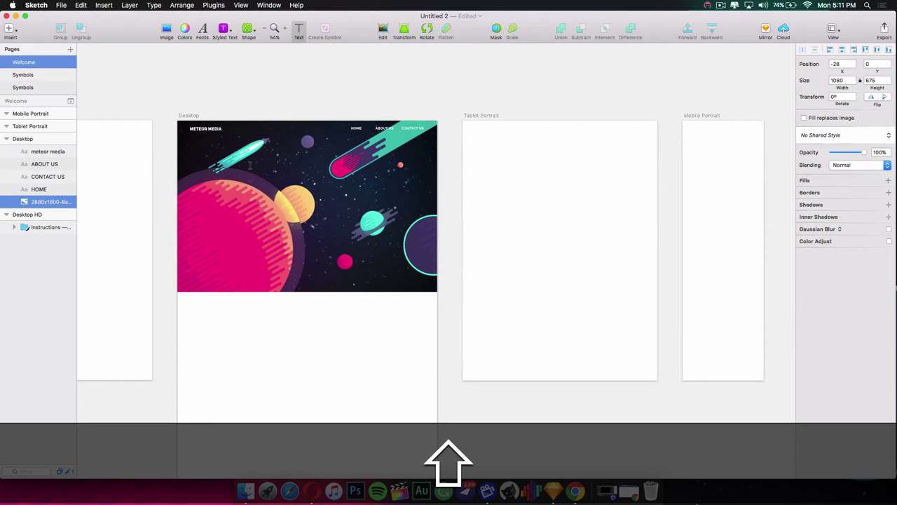
pyautogui.moveTo(249, 149); pyautogui.dragTo(417, 269)
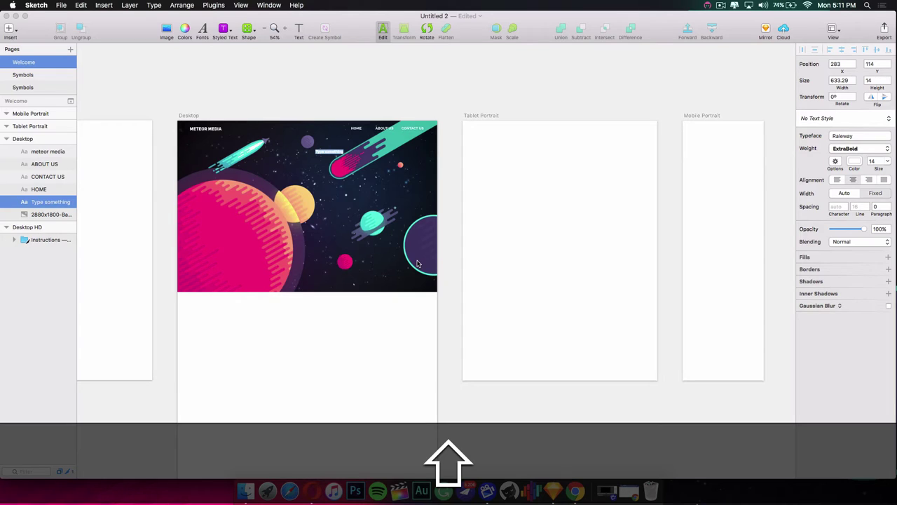
pyautogui.write('F')
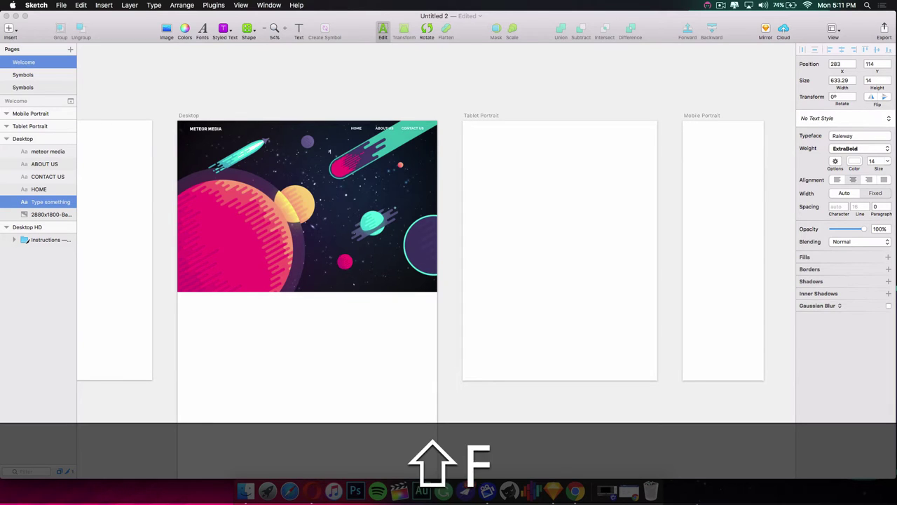
pyautogui.write('EALL YO')
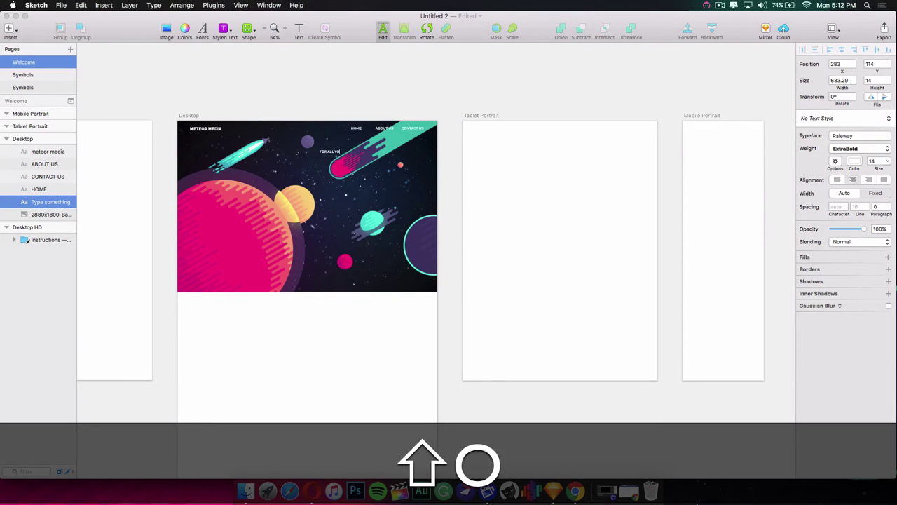
pyautogui.write('UR FILMMAKIN')
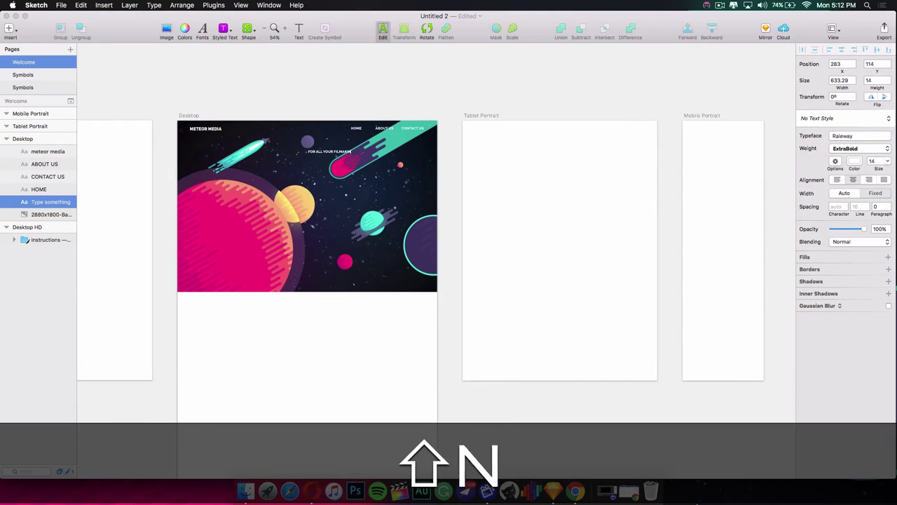
pyautogui.write('G NEEDS|')
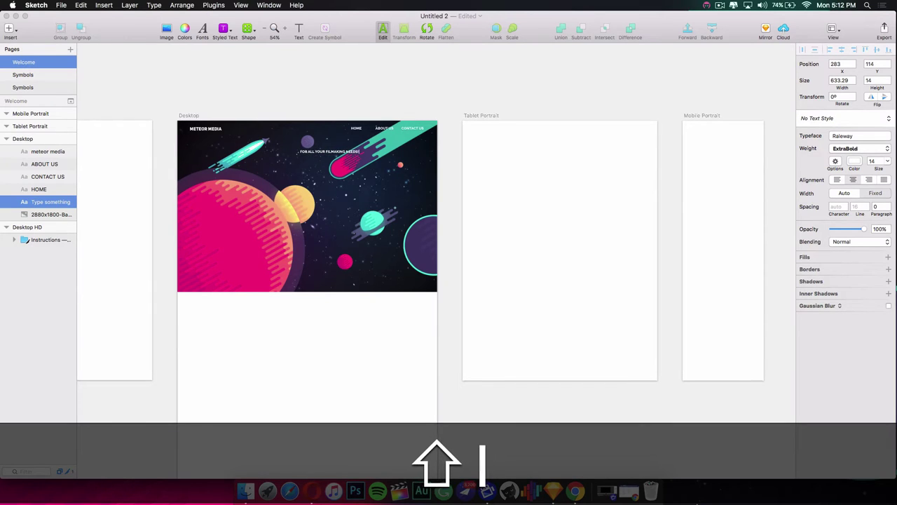
# Set the headline's typeface to Uni Sans Heavy Caps at size 48
pyautogui.hotkey('shift', 'Up')
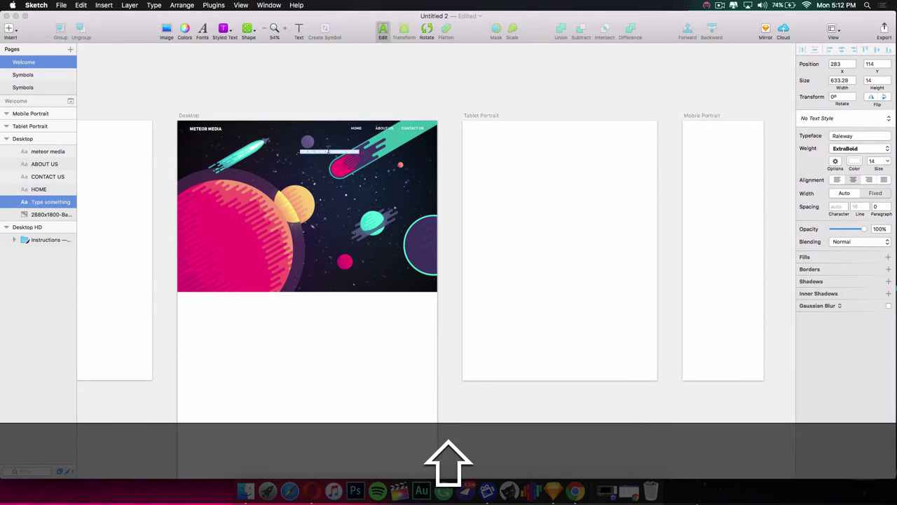
pyautogui.click(862, 137)
pyautogui.click(813, 201)
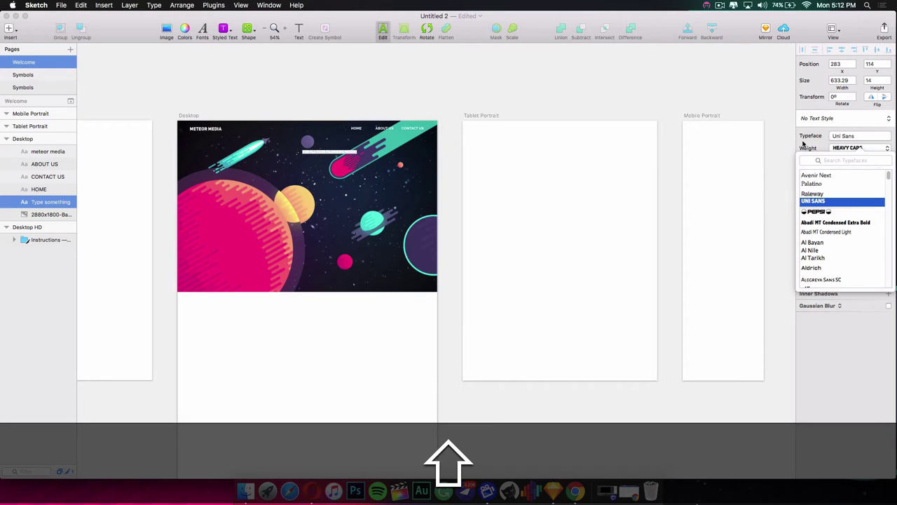
pyautogui.click(807, 145)
pyautogui.click(888, 162)
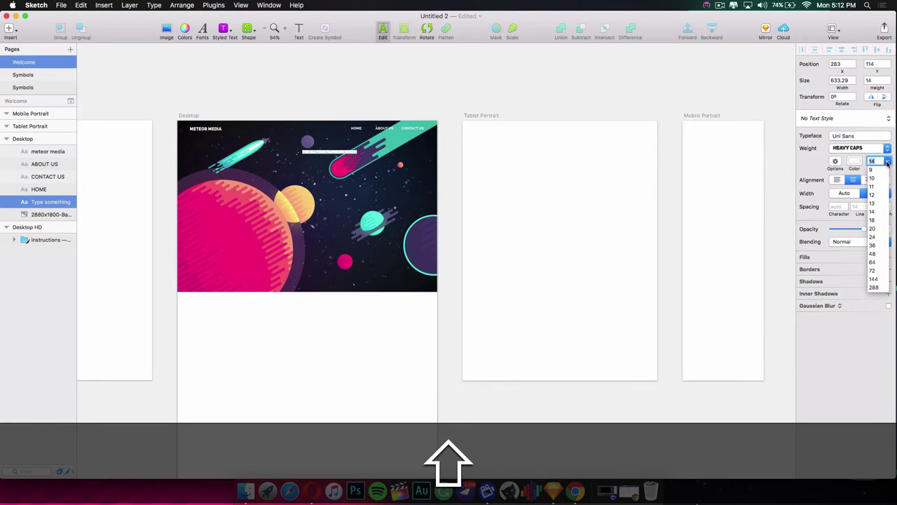
pyautogui.click(874, 254)
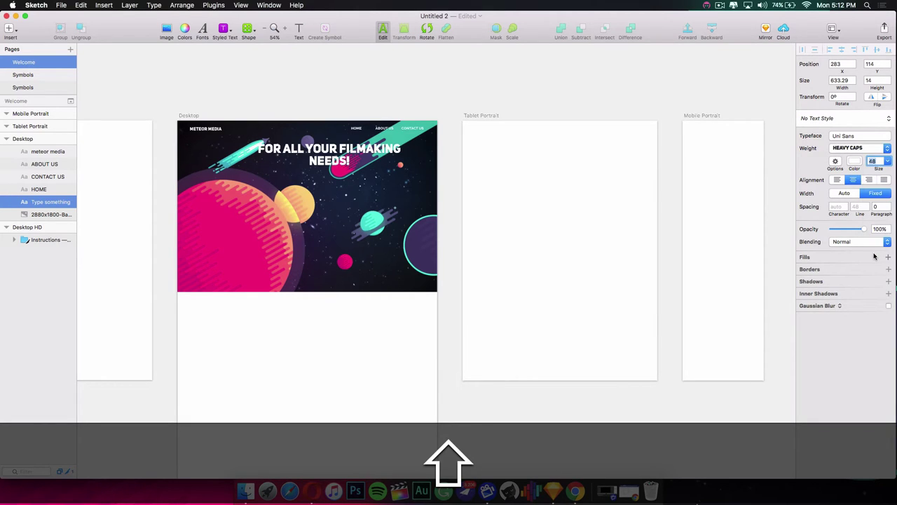
pyautogui.doubleClick(401, 168)
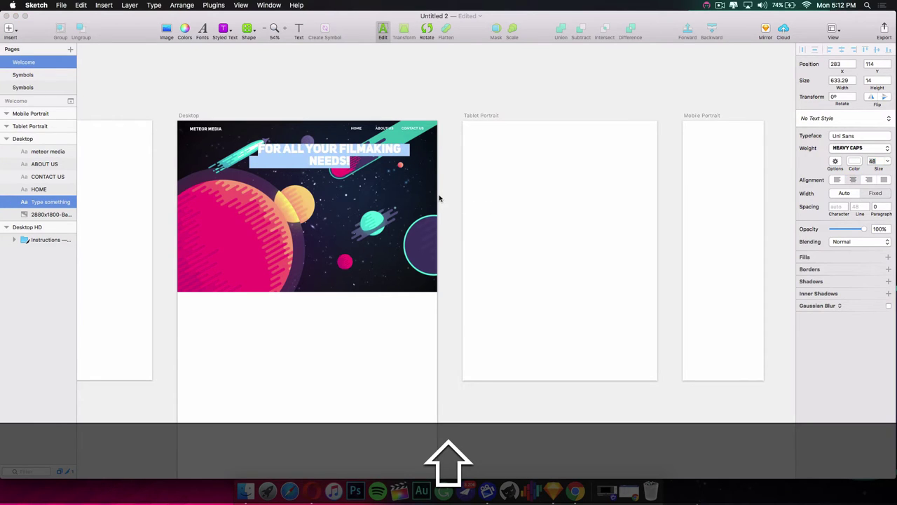
pyautogui.press('Escape')
# Move the headline to X 215, Y 242 near the header's center and give it a default shadow
pyautogui.moveTo(364, 158); pyautogui.dragTo(345, 183)
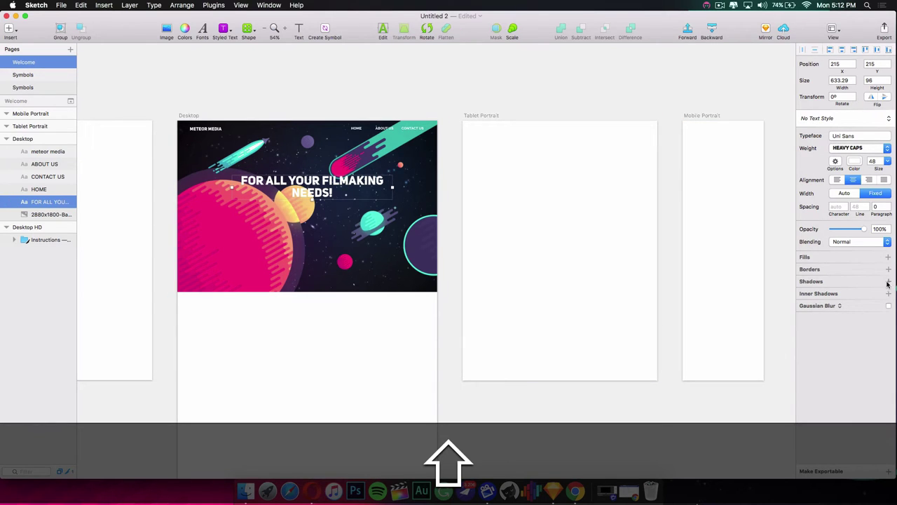
pyautogui.click(888, 282)
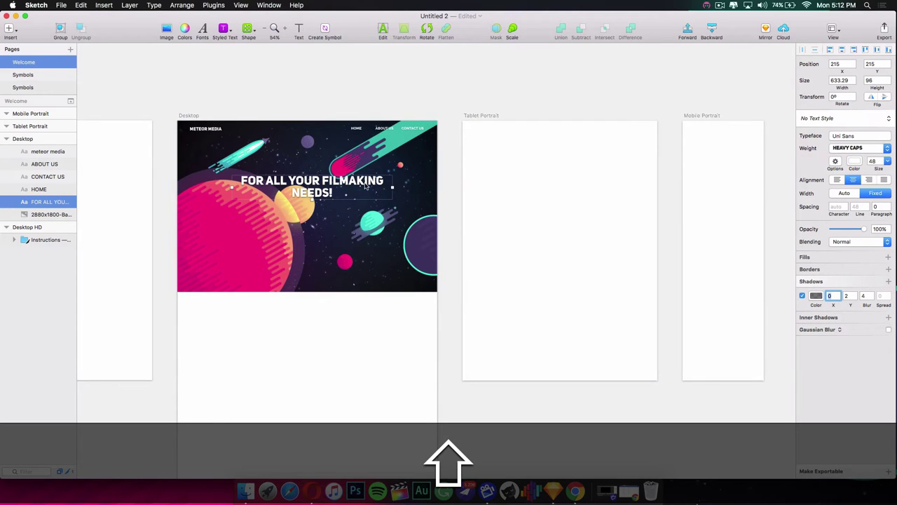
pyautogui.moveTo(366, 185); pyautogui.dragTo(364, 187)
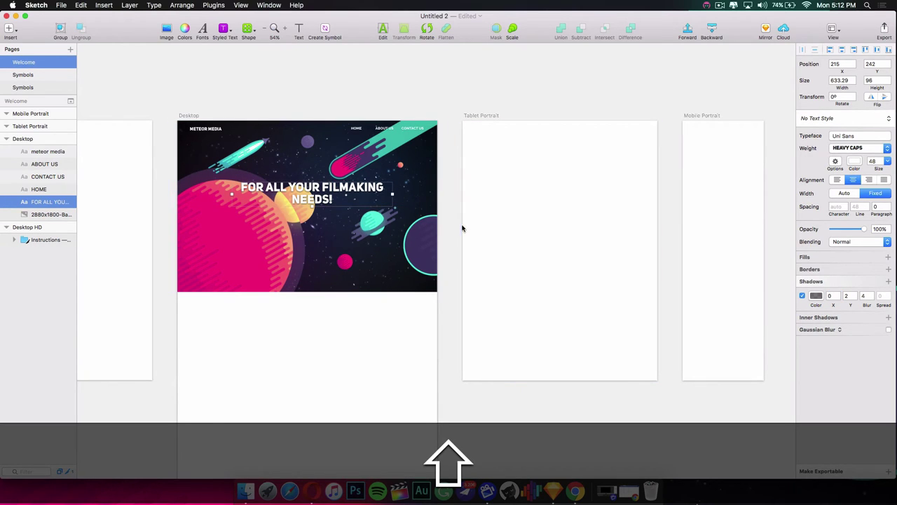
pyautogui.press('Return')
pyautogui.press('Escape')
# Draw a rounded rectangle about 357 by 71 px near the header image's lower edge, at X 349, Y 577
pyautogui.click(255, 34)
pyautogui.click(261, 94)
pyautogui.moveTo(269, 247); pyautogui.dragTo(324, 269)
pyautogui.moveTo(252, 272); pyautogui.dragTo(265, 272)
pyautogui.moveTo(363, 272); pyautogui.dragTo(312, 267)
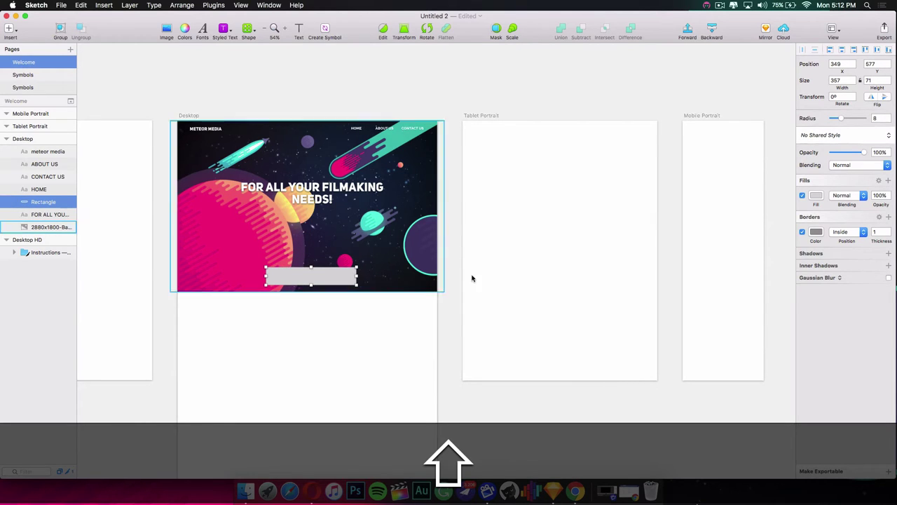
# Set the rounded rectangle's border color to white (FFFFFF) and move the shape to X 334, Y 579
pyautogui.click(816, 235)
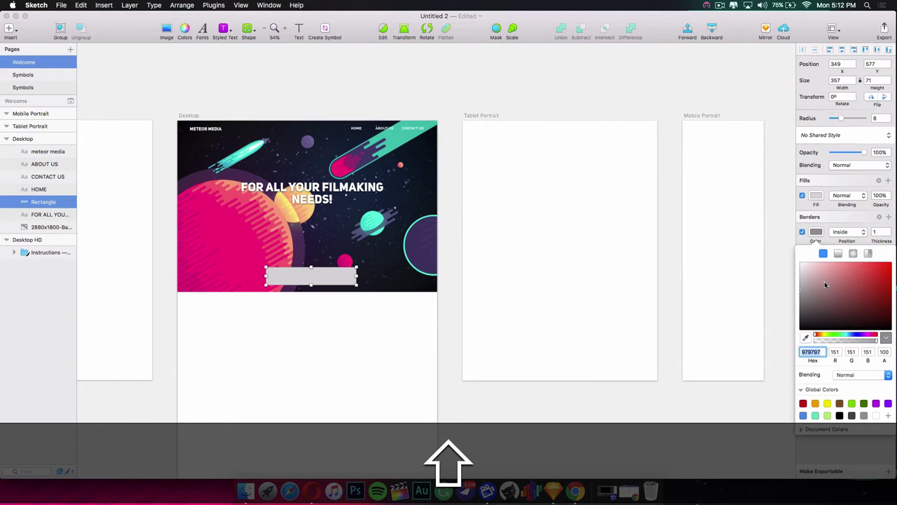
pyautogui.moveTo(825, 285); pyautogui.dragTo(786, 262)
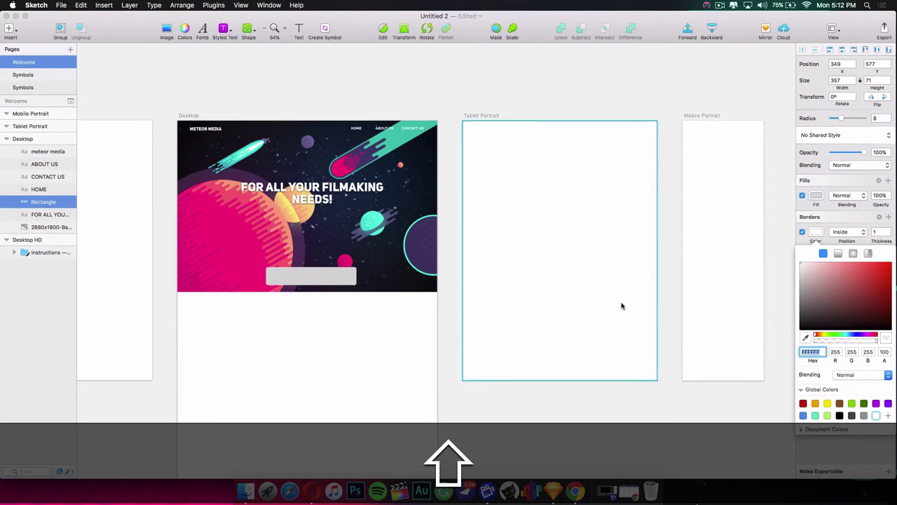
pyautogui.click(805, 338)
pyautogui.click(385, 337)
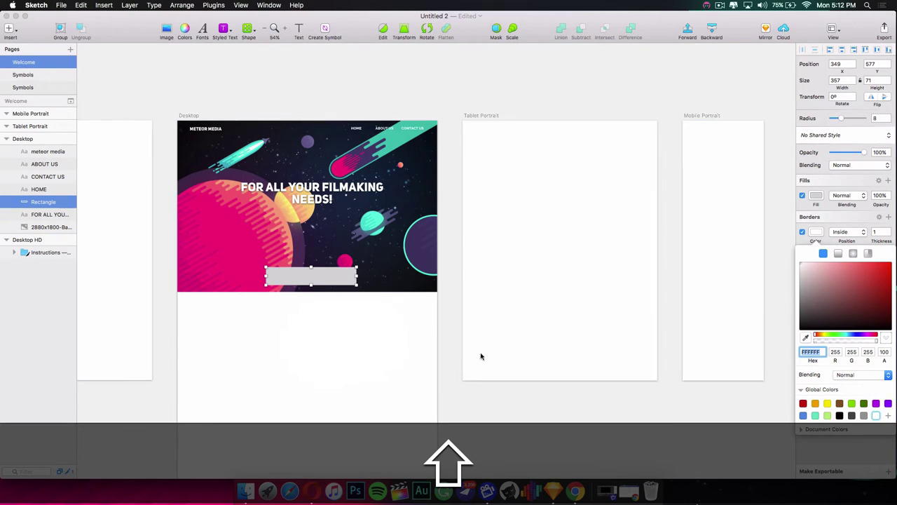
pyautogui.click(790, 239)
pyautogui.moveTo(311, 278); pyautogui.dragTo(305, 279)
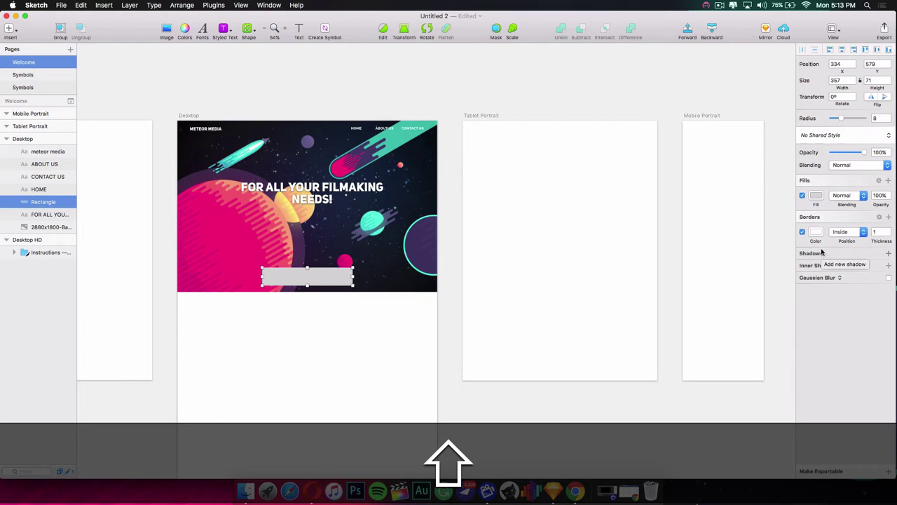
# Fill the rounded rectangle with white
pyautogui.click(817, 196)
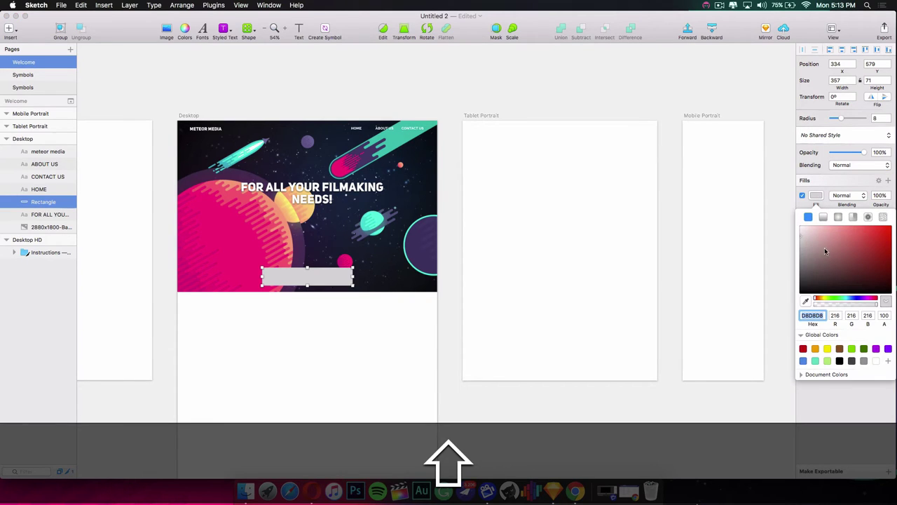
pyautogui.click(471, 420)
pyautogui.click(329, 252)
pyautogui.click(329, 276)
# Raise the white rectangle to Y 565 and turn off its border
pyautogui.moveTo(329, 276); pyautogui.dragTo(330, 272)
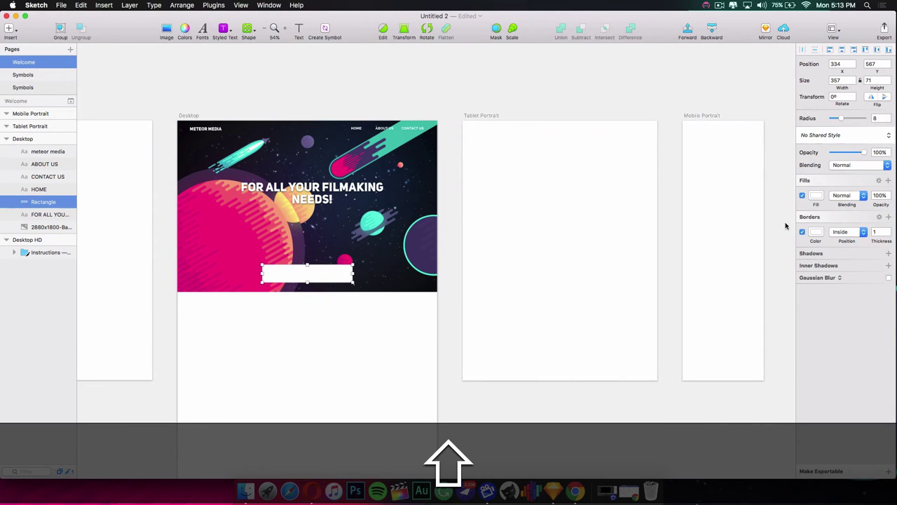
pyautogui.click(804, 233)
pyautogui.moveTo(335, 278); pyautogui.dragTo(334, 278)
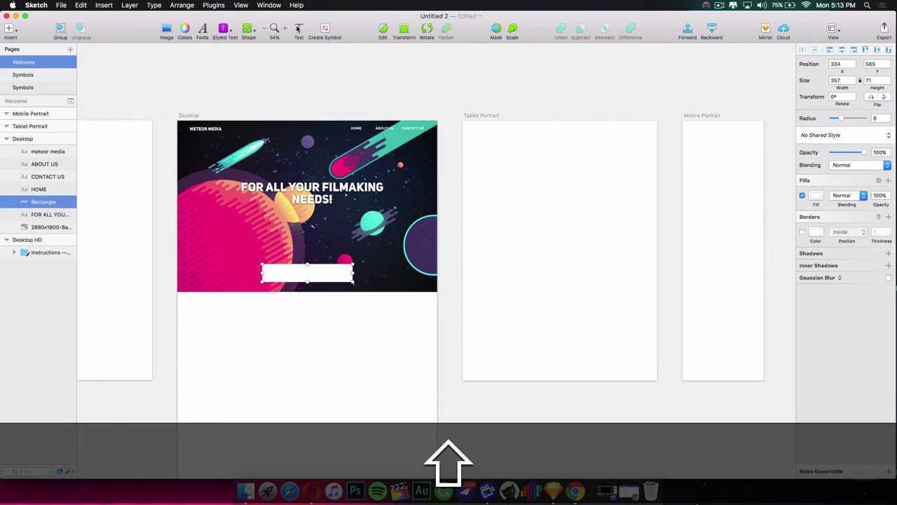
# Add a text box about 634 px wide between the headline and the white rectangle, reading "CLICK HERE TO SEE SOME OF OUR WORK"
pyautogui.click(299, 30)
pyautogui.moveTo(245, 222); pyautogui.dragTo(411, 253)
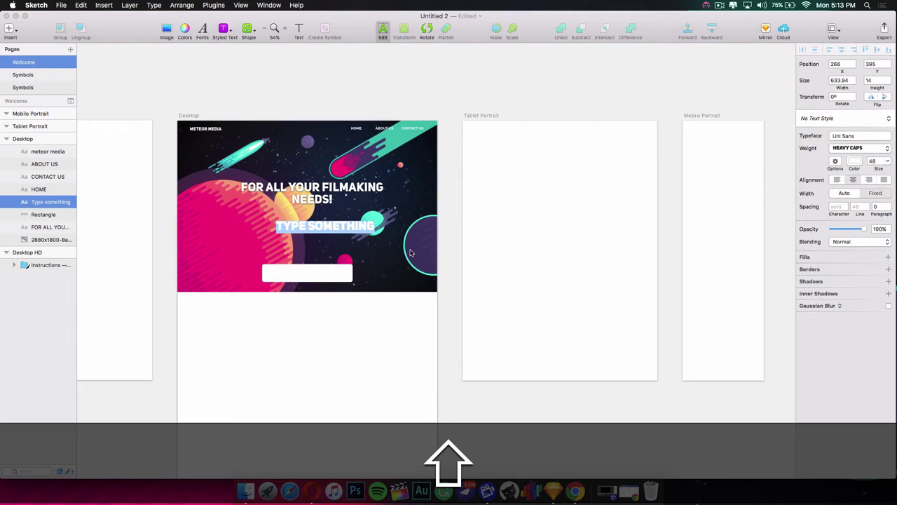
pyautogui.write('CLICK HERE TO SEE SOME OF OUR WORK')
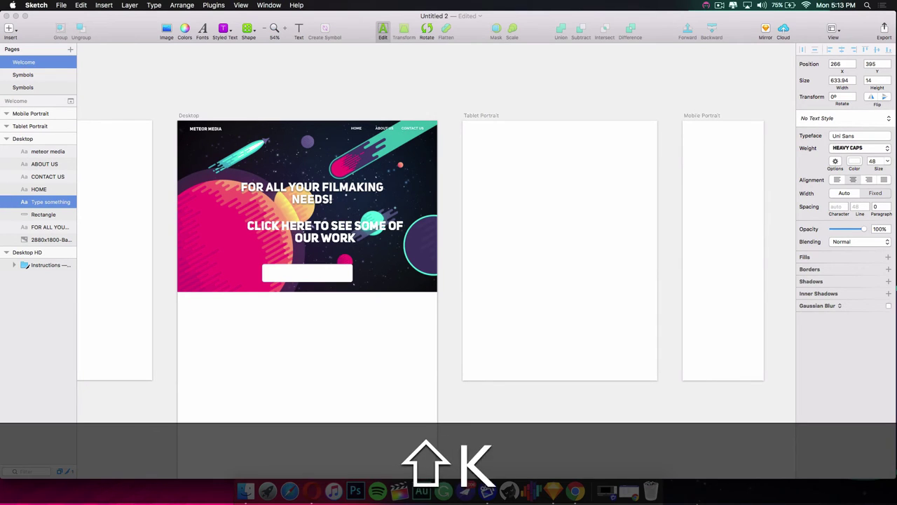
# Reduce the "CLICK HERE TO SEE SOME OF OUR WORK" text to size 13
pyautogui.moveTo(356, 240); pyautogui.dragTo(237, 215)
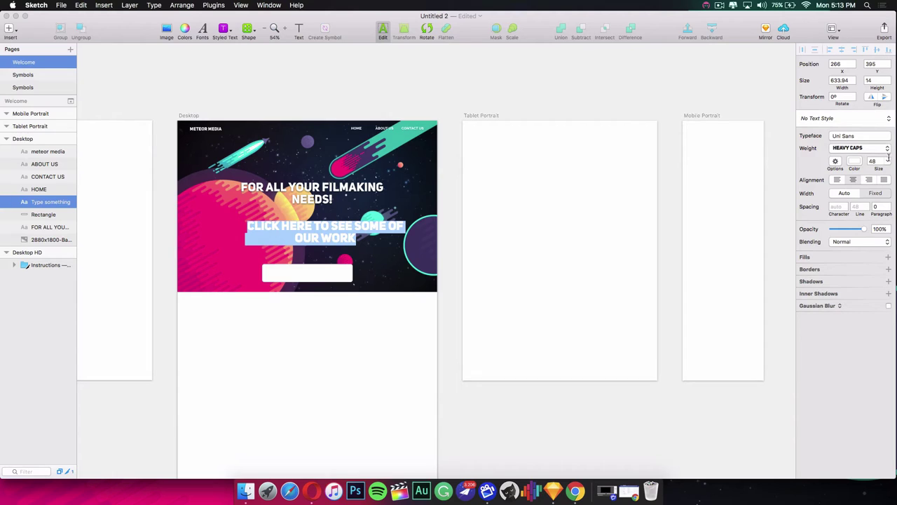
pyautogui.click(887, 160)
pyautogui.click(877, 202)
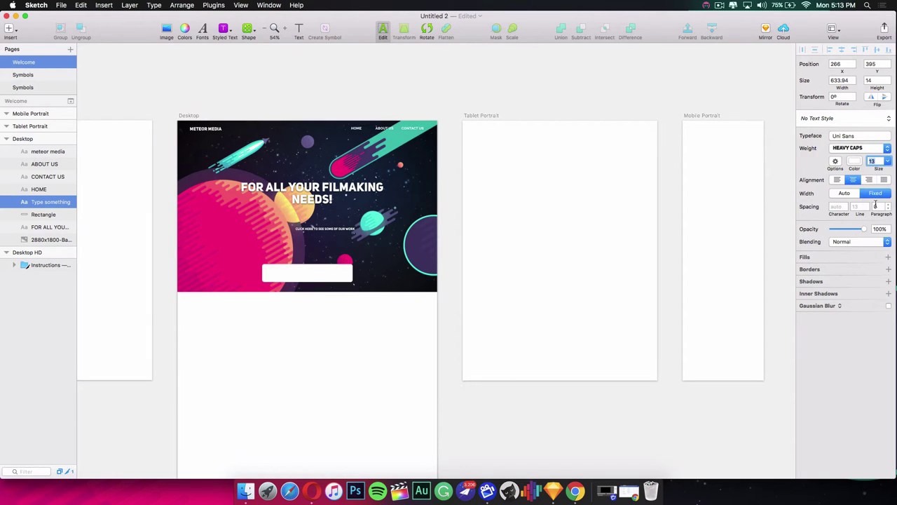
pyautogui.press('Escape')
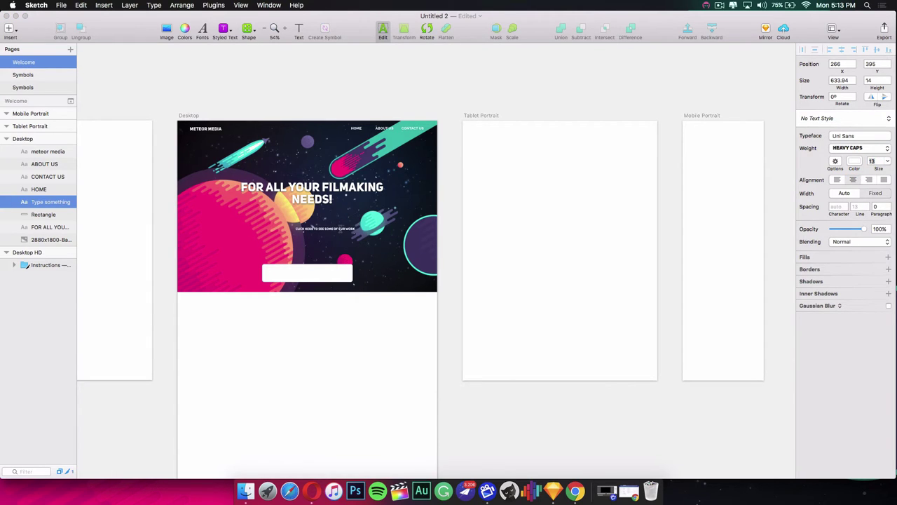
# Color the "CLICK HERE" text pink (FF408E) and move it onto the white rectangle at X 195, Y 595
pyautogui.press('Return')
pyautogui.click(856, 162)
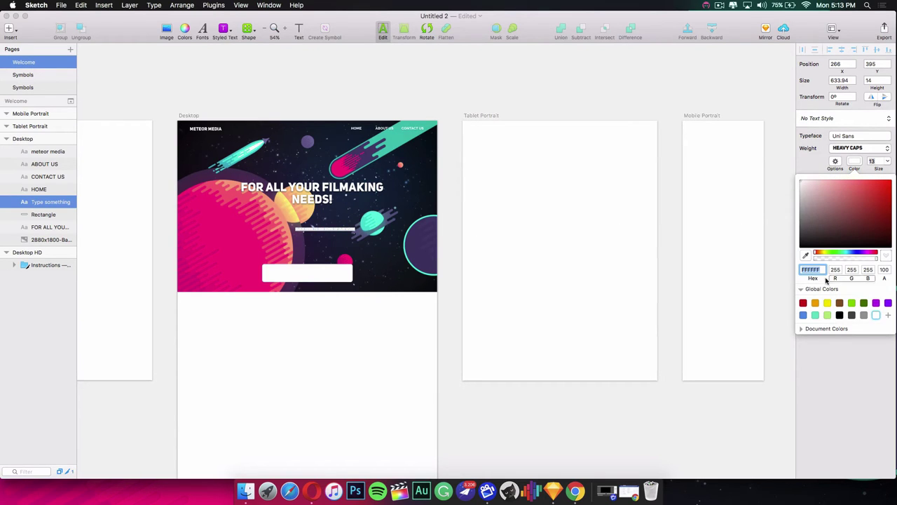
pyautogui.click(808, 258)
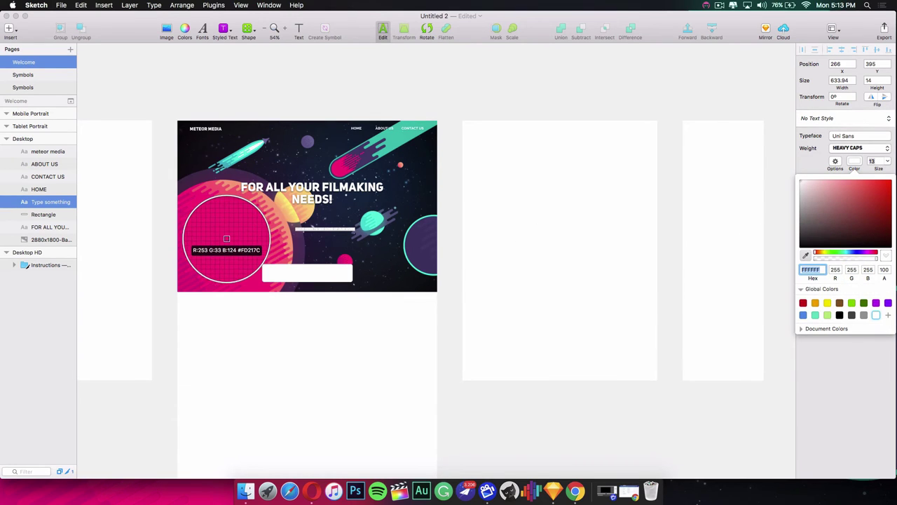
pyautogui.click(233, 240)
pyautogui.write('FF408E')
pyautogui.press('Return')
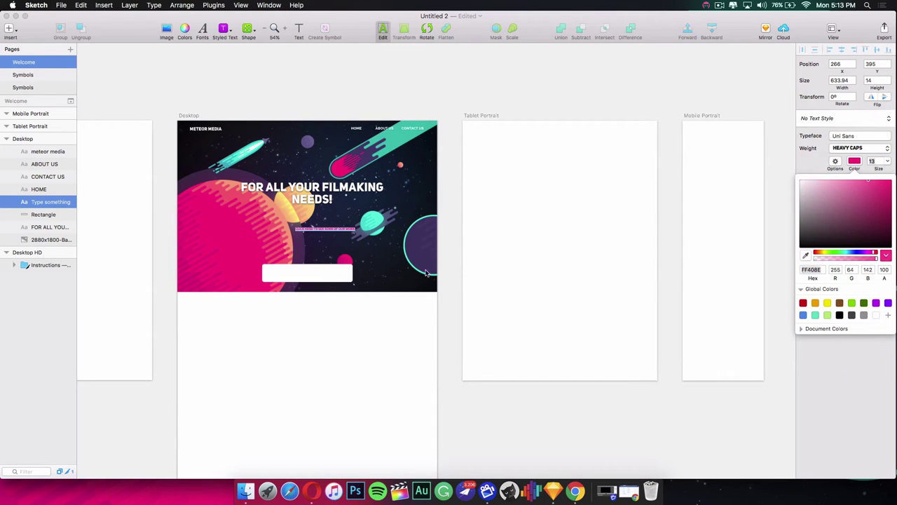
pyautogui.press('Escape')
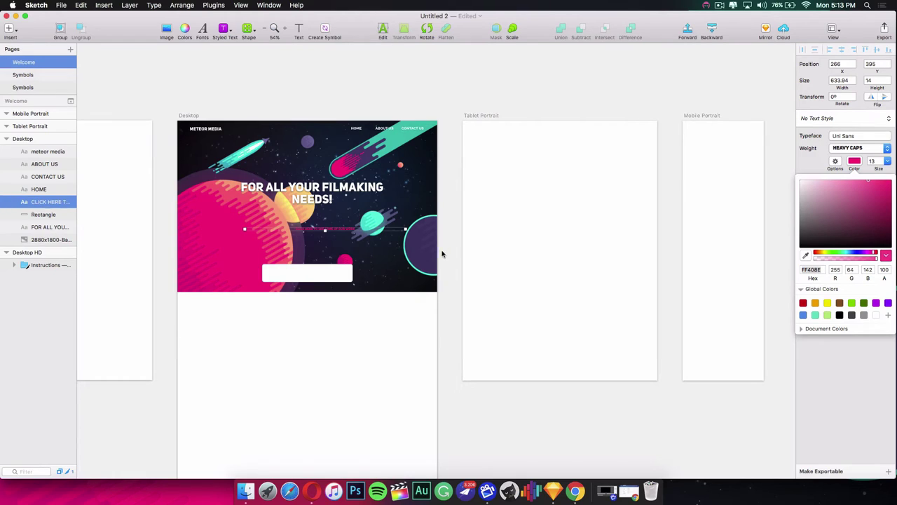
pyautogui.moveTo(334, 232); pyautogui.dragTo(337, 273)
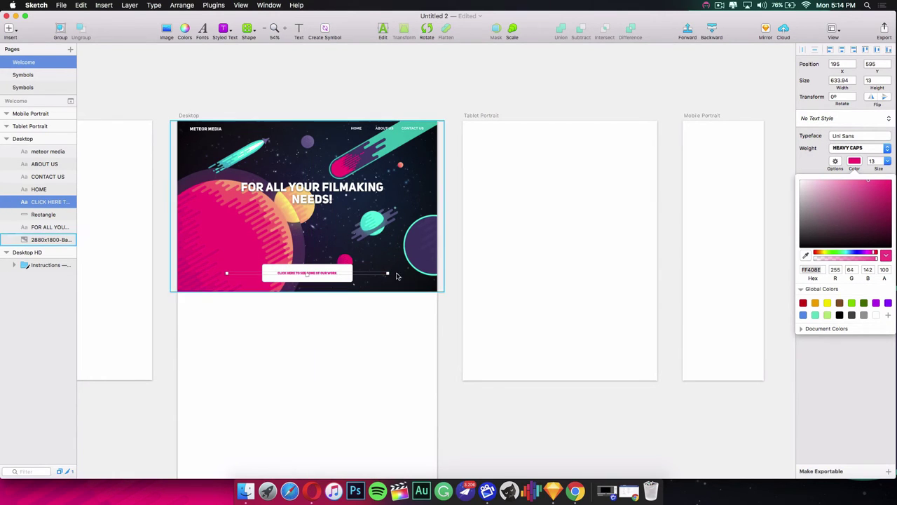
# Draw a diagonal line about 62 px long just below the header image, from about X 425, Y 696 to X 469, Y 740
pyautogui.click(449, 296)
pyautogui.scroll(-3, 435, 317)
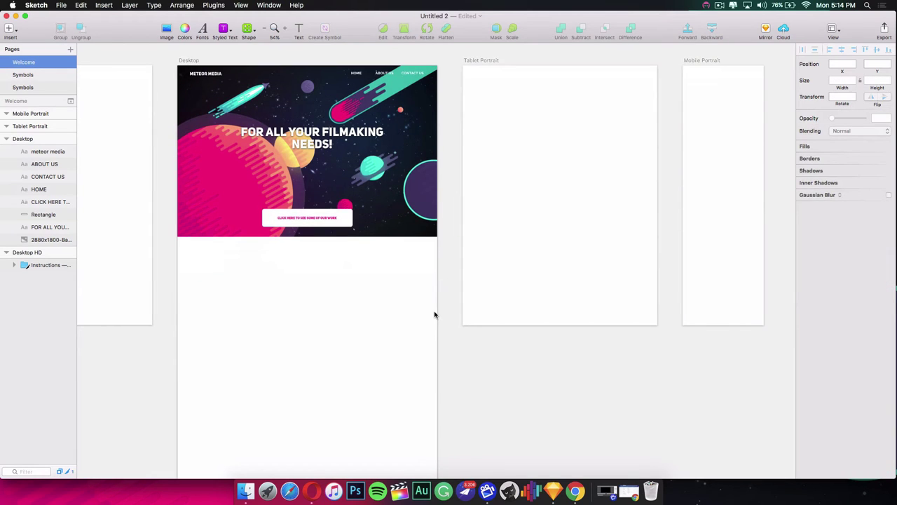
pyautogui.scroll(-2, 434, 316)
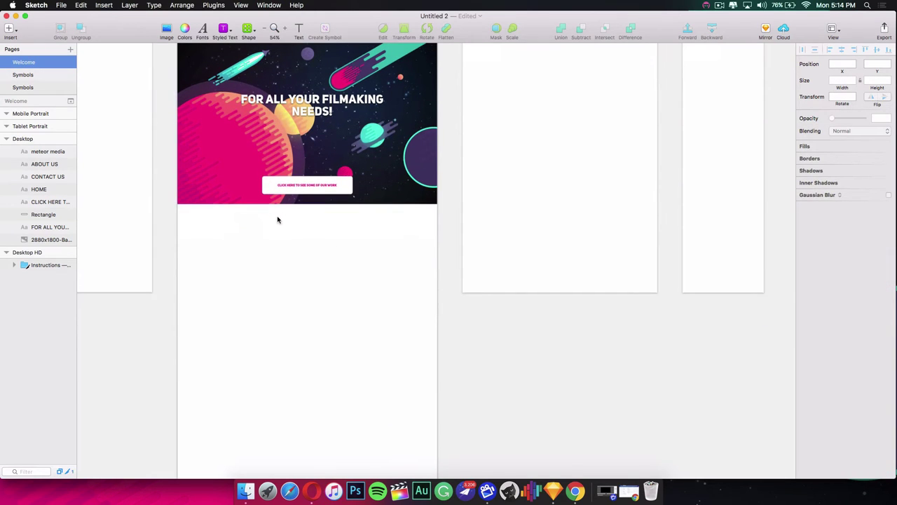
pyautogui.moveTo(105, 19)
pyautogui.mouseDown()
pyautogui.moveTo(749, 20)
pyautogui.moveTo(120, 4)
pyautogui.mouseUp()
pyautogui.click(204, 67)
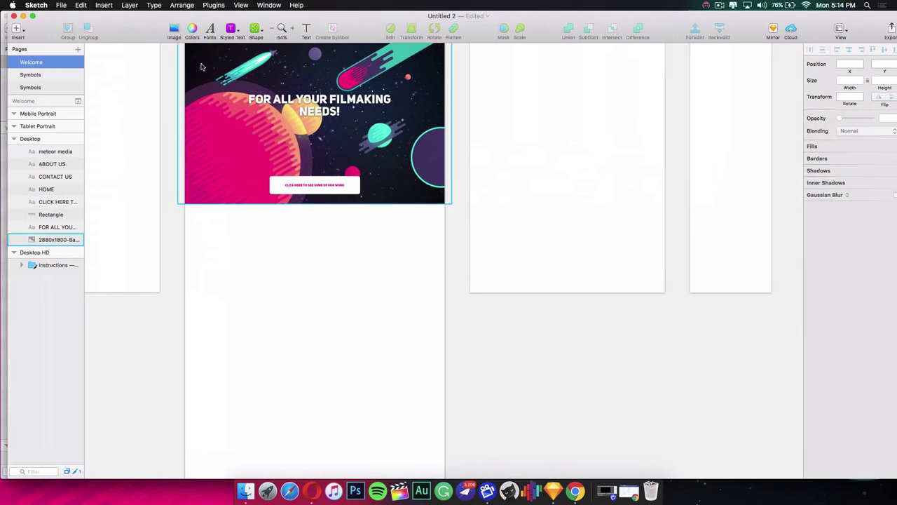
pyautogui.click(260, 31)
pyautogui.click(274, 42)
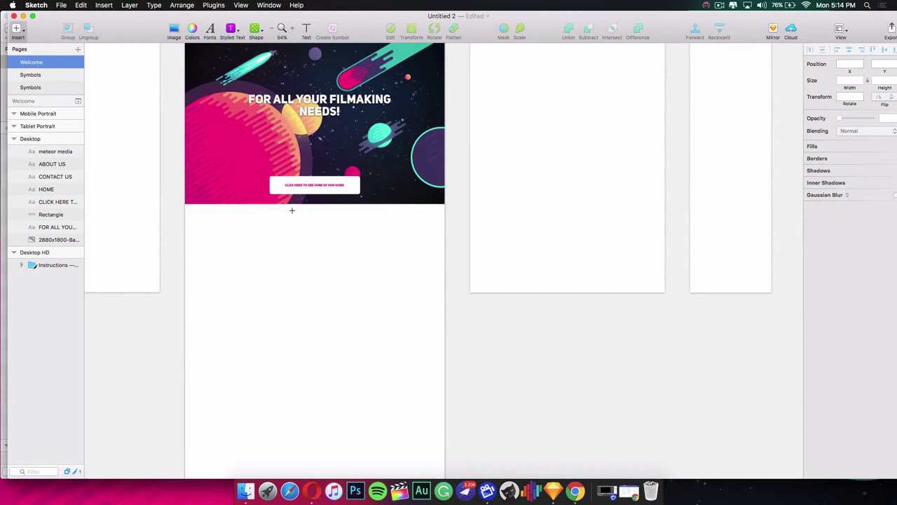
pyautogui.moveTo(293, 210); pyautogui.dragTo(304, 220)
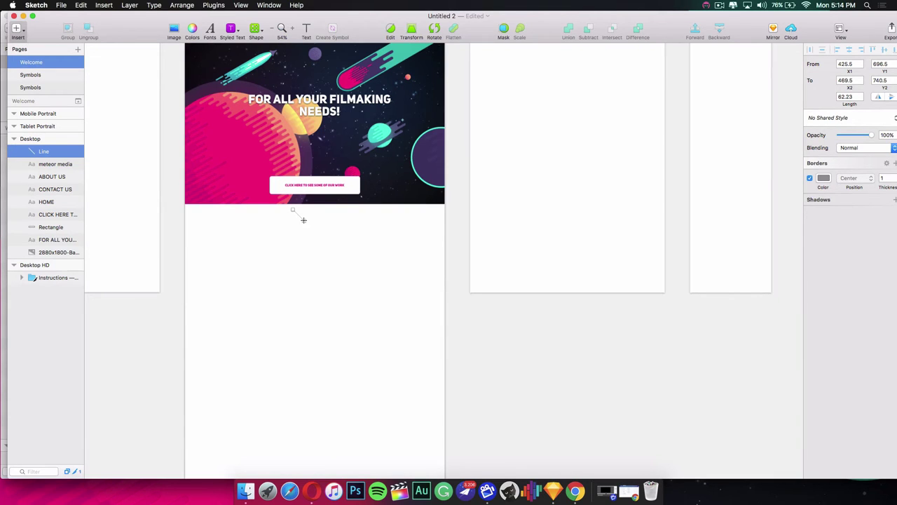
pyautogui.moveTo(304, 220); pyautogui.dragTo(304, 220)
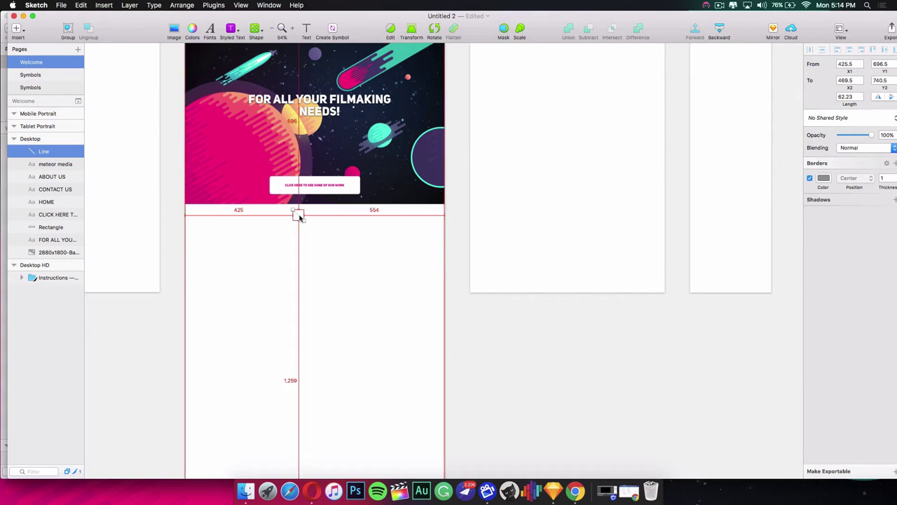
# Duplicate the diagonal line beside the original and flip the copy horizontally to form a V-shaped arrow
pyautogui.moveTo(300, 210); pyautogui.dragTo(307, 215)
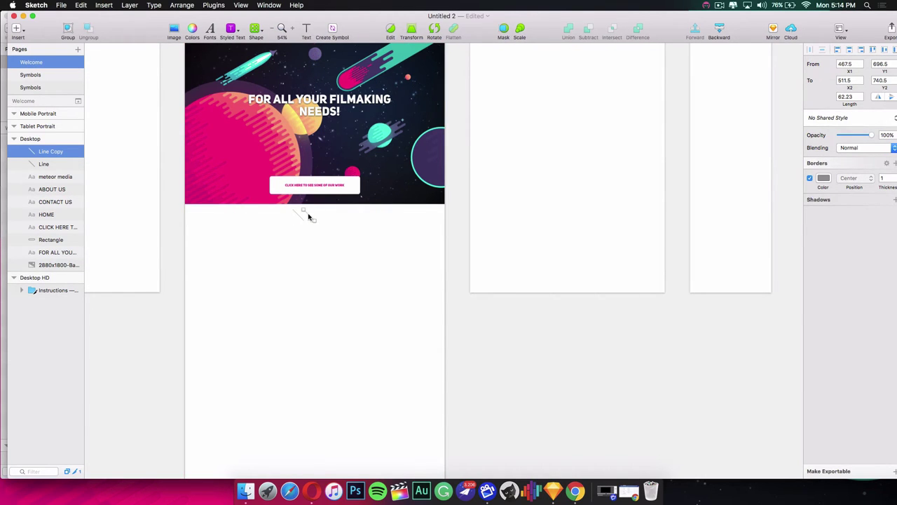
pyautogui.rightClick(309, 217)
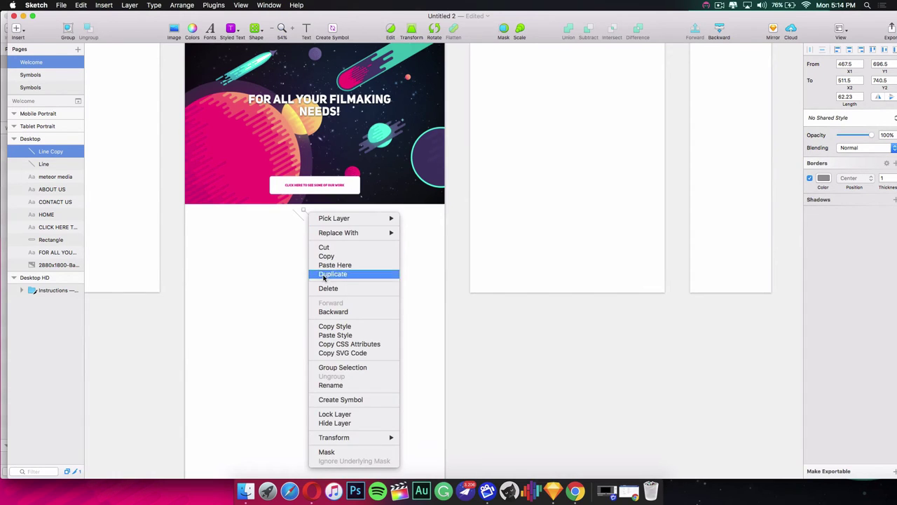
pyautogui.moveTo(328, 439)
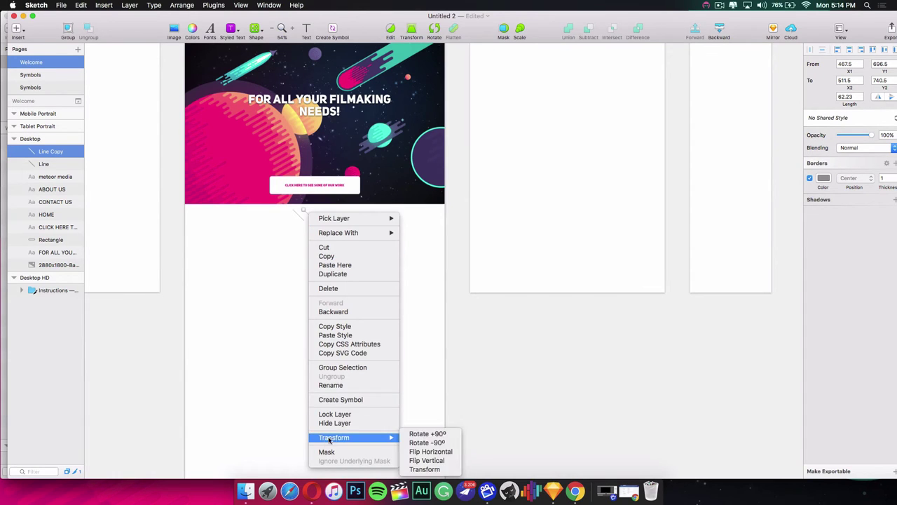
pyautogui.click(439, 453)
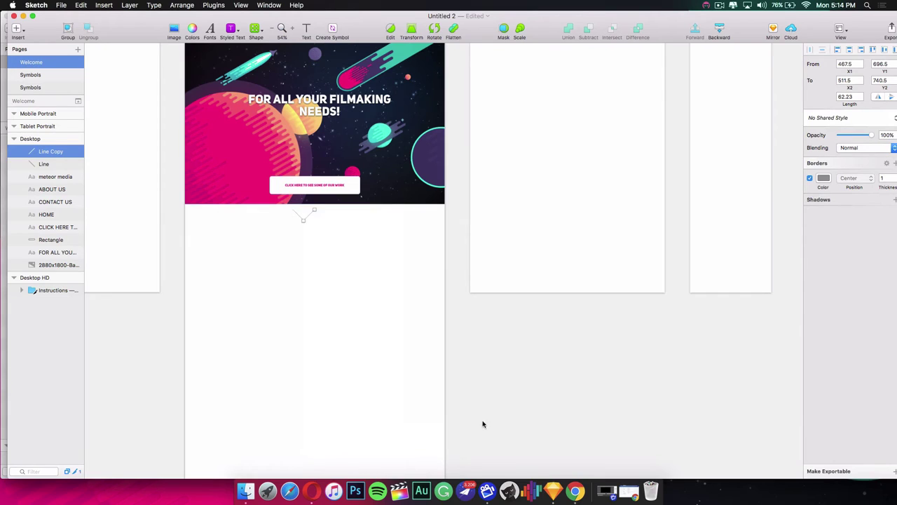
# Arrange the two diagonal lines as a downward chevron centered below the header, starting at X 467.5 and ending at X 556.5
pyautogui.click(338, 240)
pyautogui.click(311, 215)
pyautogui.moveTo(310, 215)
pyautogui.mouseDown()
pyautogui.moveTo(321, 216)
pyautogui.moveTo(302, 214)
pyautogui.mouseUp()
pyautogui.scroll(1, 395, 281)
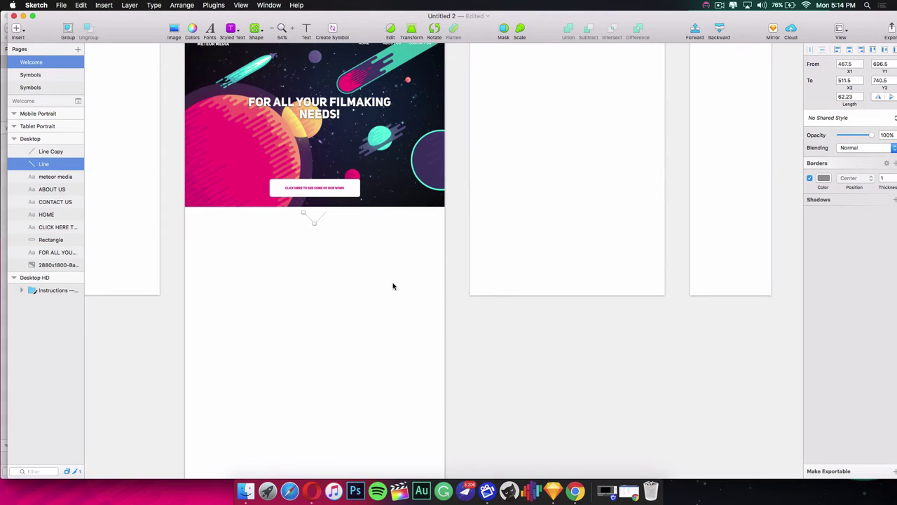
pyautogui.click(345, 234)
pyautogui.click(321, 218)
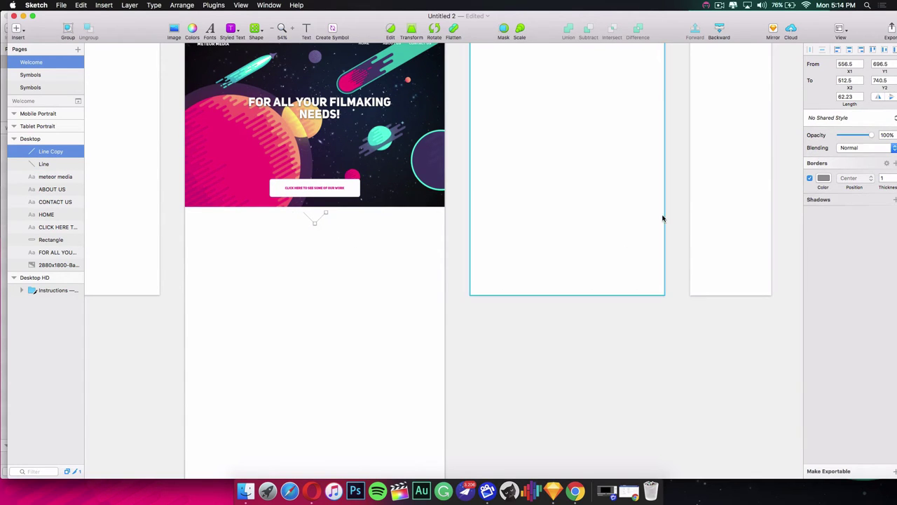
# Color both chevron lines pink by sampling the large planet in the header image
pyautogui.click(823, 178)
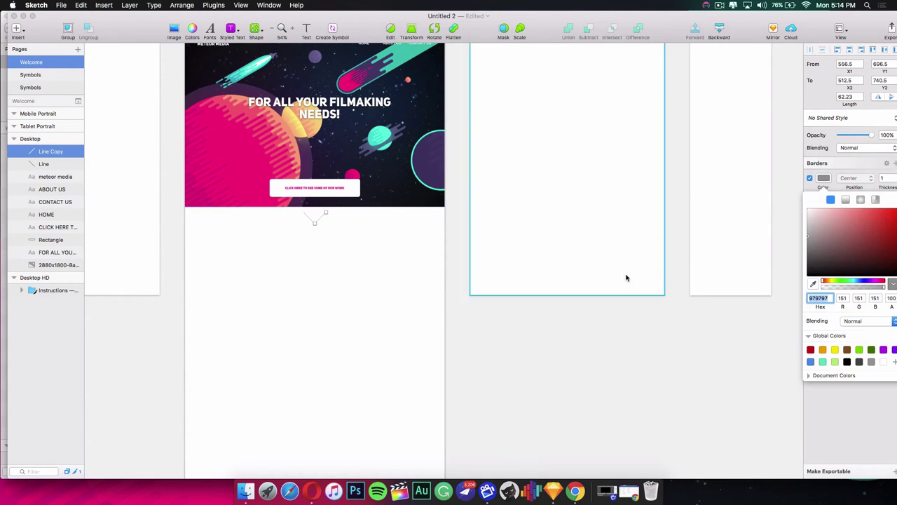
pyautogui.click(813, 283)
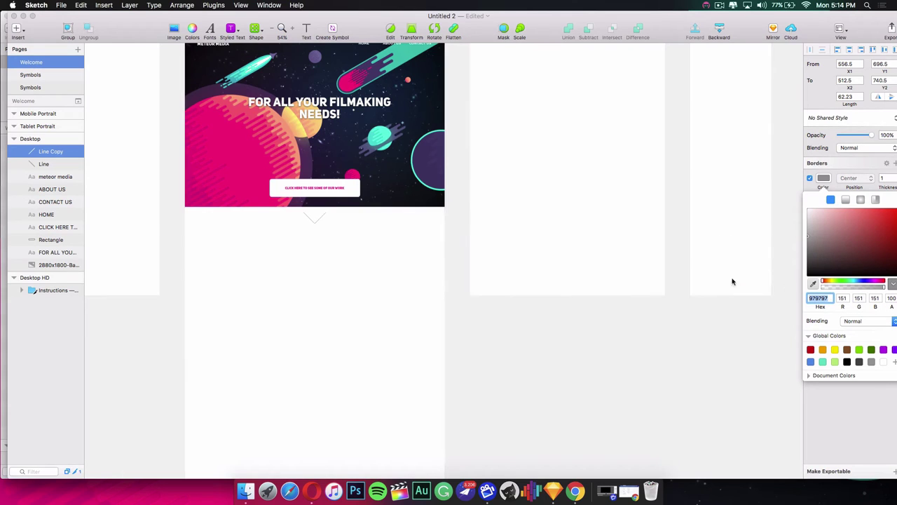
pyautogui.click(231, 147)
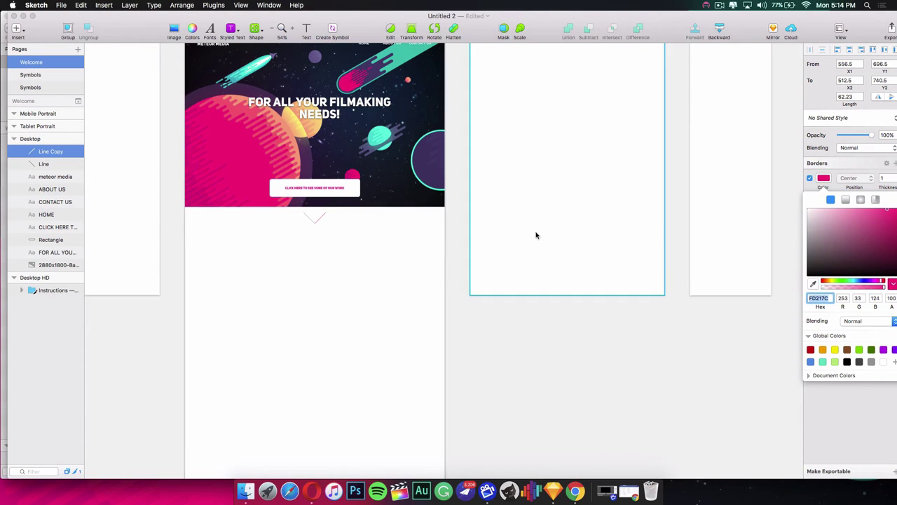
pyautogui.click(309, 221)
pyautogui.click(813, 284)
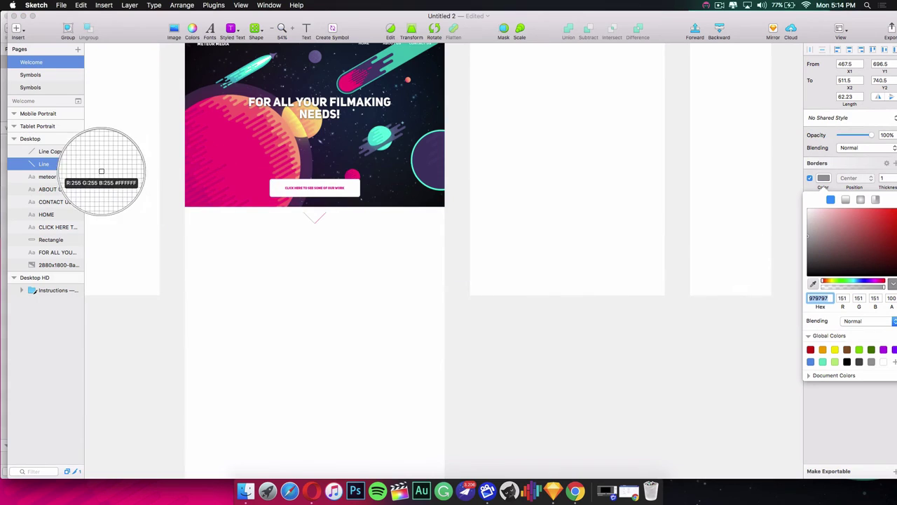
pyautogui.click(234, 162)
pyautogui.click(517, 364)
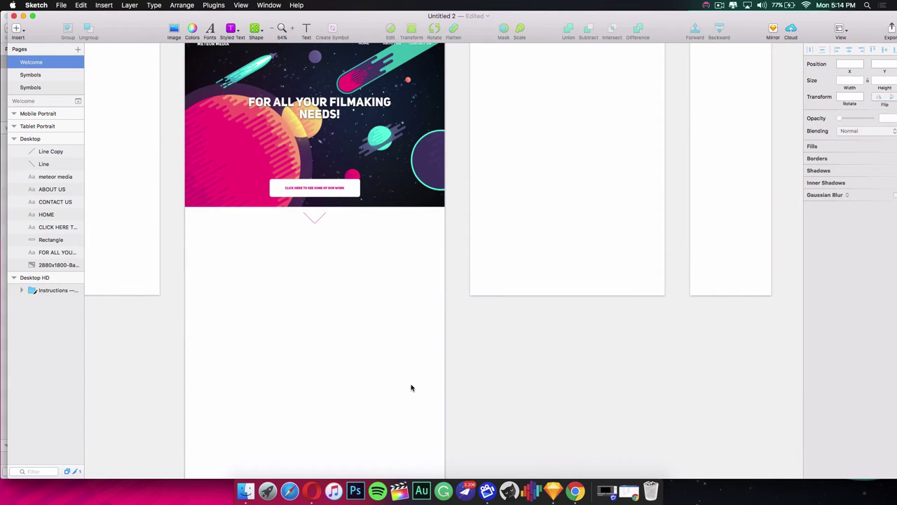
# Draw a full-width rectangle of about 1024 × 786 px below the chevron at X 0, Y 803
pyautogui.scroll(2, 408, 383)
pyautogui.scroll(-4, 405, 387)
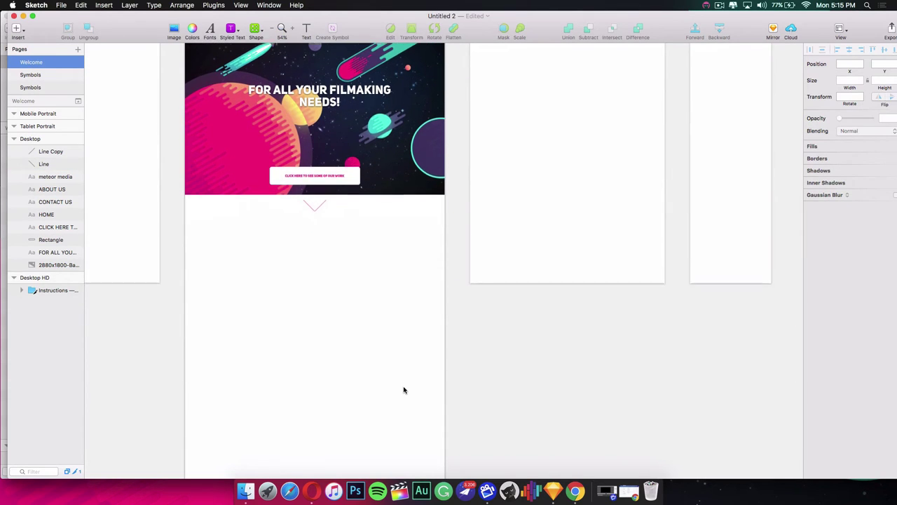
pyautogui.scroll(-5, 403, 394)
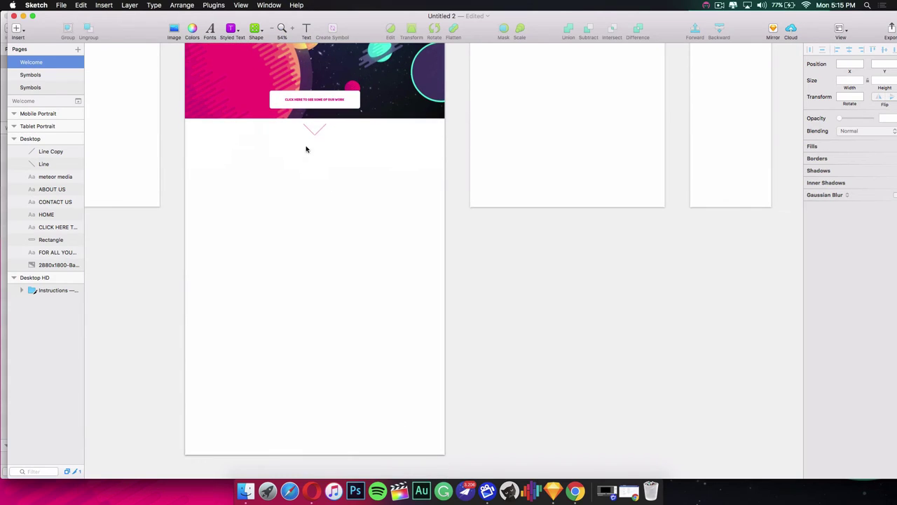
pyautogui.click(261, 32)
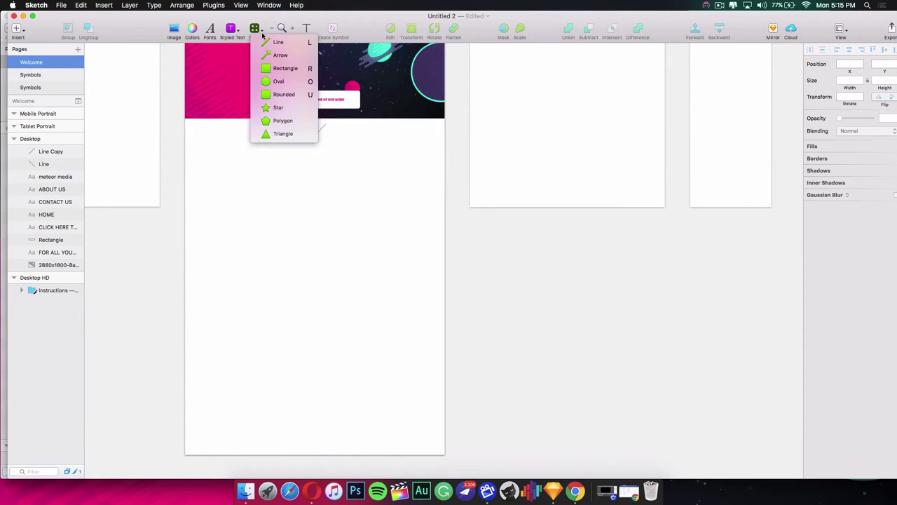
pyautogui.click(272, 73)
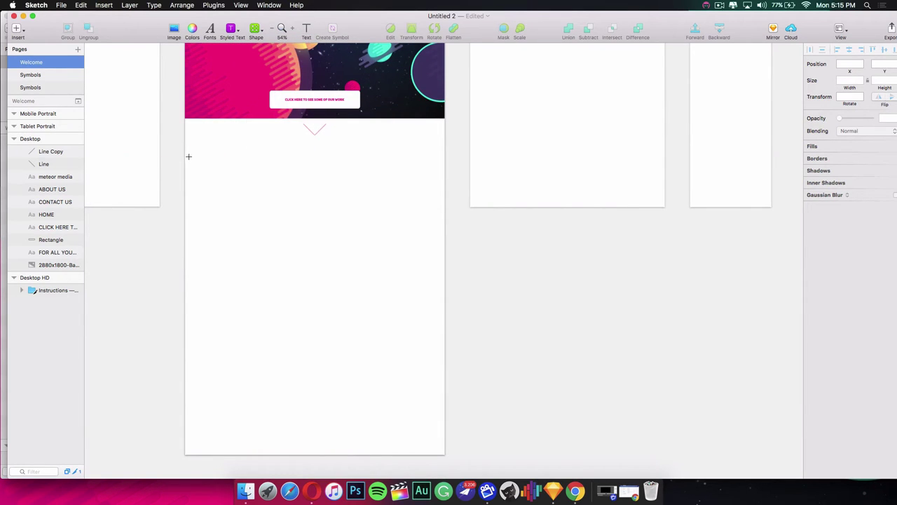
pyautogui.moveTo(185, 151); pyautogui.dragTo(444, 350)
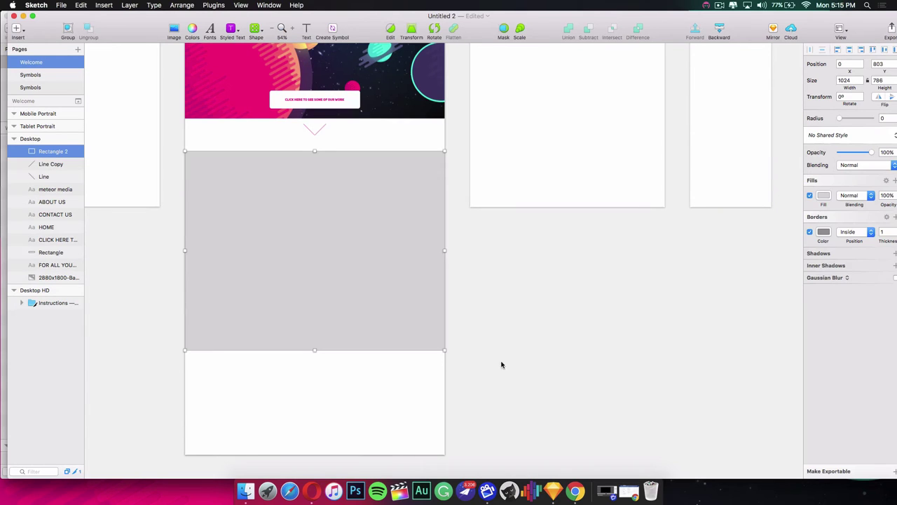
# Fill the new full-width rectangle with the planet's pink (FD217C) sampled from the header image
pyautogui.click(824, 197)
pyautogui.click(814, 301)
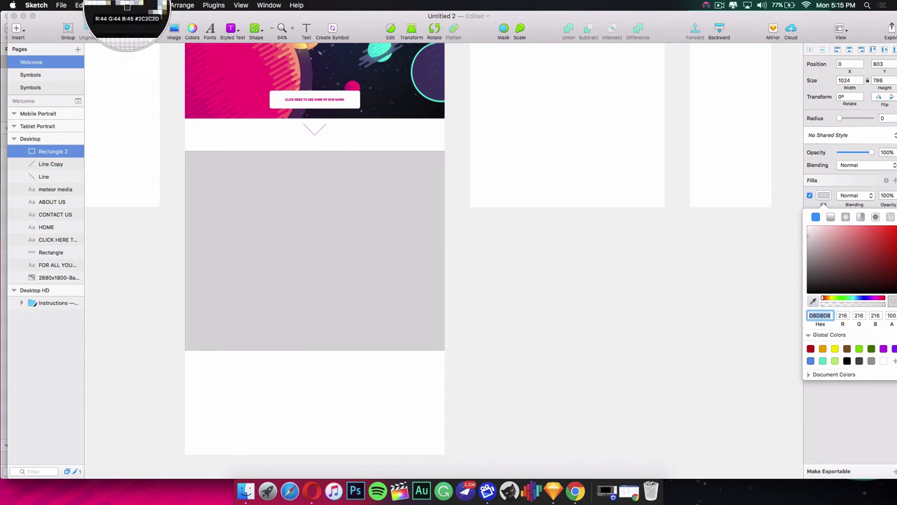
pyautogui.click(247, 91)
pyautogui.scroll(3, 507, 335)
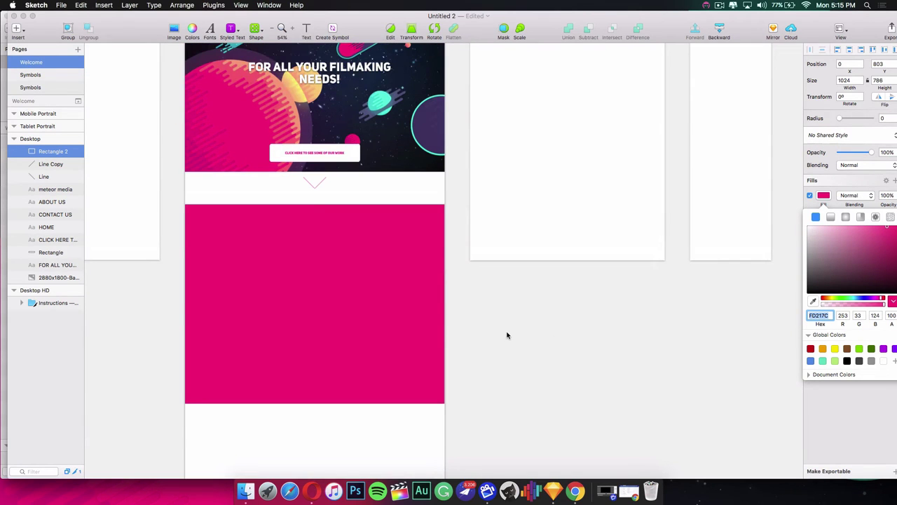
pyautogui.scroll(3, 507, 335)
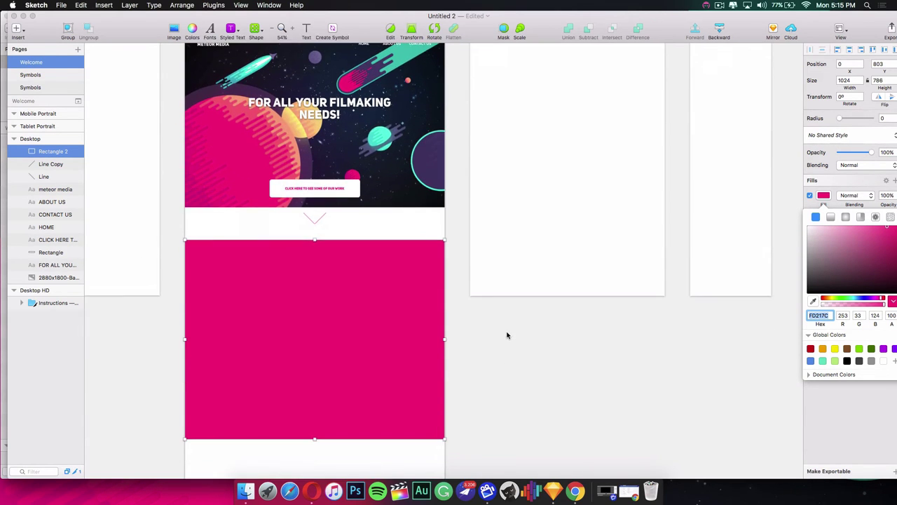
# Add a text box about 647 px wide near the upper edge of the pink rectangle, reading "ABOUT US"
pyautogui.scroll(-2, 507, 335)
pyautogui.click(306, 28)
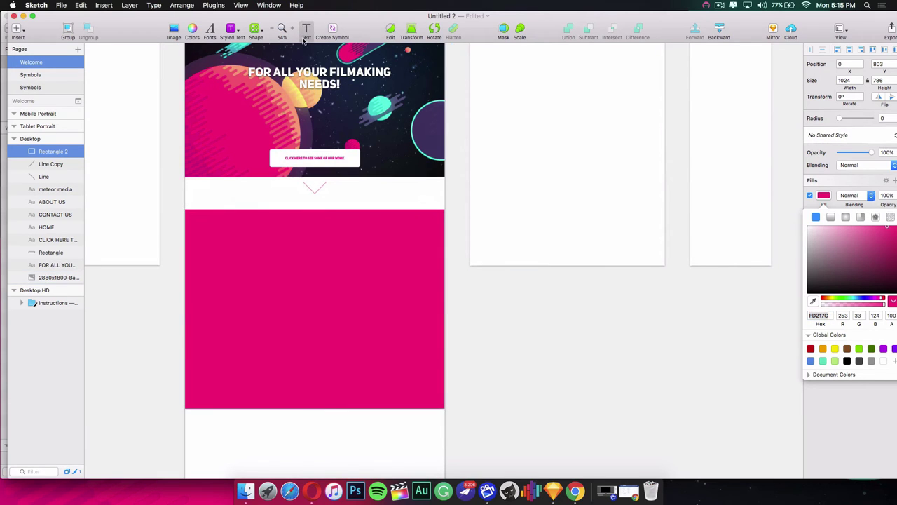
pyautogui.moveTo(259, 224); pyautogui.dragTo(424, 257)
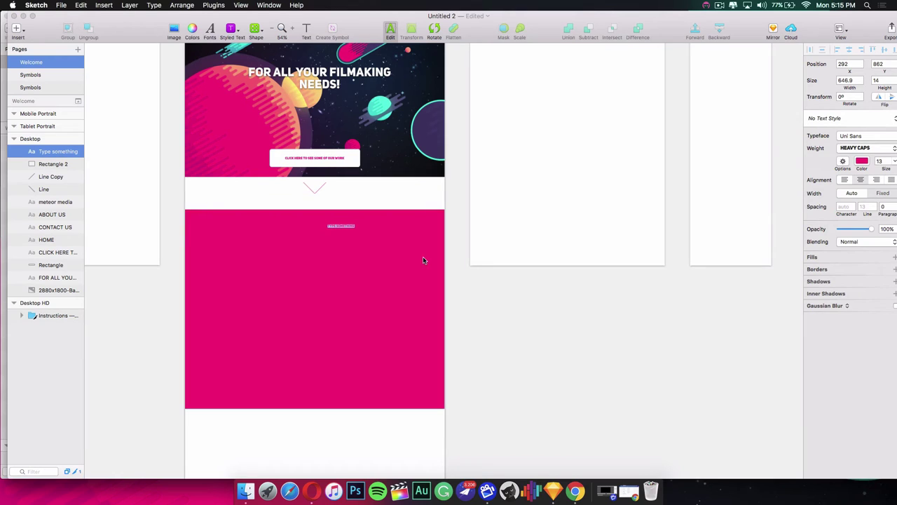
pyautogui.press('BackSpace')
# Color the "ABOUT US" heading white (FFFFFF) and set its size to 24
pyautogui.click(865, 161)
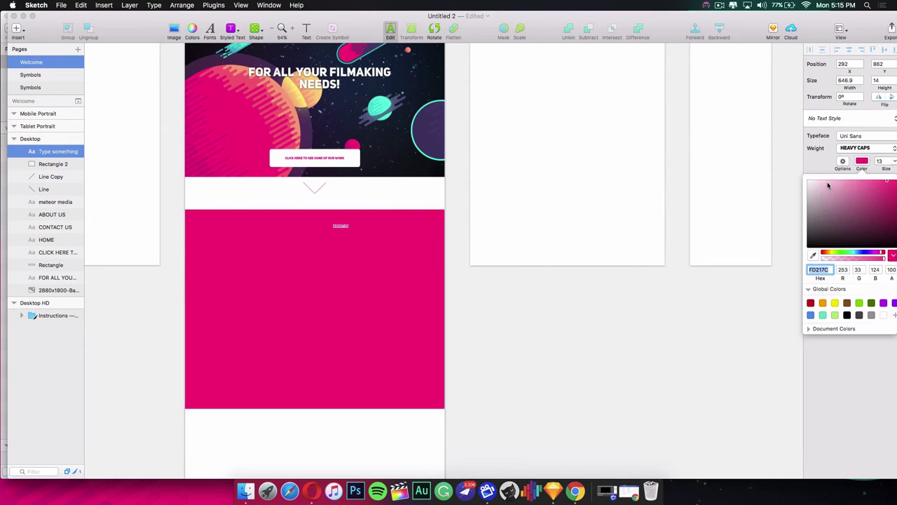
pyautogui.click(341, 225)
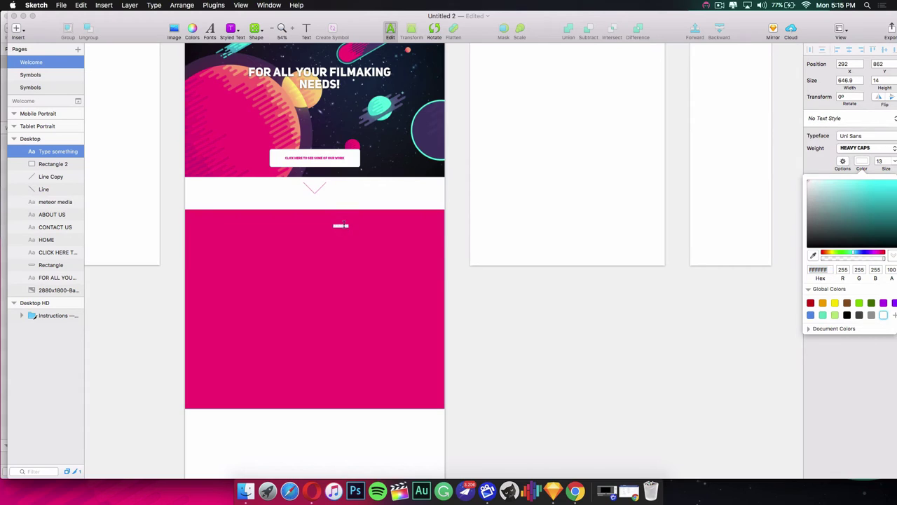
pyautogui.click(893, 166)
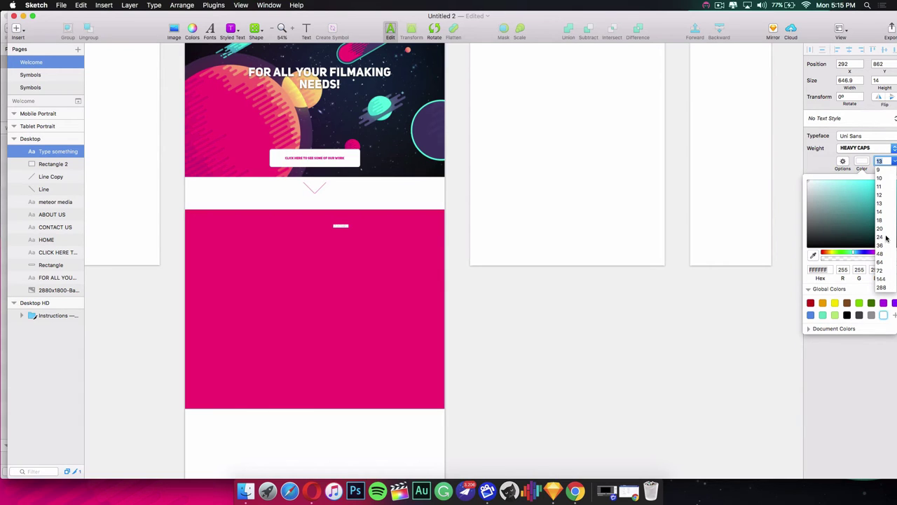
pyautogui.click(887, 237)
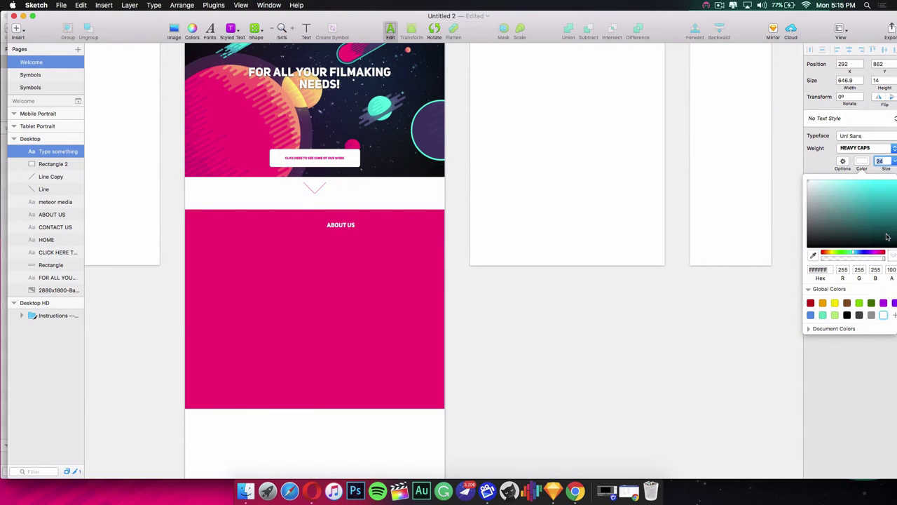
pyautogui.press('Return')
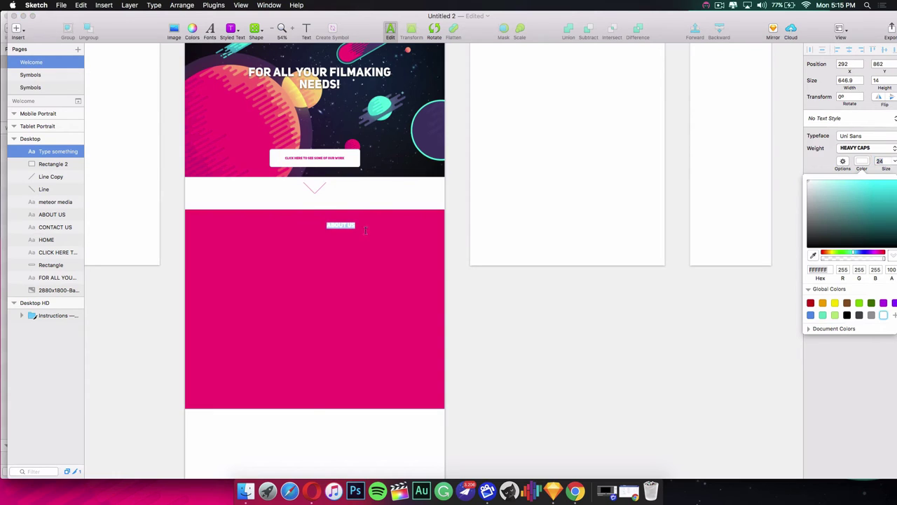
pyautogui.press('Escape')
pyautogui.press('Escape')
# Center the "ABOUT US" heading at the upper edge of the pink rectangle, at X 189, Y 829
pyautogui.moveTo(349, 229); pyautogui.dragTo(324, 222)
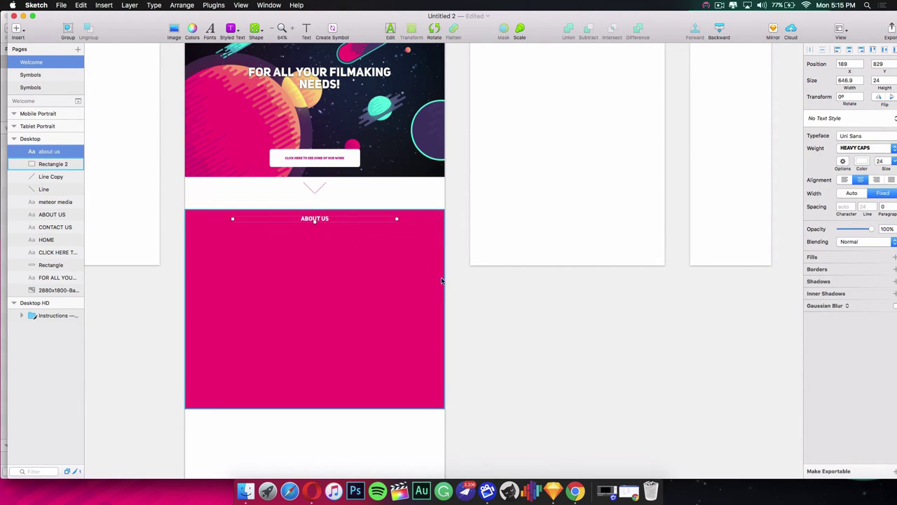
pyautogui.click(469, 300)
pyautogui.scroll(2, 342, 229)
pyautogui.scroll(-3, 338, 228)
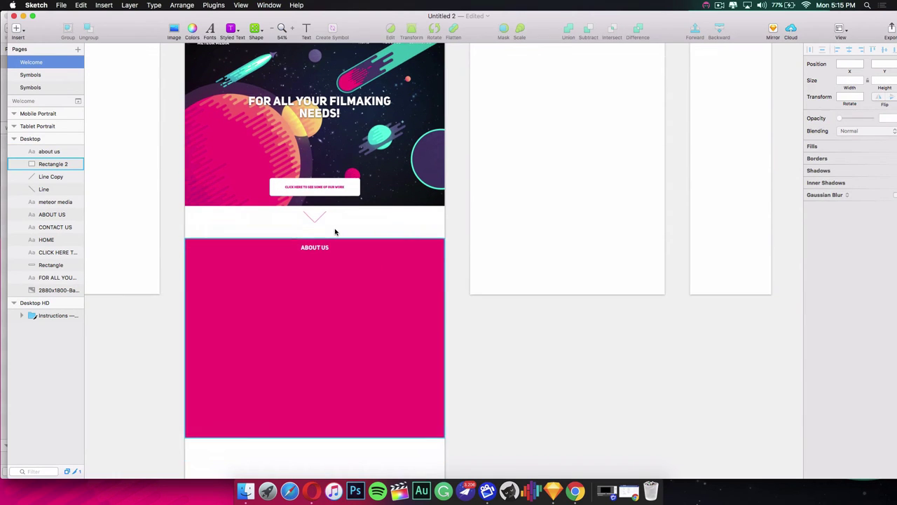
pyautogui.scroll(-2, 389, 228)
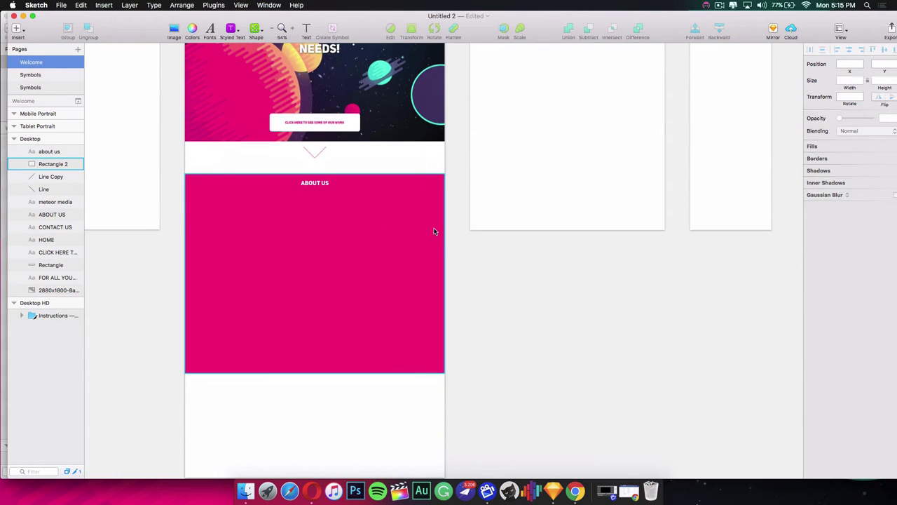
# Switch to Opera, search for "lorem ipsum" and open the "Professional lorem ipsum generator for typographers" result
pyautogui.scroll(-4, 486, 290)
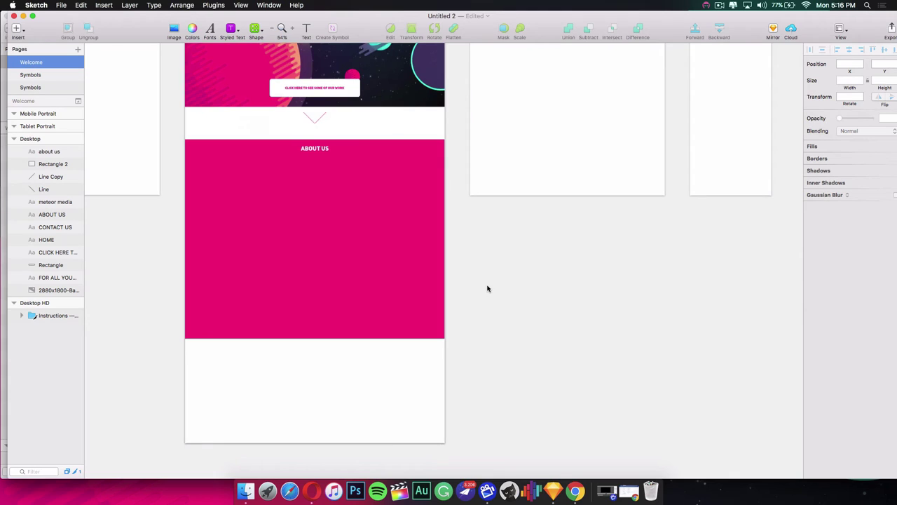
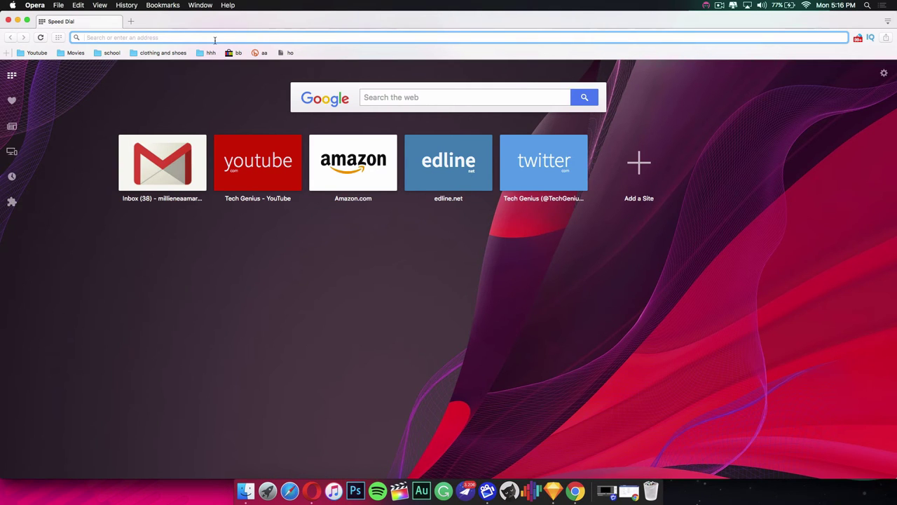
pyautogui.write('lorem ipsum')
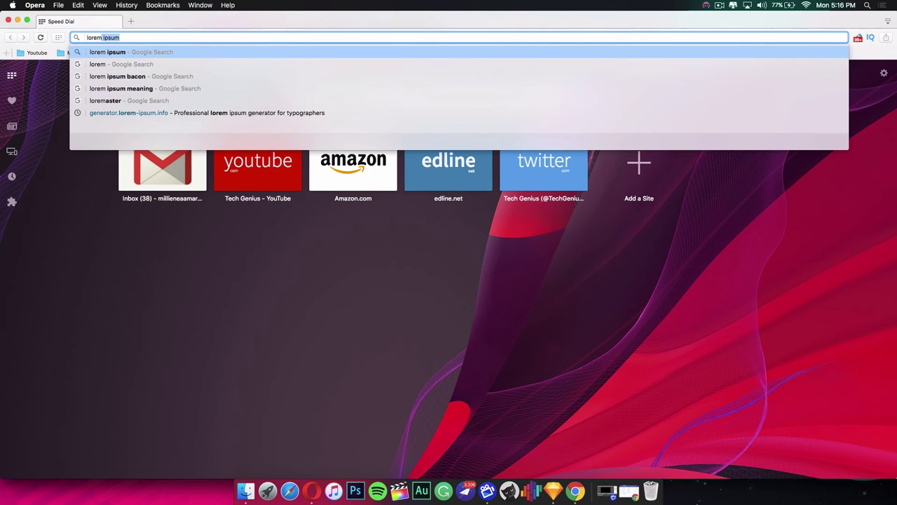
pyautogui.press('Return')
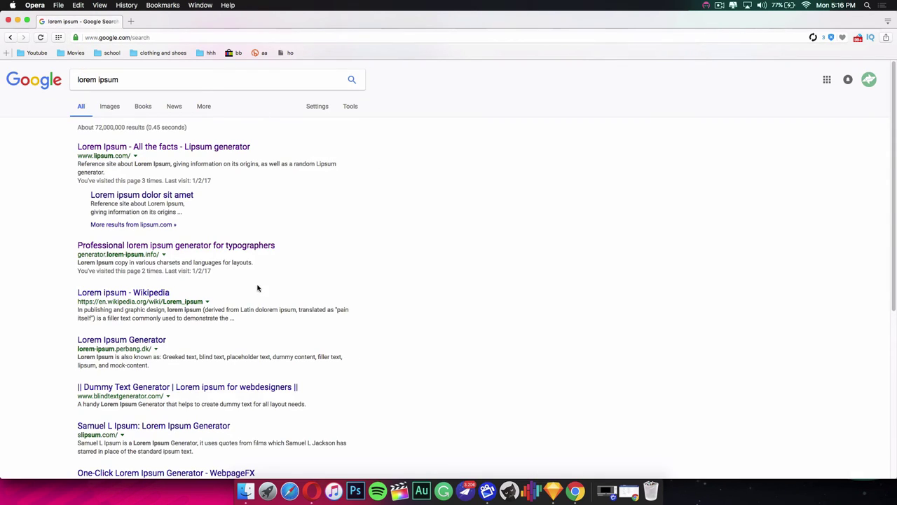
pyautogui.click(266, 246)
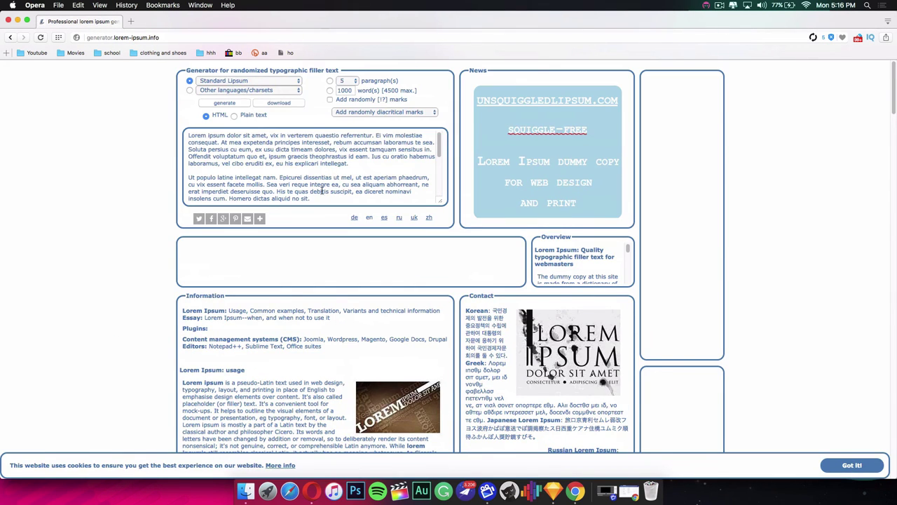
# Copy the first three paragraphs of the generated filler text
pyautogui.click(328, 201)
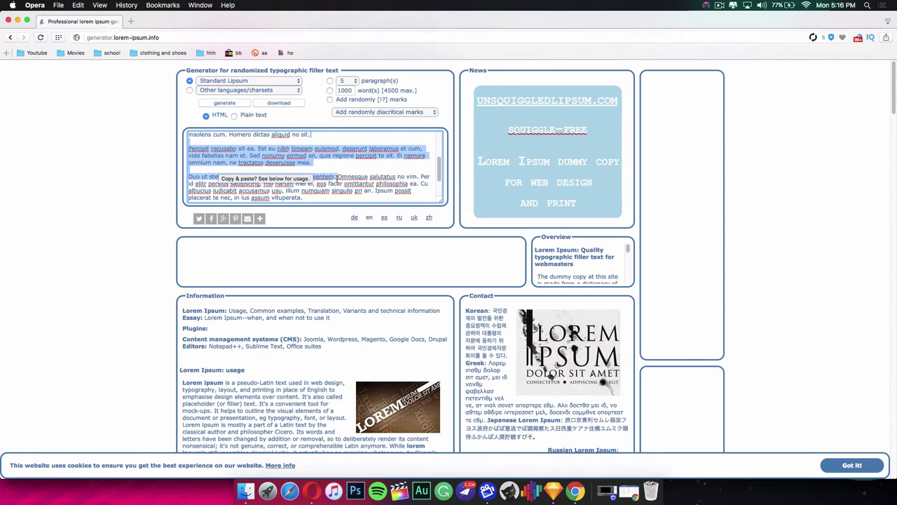
pyautogui.scroll(-3, 335, 190)
pyautogui.click(231, 144)
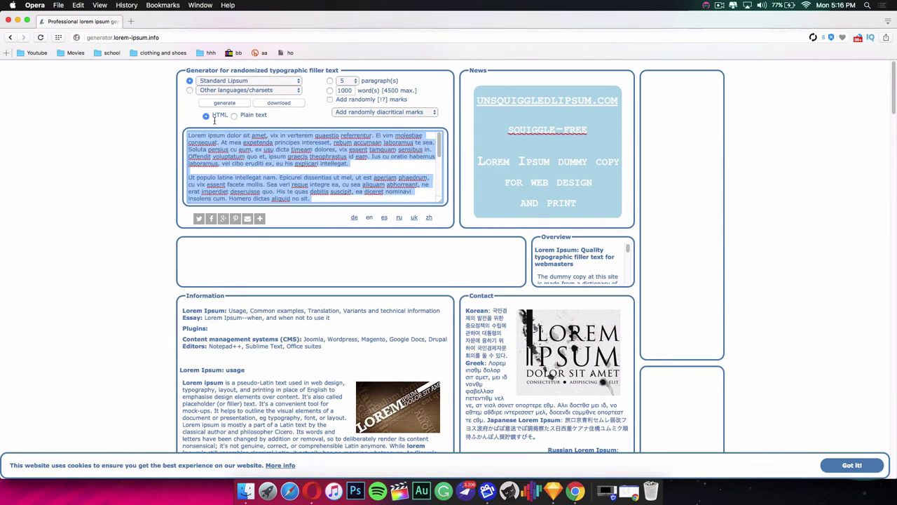
pyautogui.press('super+c')
# Back in Sketch, add a text box about 956 px wide below the "ABOUT US" heading and paste the copied filler text into it
pyautogui.click(556, 491)
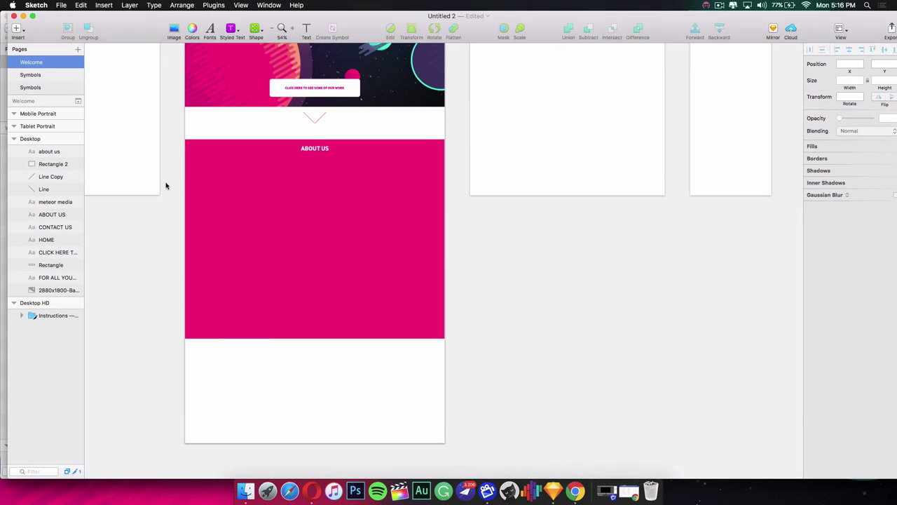
pyautogui.click(305, 28)
pyautogui.moveTo(193, 165); pyautogui.dragTo(436, 307)
pyautogui.press('super+v')
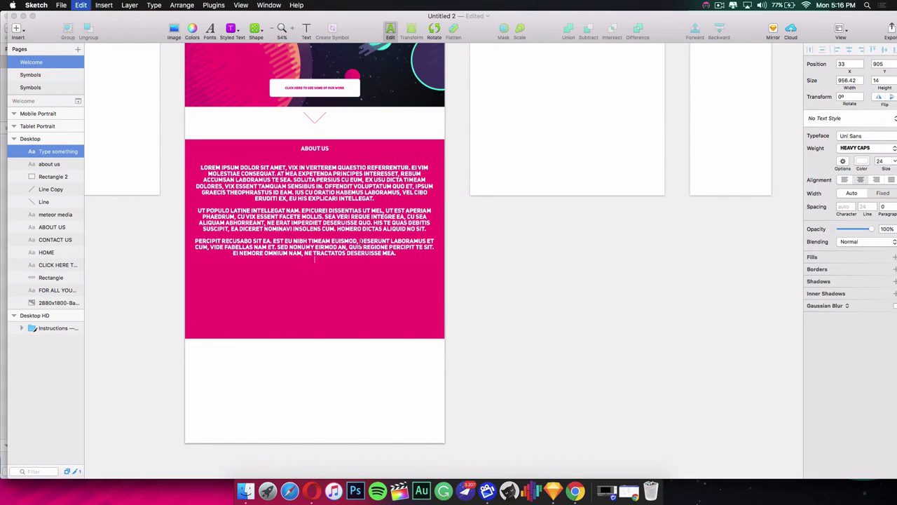
# Set the filler paragraphs to Raleway Italic and move their text box to about X 34, Y 890
pyautogui.moveTo(397, 253); pyautogui.dragTo(162, 157)
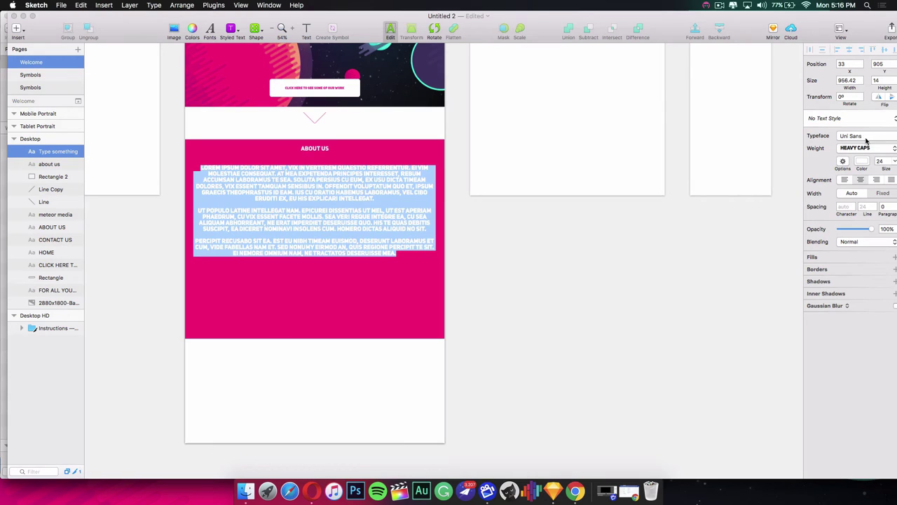
pyautogui.click(866, 137)
pyautogui.click(822, 194)
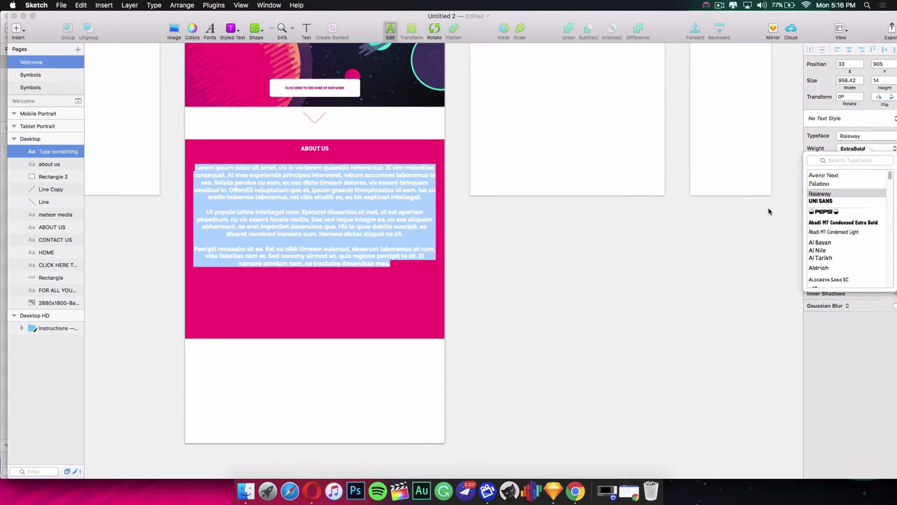
pyautogui.click(856, 149)
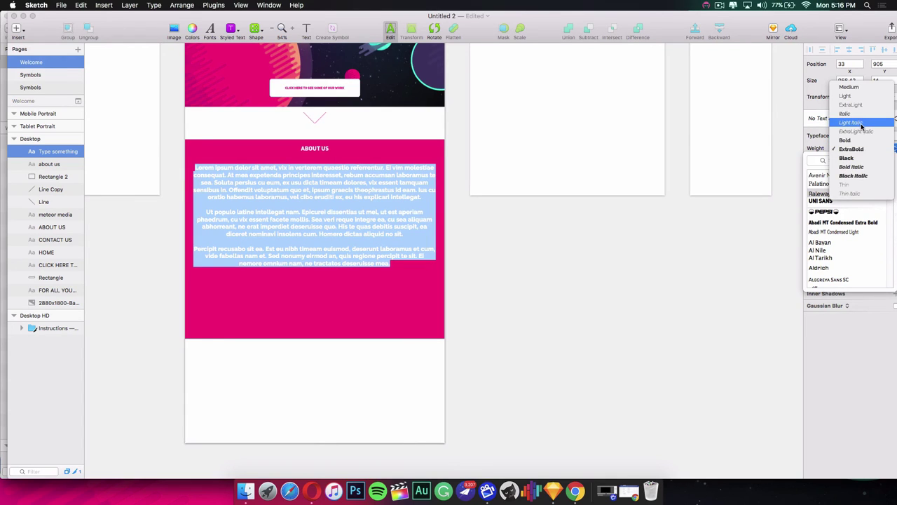
pyautogui.click(859, 113)
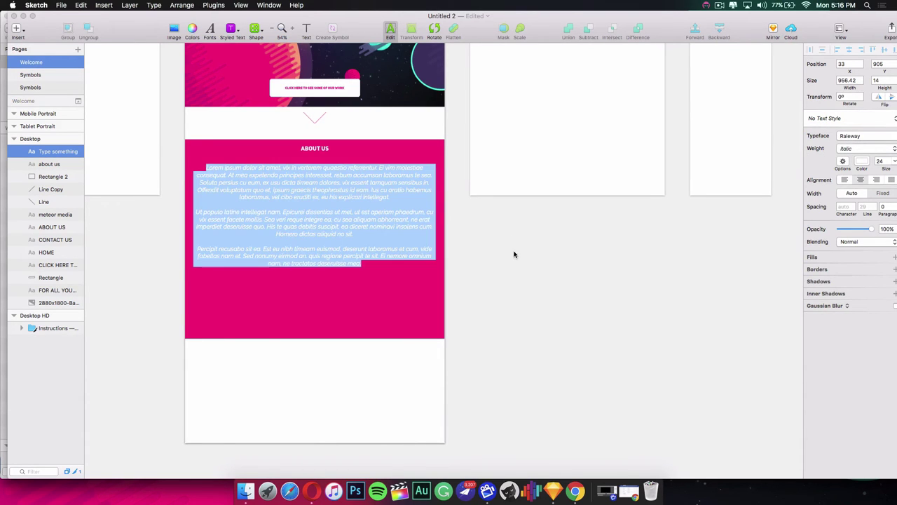
pyautogui.press('Escape')
pyautogui.moveTo(334, 208)
pyautogui.mouseDown()
pyautogui.moveTo(340, 199)
pyautogui.moveTo(337, 210)
pyautogui.mouseUp()
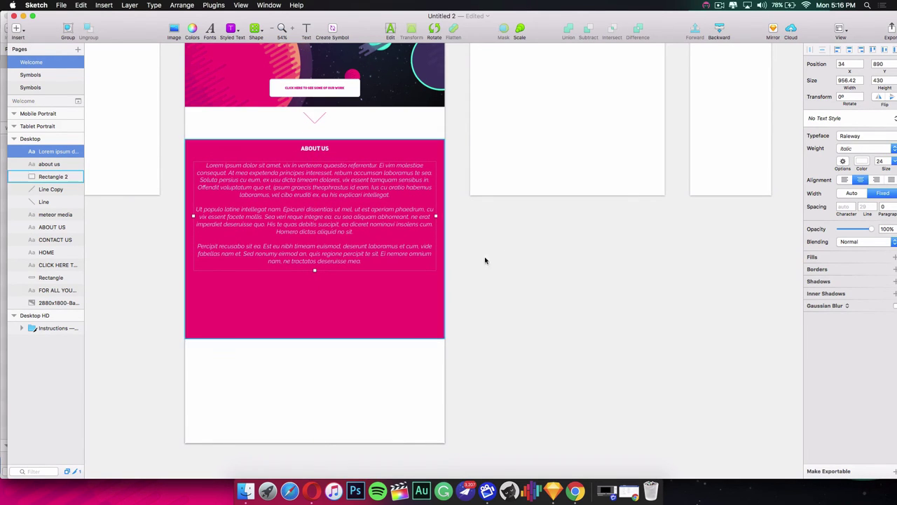
# Set the font size of all the filler paragraphs in the pink section to 20
pyautogui.tripleClick(370, 262)
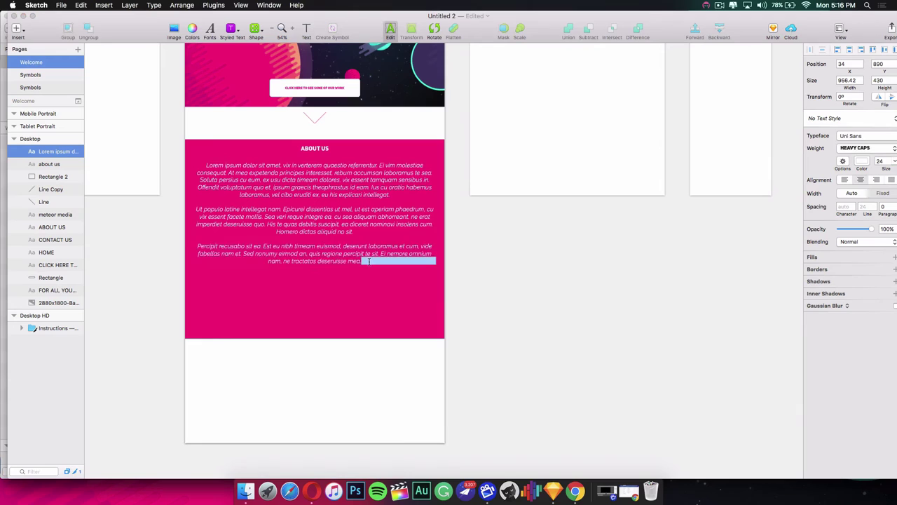
pyautogui.click(346, 246)
pyautogui.moveTo(386, 263); pyautogui.dragTo(206, 165)
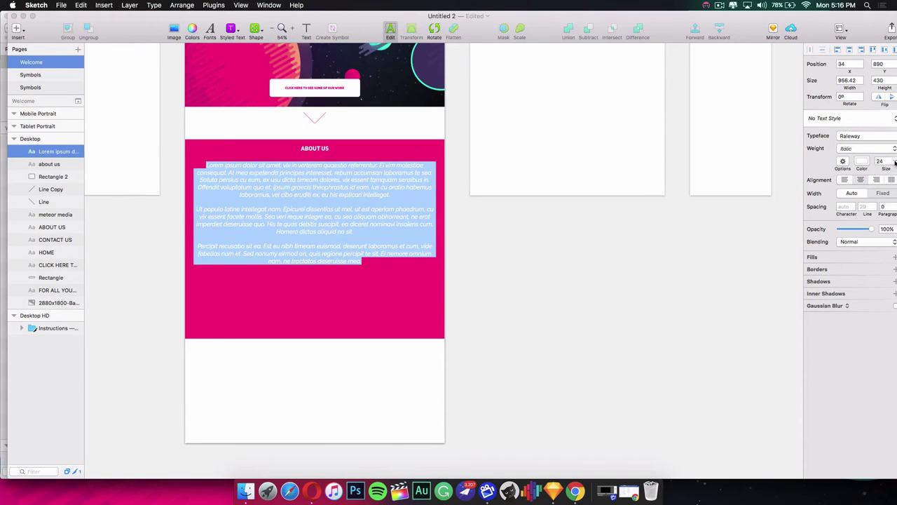
pyautogui.click(894, 163)
pyautogui.click(886, 229)
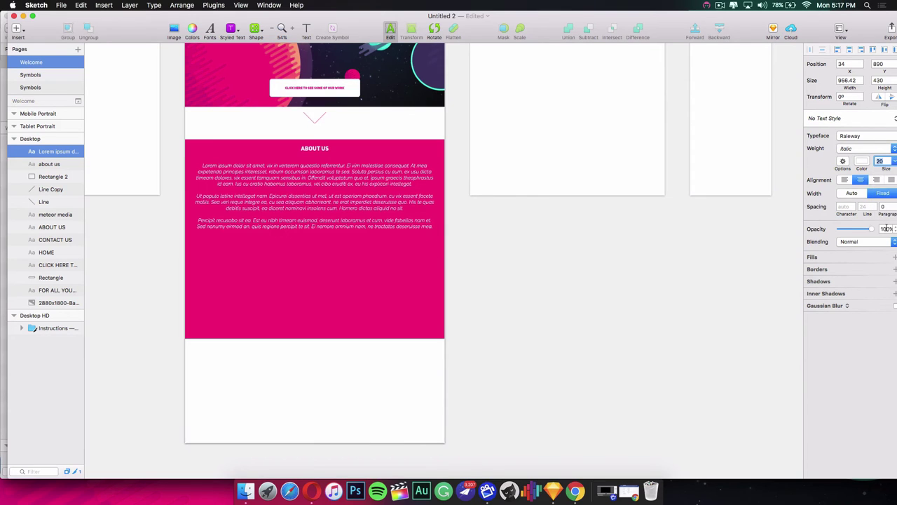
pyautogui.press('super+a')
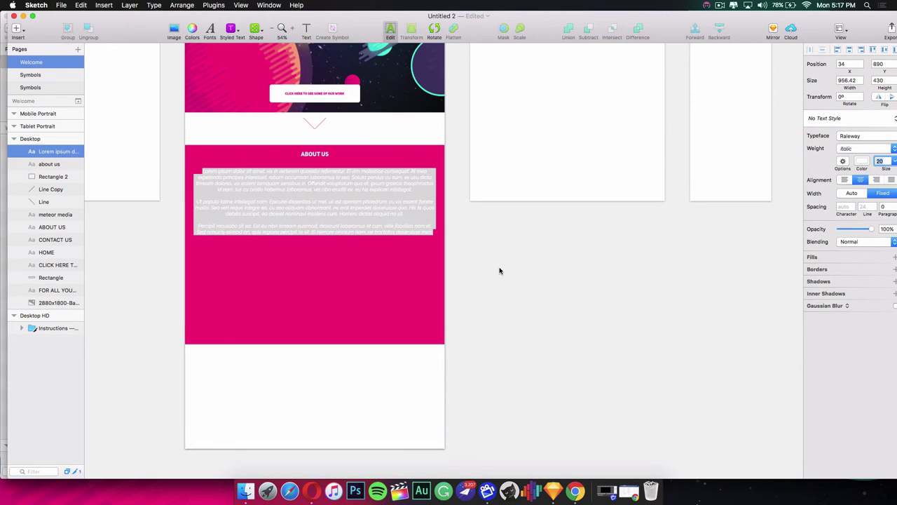
pyautogui.press('Escape')
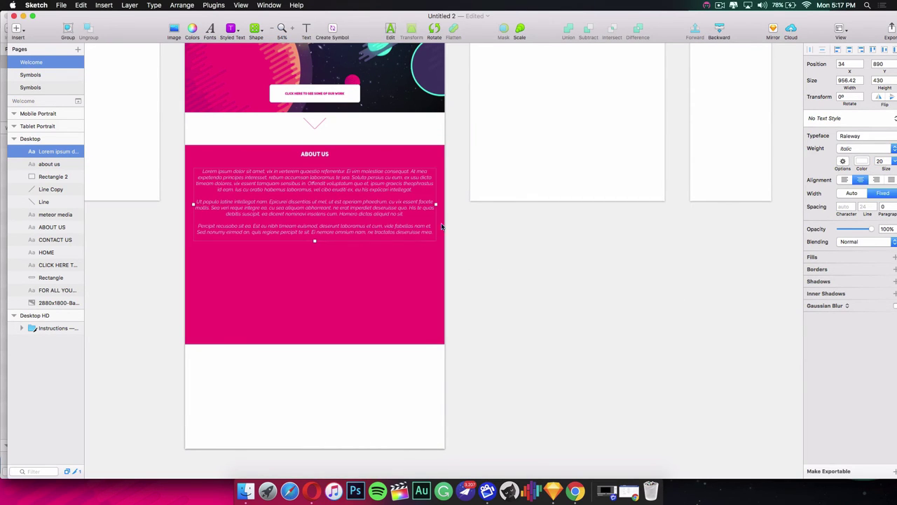
pyautogui.scroll(5, 579, 338)
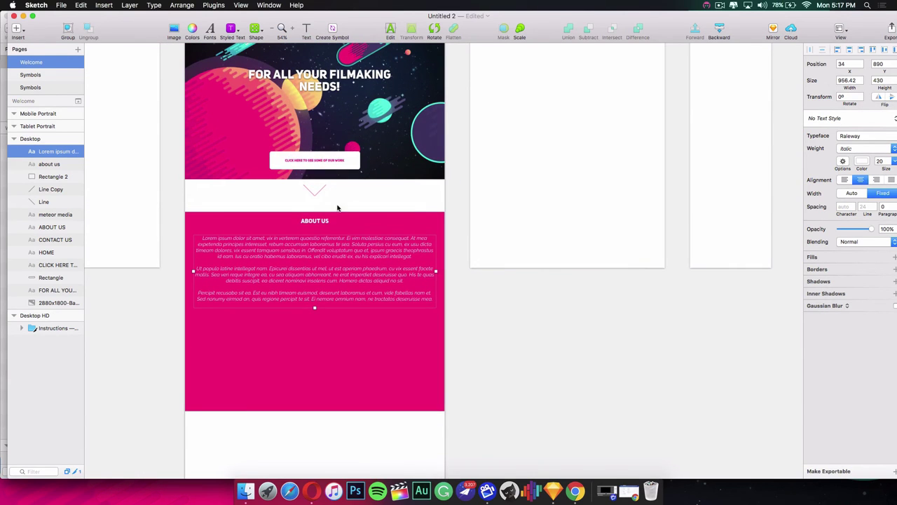
# Try the Light weight on all the filler paragraphs under "ABOUT US", then set their weight to Medium
pyautogui.moveTo(124, 16)
pyautogui.mouseDown()
pyautogui.moveTo(698, 4)
pyautogui.moveTo(140, 4)
pyautogui.mouseUp()
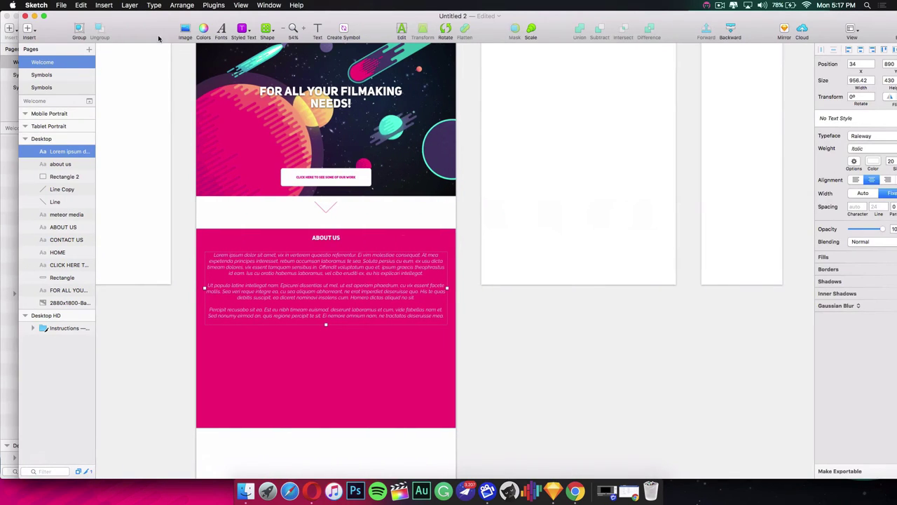
pyautogui.tripleClick(326, 291)
pyautogui.click(377, 309)
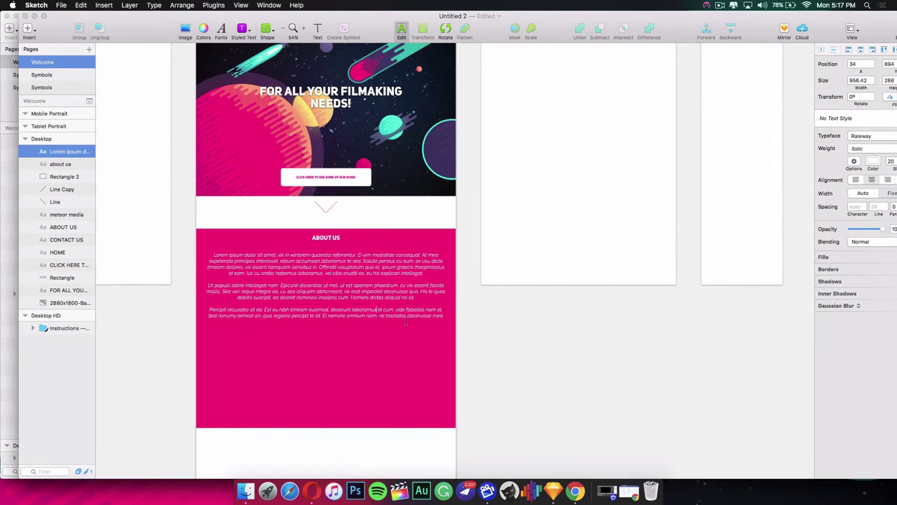
pyautogui.moveTo(442, 318); pyautogui.dragTo(177, 242)
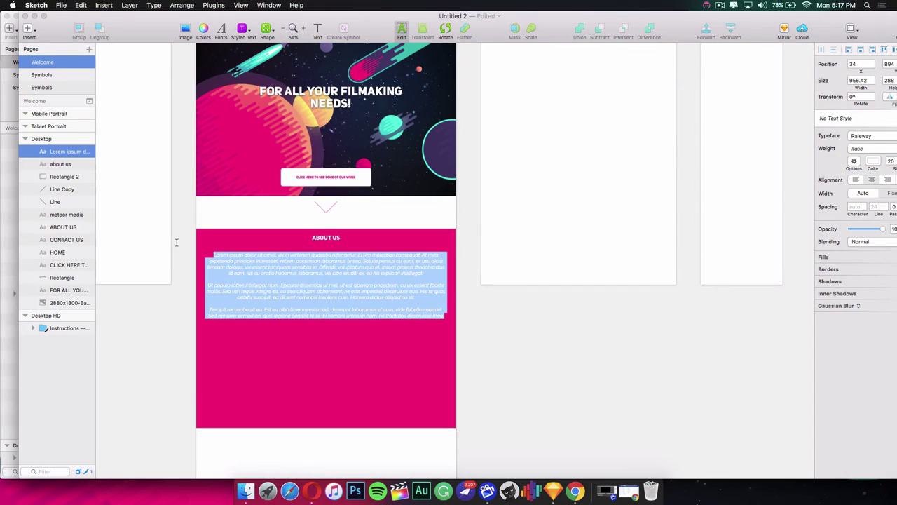
pyautogui.click(880, 149)
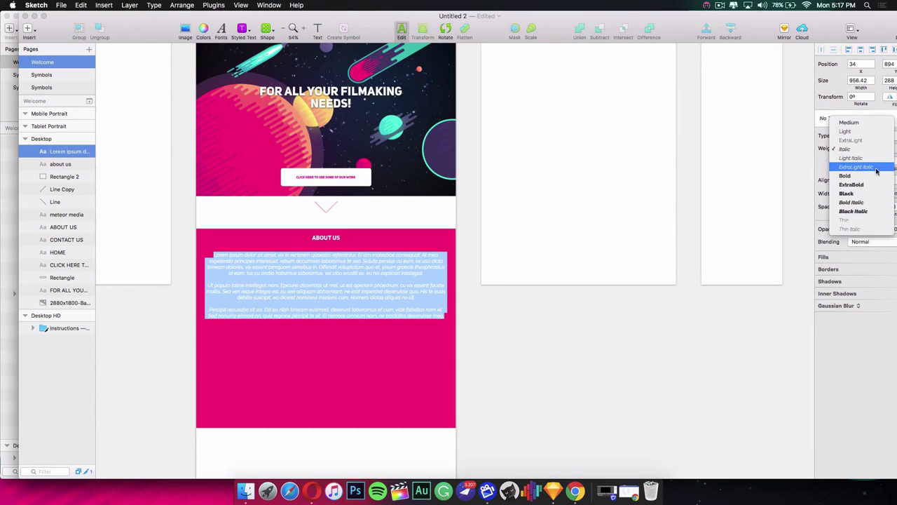
pyautogui.click(847, 131)
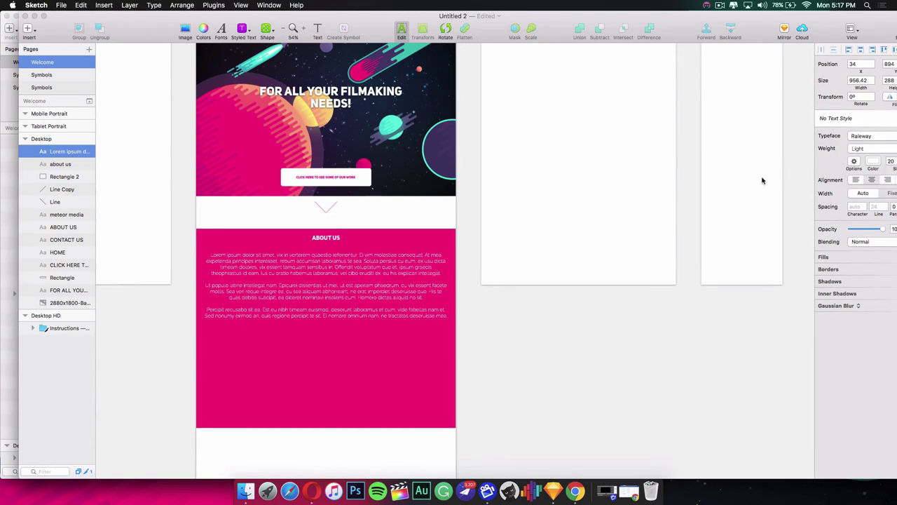
pyautogui.click(875, 150)
pyautogui.click(874, 144)
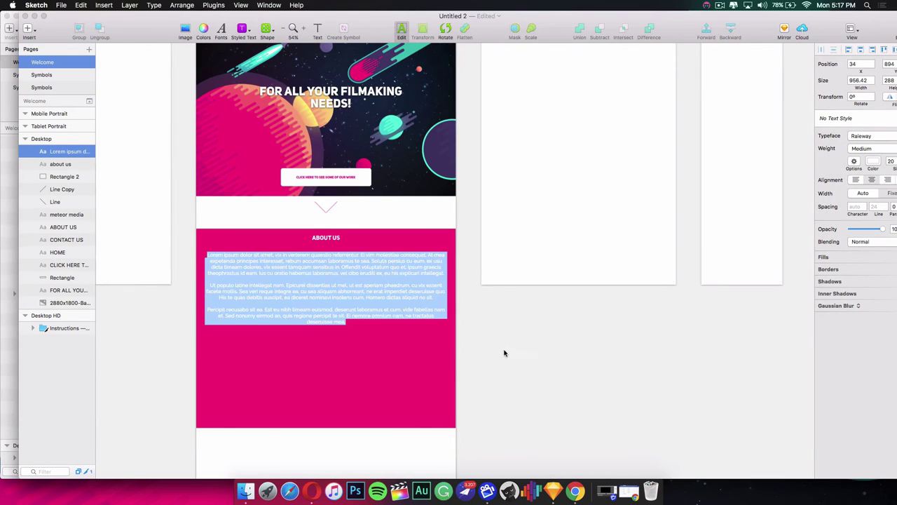
pyautogui.click(394, 363)
pyautogui.scroll(-5, 396, 354)
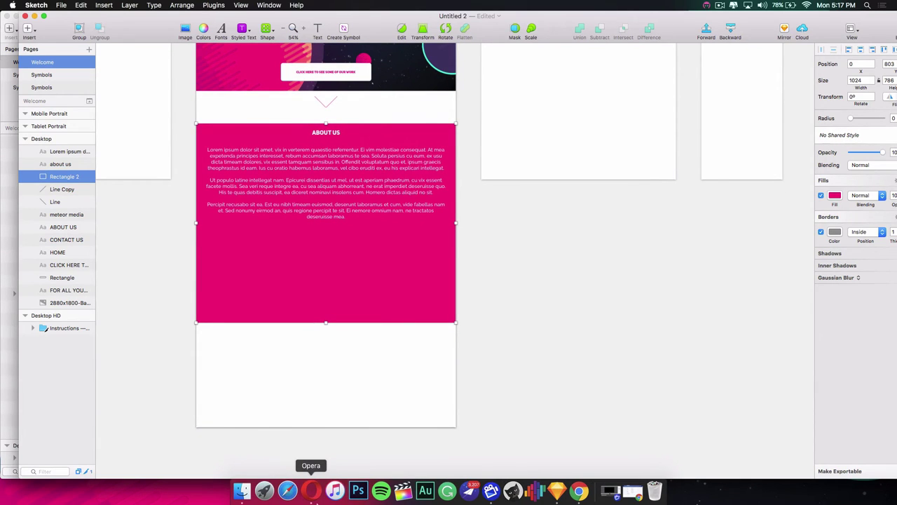
pyautogui.click(313, 492)
pyautogui.press('super+t')
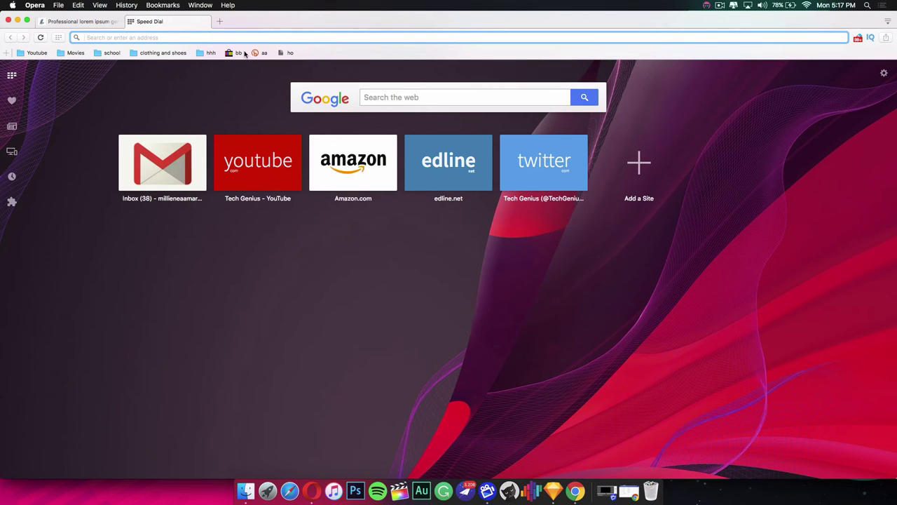
pyautogui.click(17, 21)
# Place 302289.svg from the Website tutorial folder below the filler paragraphs, scaled to about 112 × 112 px at X 77, Y 1312
pyautogui.click(235, 489)
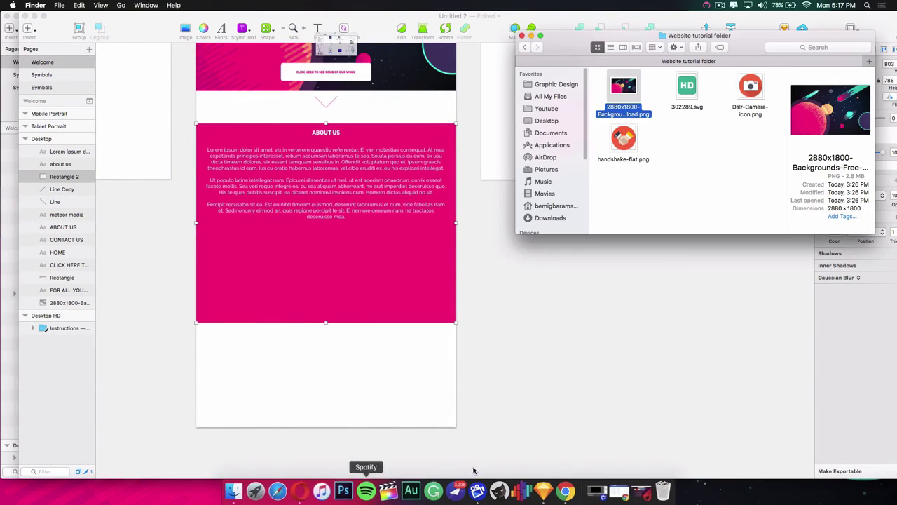
pyautogui.moveTo(573, 35); pyautogui.dragTo(517, 44)
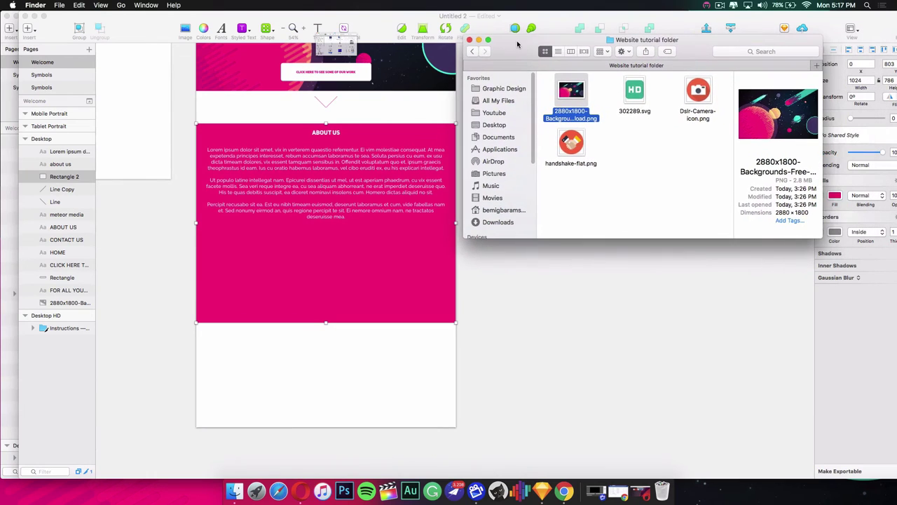
pyautogui.moveTo(629, 99)
pyautogui.mouseDown()
pyautogui.moveTo(275, 267)
pyautogui.moveTo(253, 265)
pyautogui.moveTo(317, 308)
pyautogui.mouseUp()
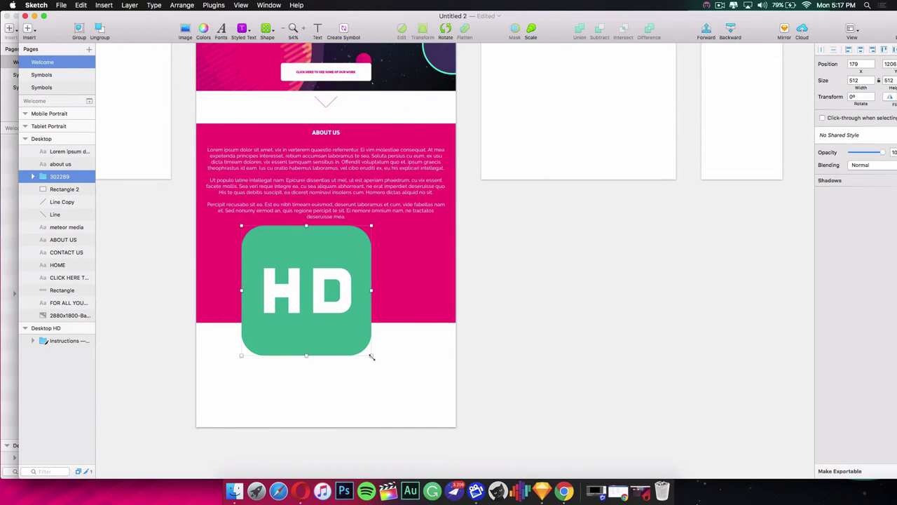
pyautogui.moveTo(371, 356); pyautogui.dragTo(232, 269)
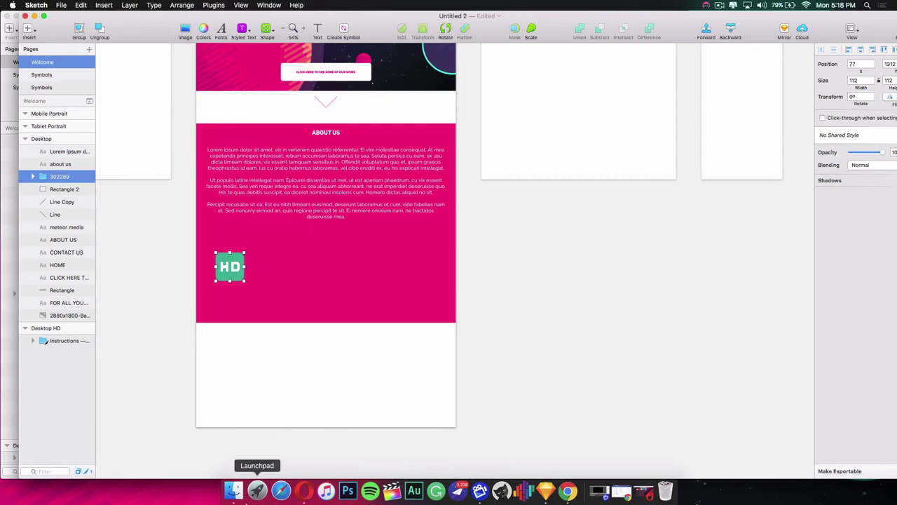
# Place Dslr-Camera-icon.png from the Website tutorial folder beside the HD icon, scaled to about 121 × 121 px at X 452, Y 1312
pyautogui.click(235, 491)
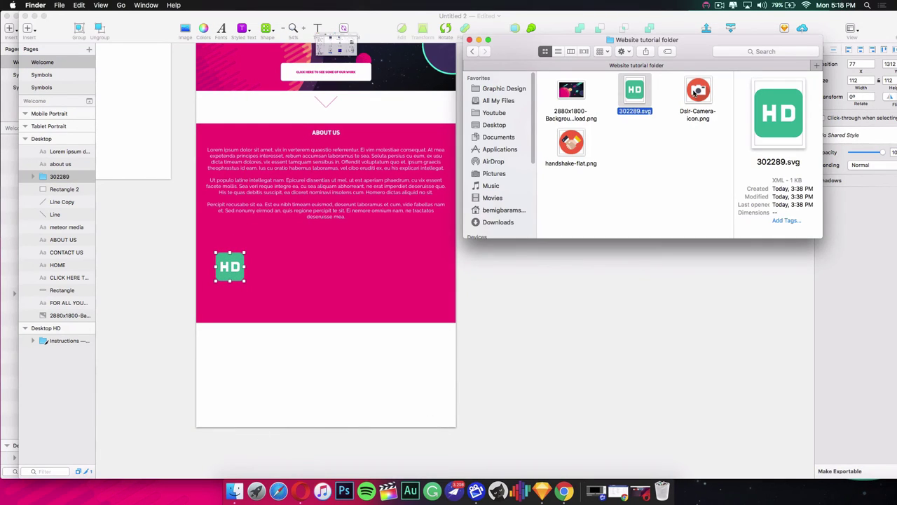
pyautogui.moveTo(698, 92); pyautogui.dragTo(347, 242)
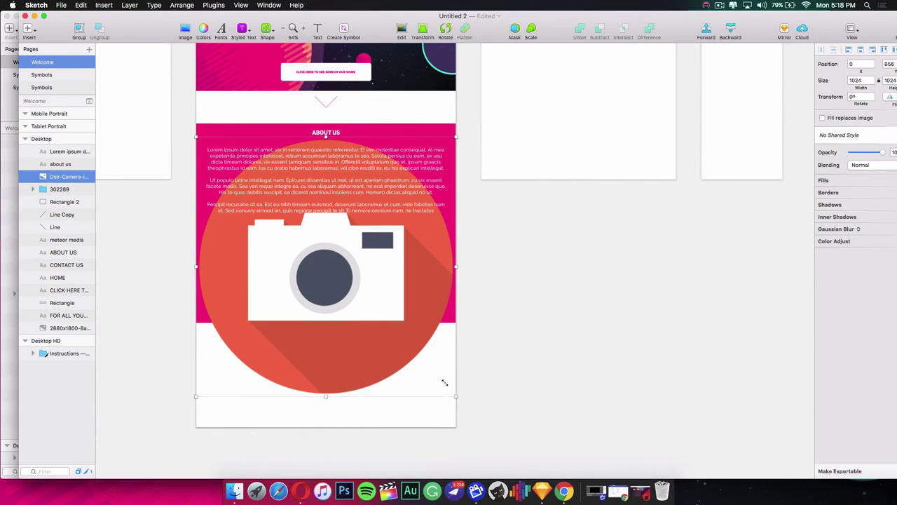
pyautogui.moveTo(445, 382); pyautogui.dragTo(326, 270)
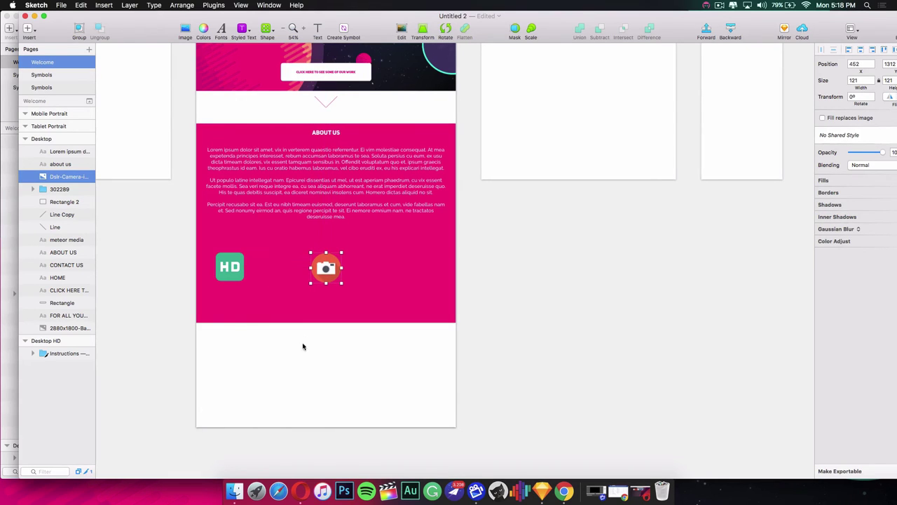
# Place handshake-flat.png from the Website tutorial folder beside the camera icon, about 133 × 133 px at X 806, Y 1291
pyautogui.click(234, 491)
pyautogui.click(571, 144)
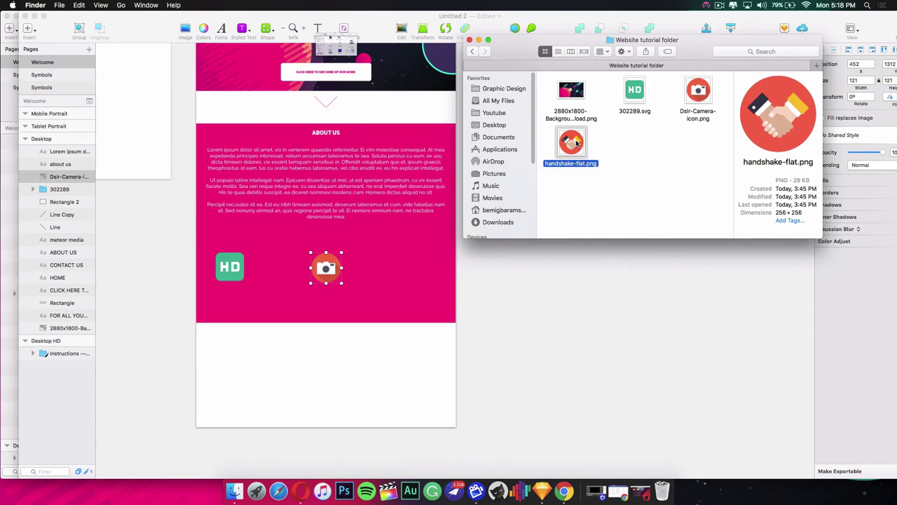
pyautogui.moveTo(572, 144)
pyautogui.mouseDown()
pyautogui.moveTo(374, 260)
pyautogui.moveTo(433, 262)
pyautogui.moveTo(408, 244)
pyautogui.moveTo(419, 261)
pyautogui.mouseUp()
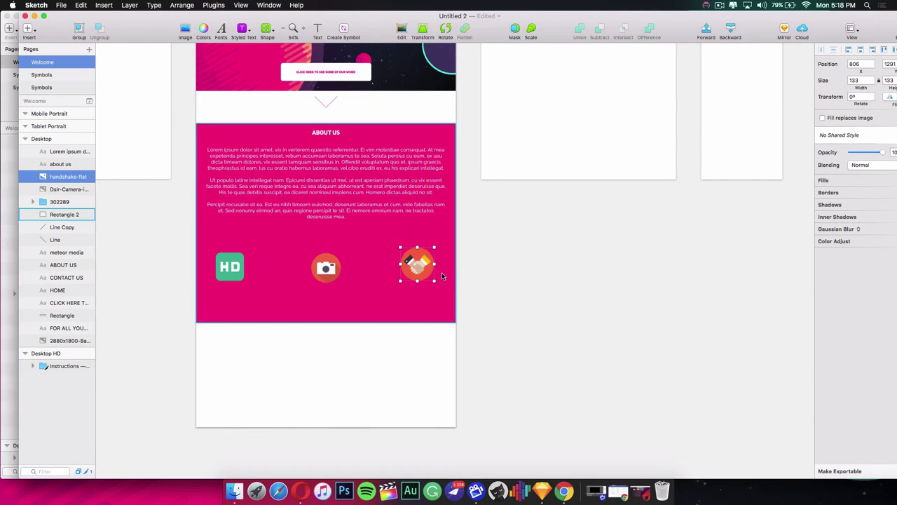
pyautogui.click(526, 293)
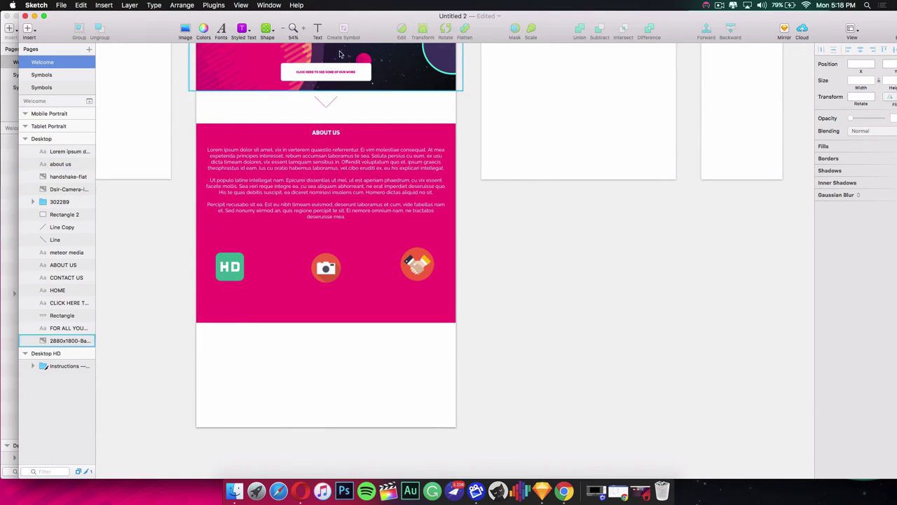
# Add a text layer reading "HIGH DEFINITION PICTURES AND PHOTOS!" below the icon row in the pink section
pyautogui.click(317, 32)
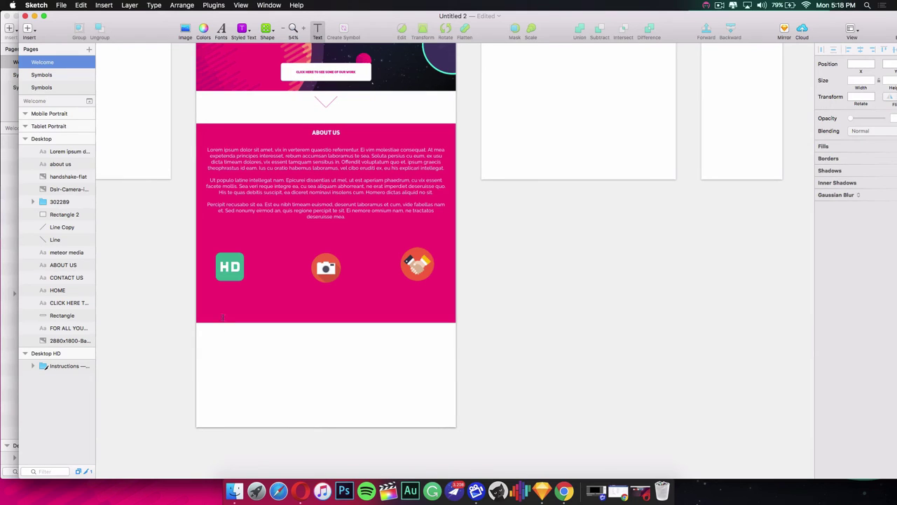
pyautogui.moveTo(210, 291); pyautogui.dragTo(424, 315)
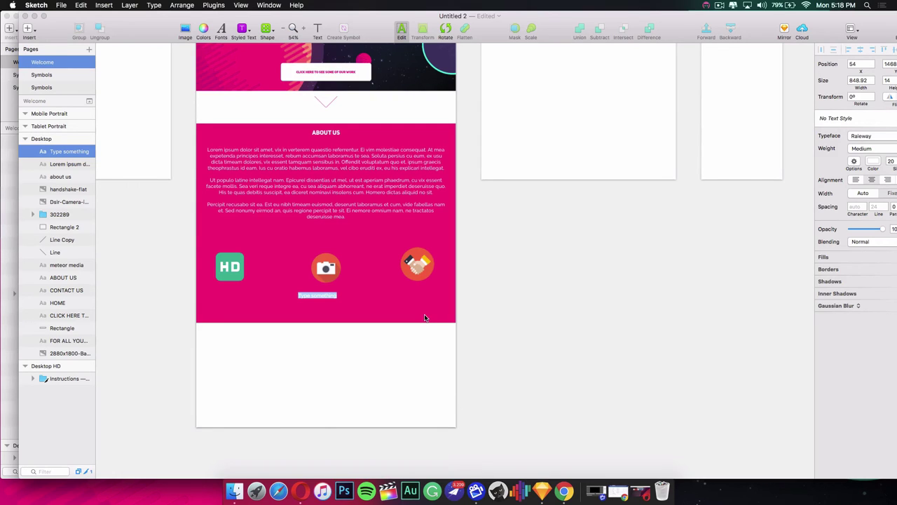
pyautogui.write('H')
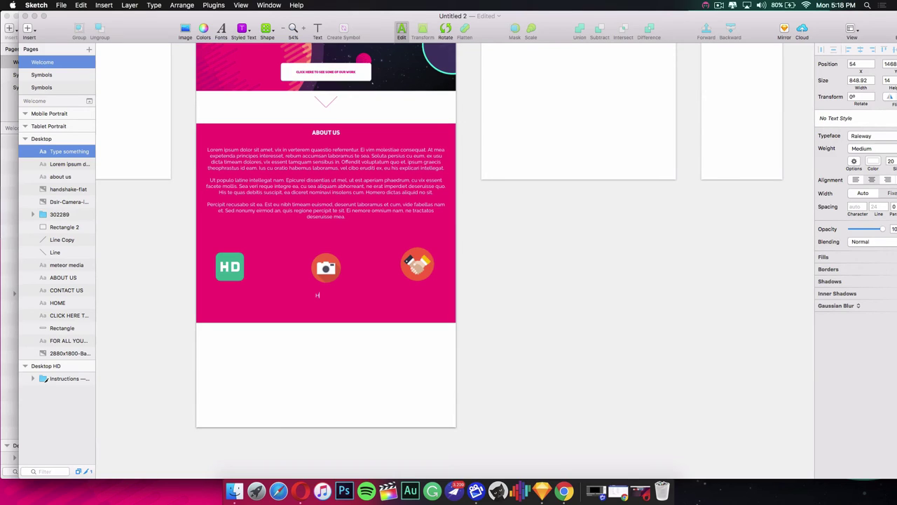
pyautogui.write('IGH DEFINITION PICTURES AND PHOTOS')
# Set the "HIGH DEFINITION PICTURES AND PHOTOS!" caption to Bold weight and font size 18
pyautogui.press('super+a')
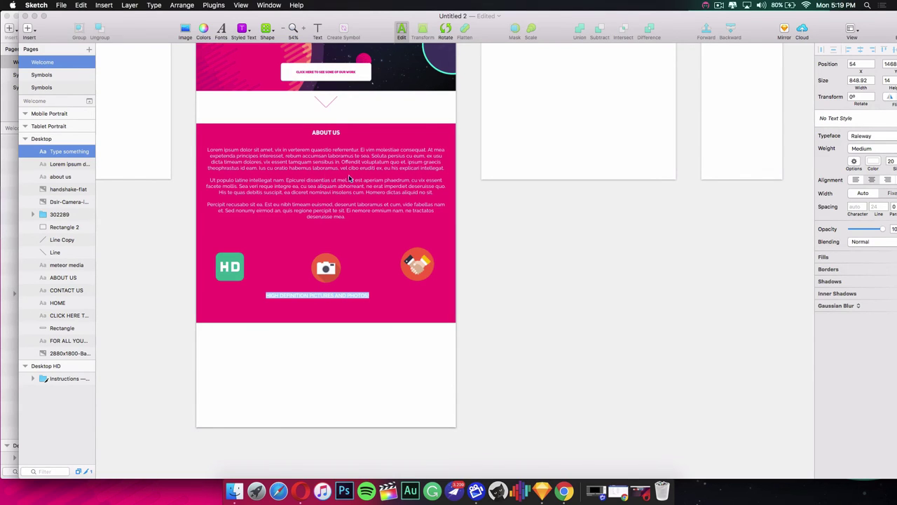
pyautogui.doubleClick(757, 20)
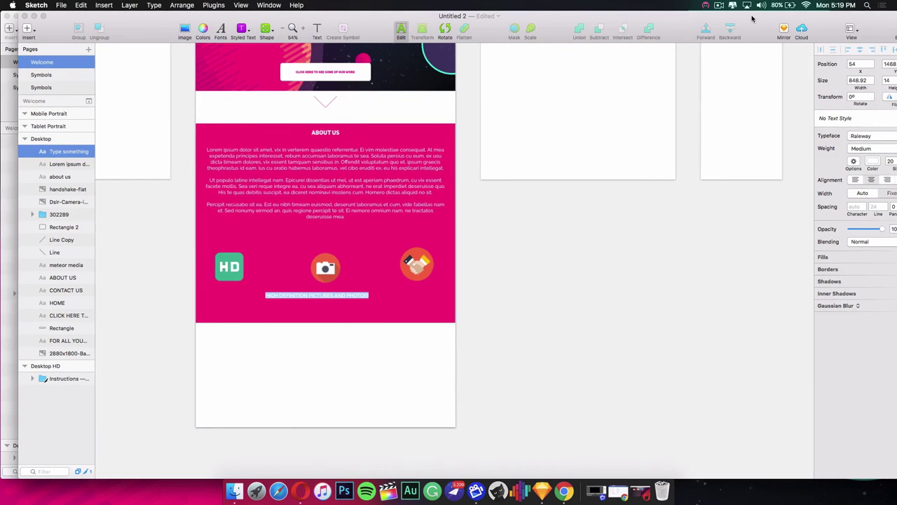
pyautogui.click(835, 149)
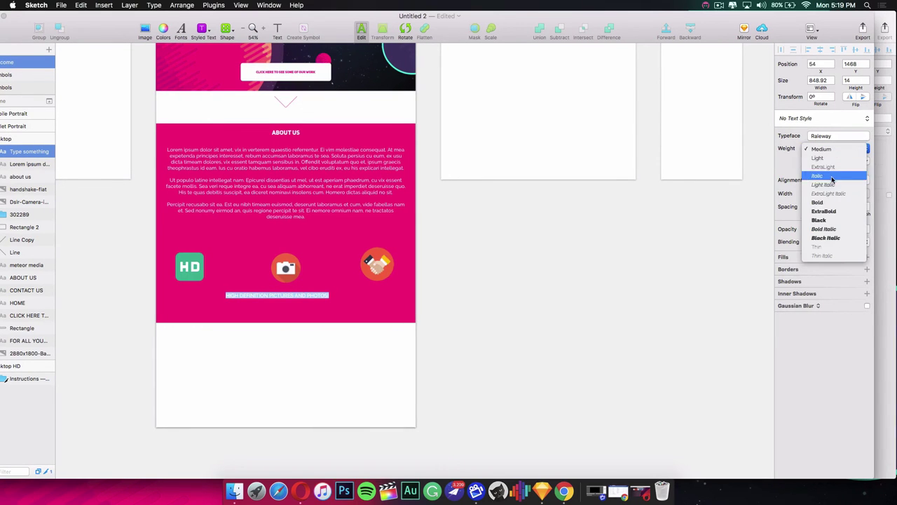
pyautogui.click(832, 203)
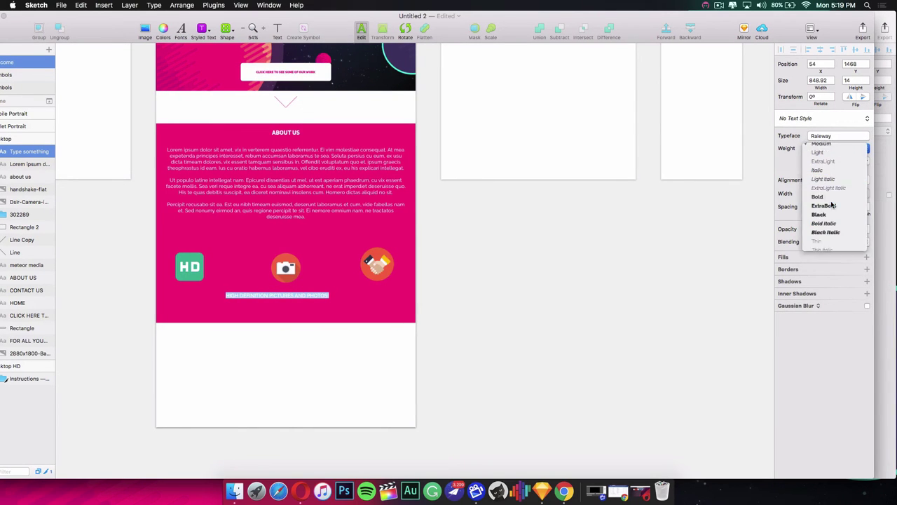
pyautogui.tripleClick(292, 297)
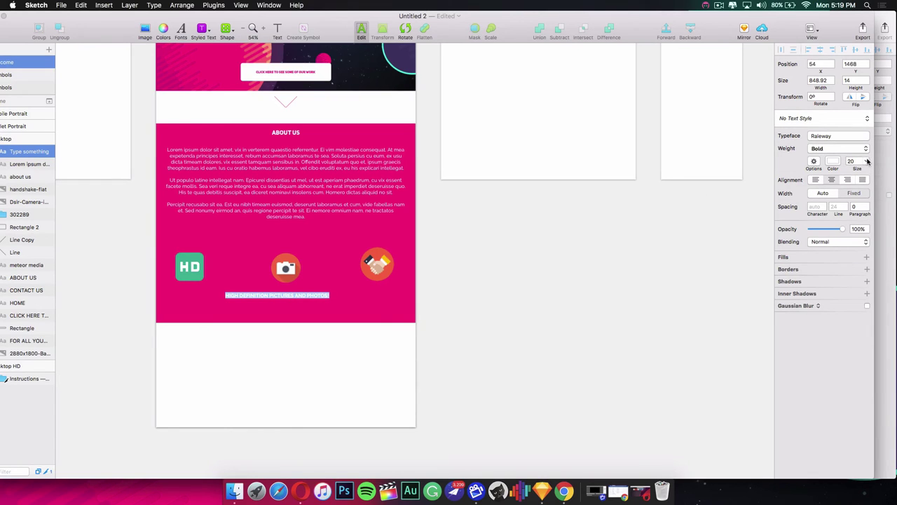
pyautogui.click(867, 160)
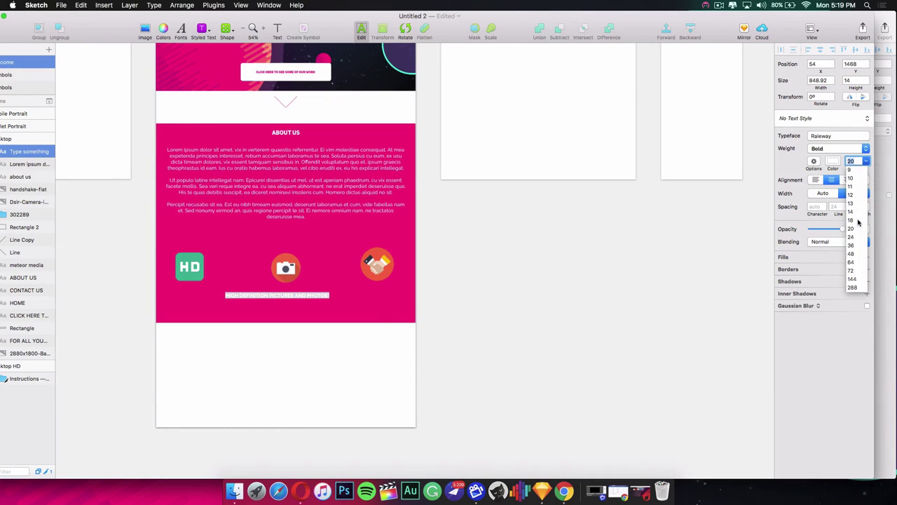
pyautogui.click(855, 220)
# Break the caption onto a second line before "AND PHOTOS!" and finish editing the text
pyautogui.click(294, 295)
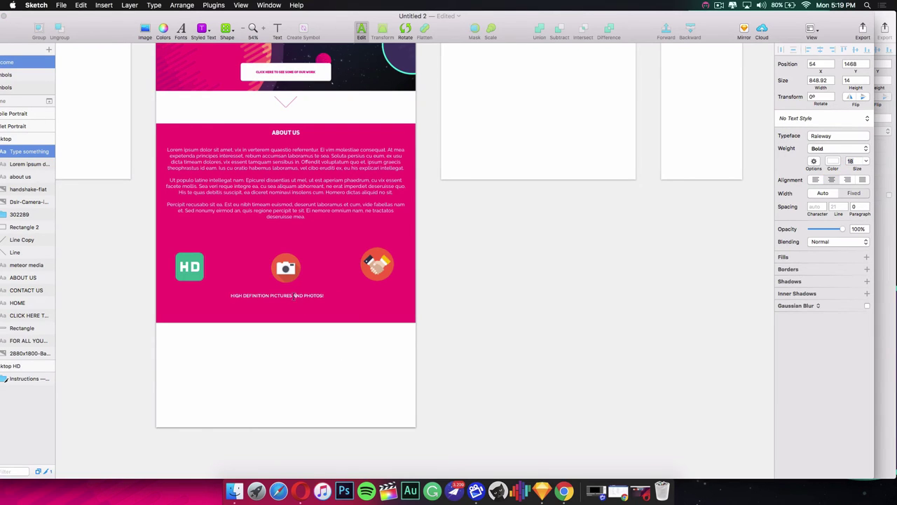
pyautogui.press('Return')
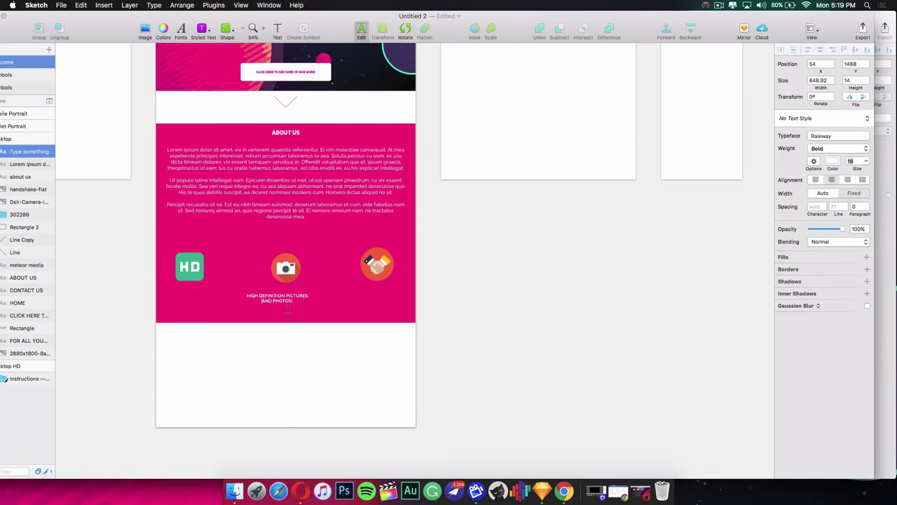
pyautogui.moveTo(292, 300); pyautogui.dragTo(245, 295)
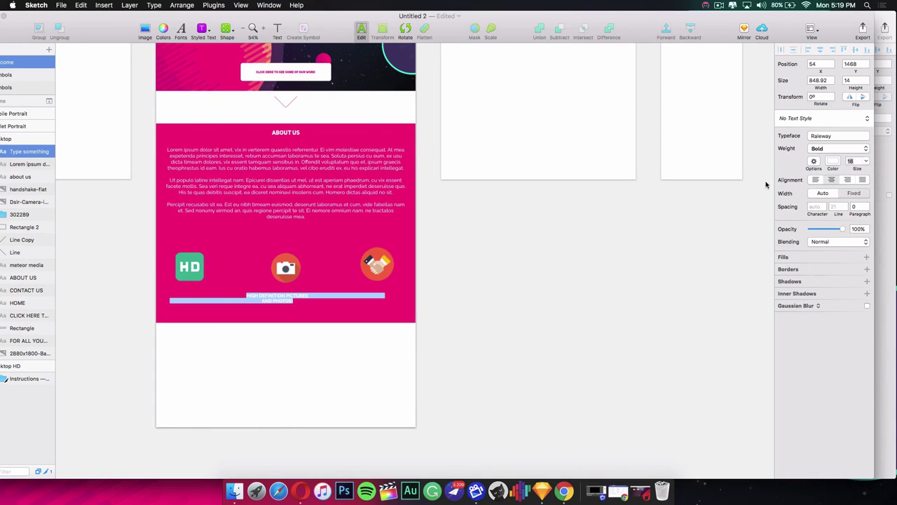
pyautogui.press('Escape')
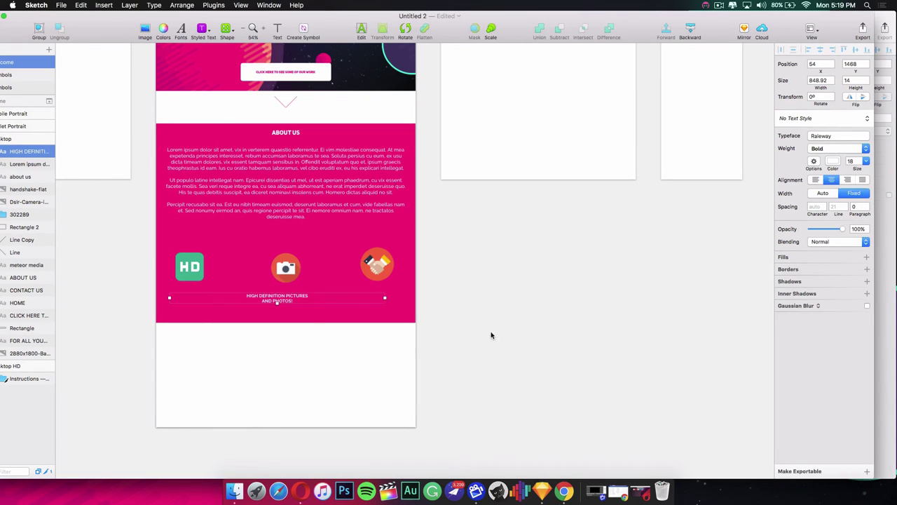
# Center the caption under the HD icon at X -142, Y 1455 and narrow its text box to about 550 px
pyautogui.moveTo(291, 297); pyautogui.dragTo(201, 295)
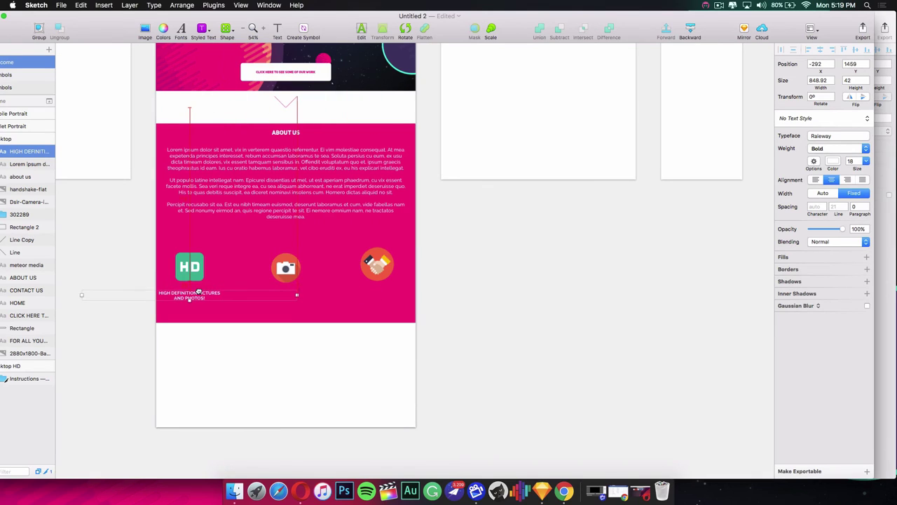
pyautogui.moveTo(298, 295); pyautogui.dragTo(217, 296)
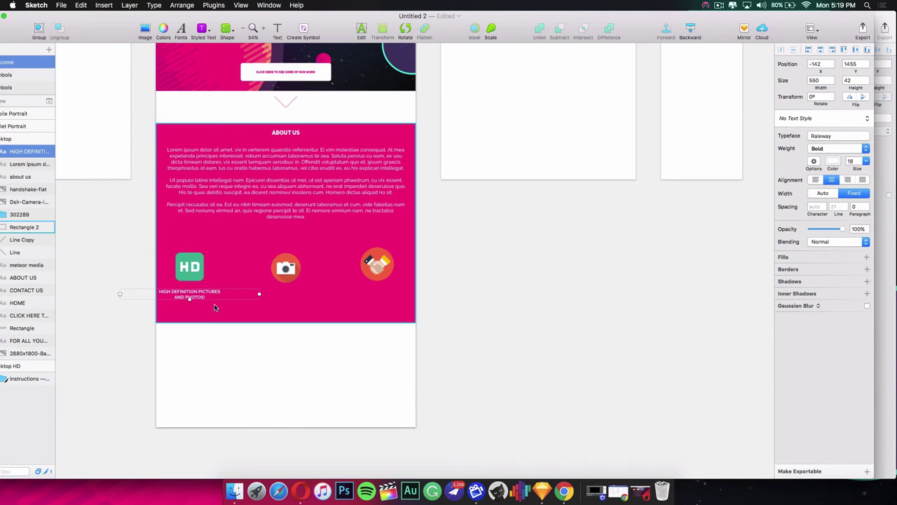
pyautogui.click(211, 343)
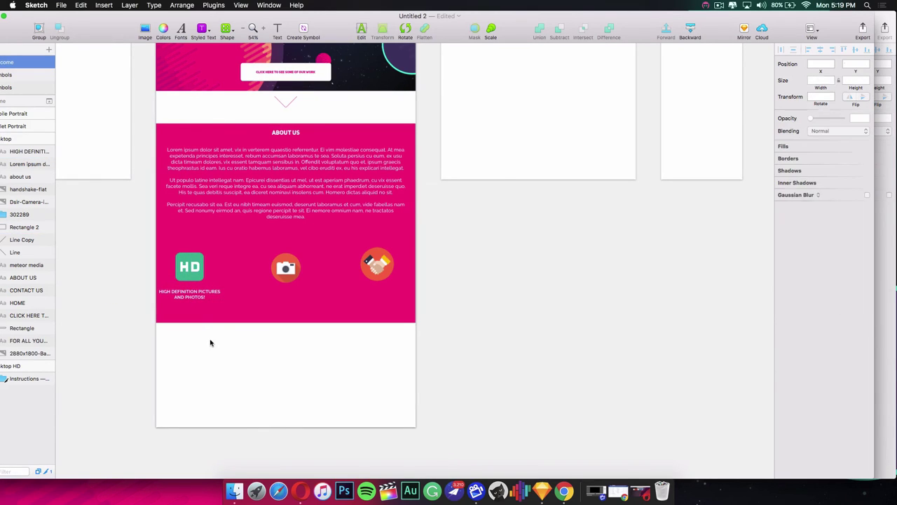
# Duplicate the two-line caption and center the copies under the camera and handshake icons
pyautogui.click(201, 300)
pyautogui.click(208, 293)
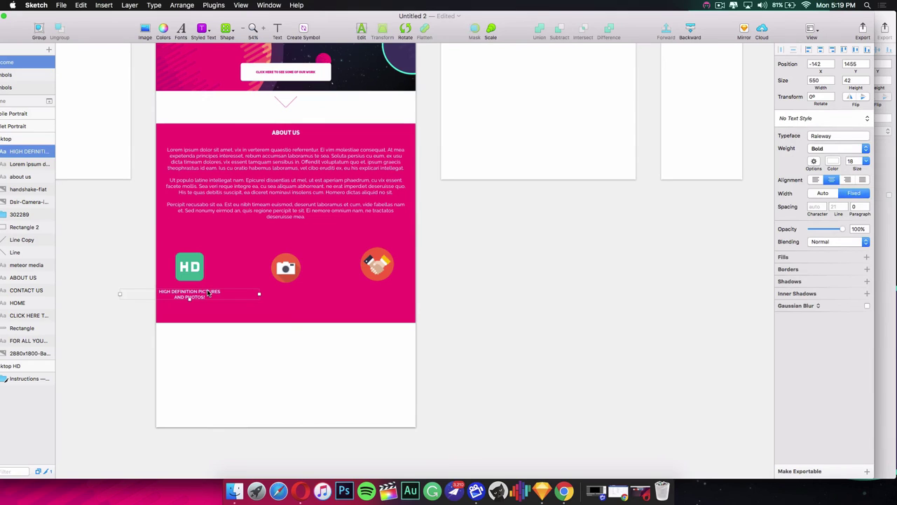
pyautogui.keyDown('alt'); pyautogui.moveTo(208, 293); pyautogui.dragTo(306, 290); pyautogui.keyUp('alt')
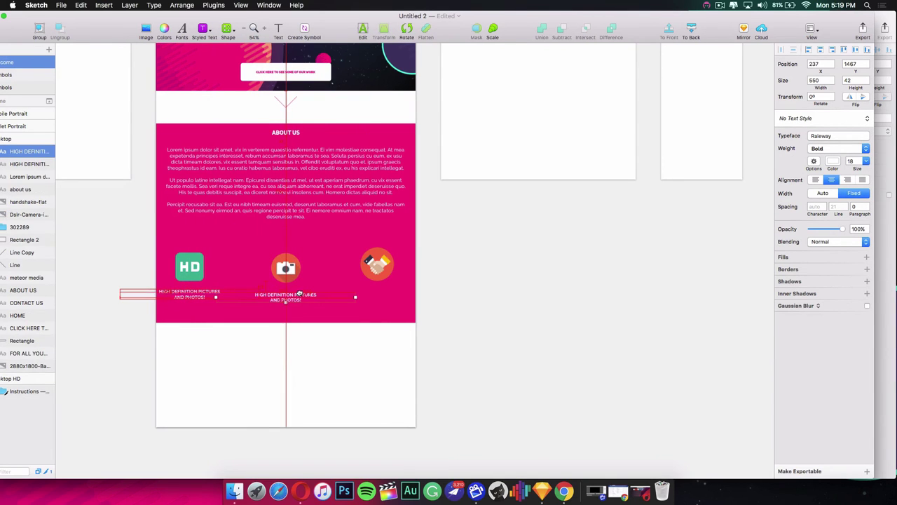
pyautogui.click(545, 316)
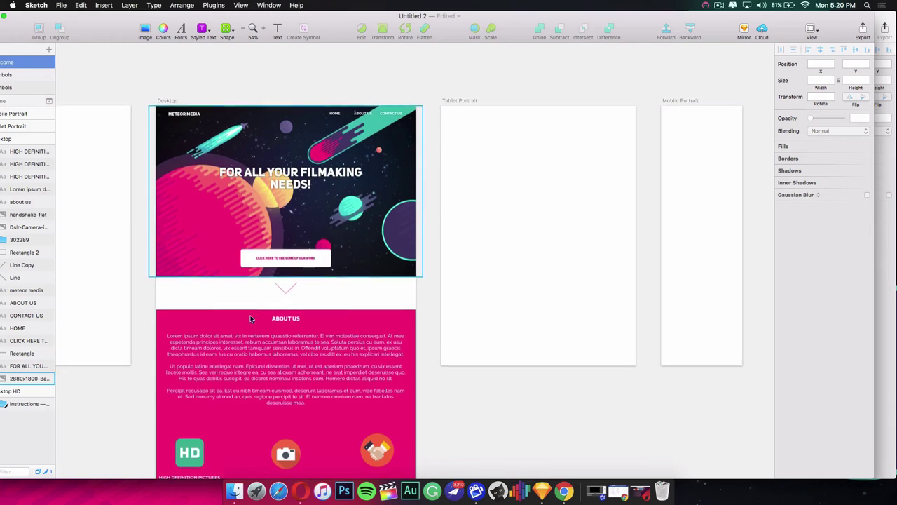
# Draw a 1024 × 411 px rectangle over the blank area below the pink section and remove its border
pyautogui.scroll(-5, 281, 347)
pyautogui.scroll(-8, 281, 351)
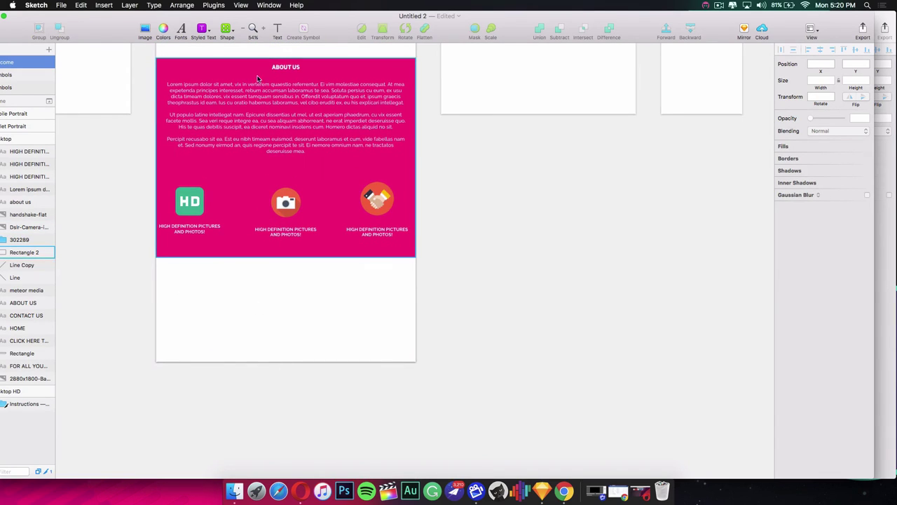
pyautogui.click(230, 29)
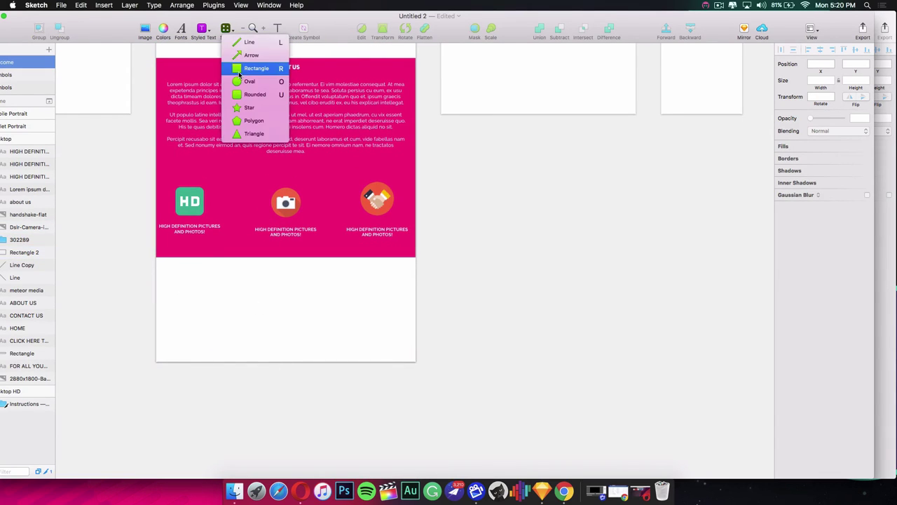
pyautogui.click(239, 74)
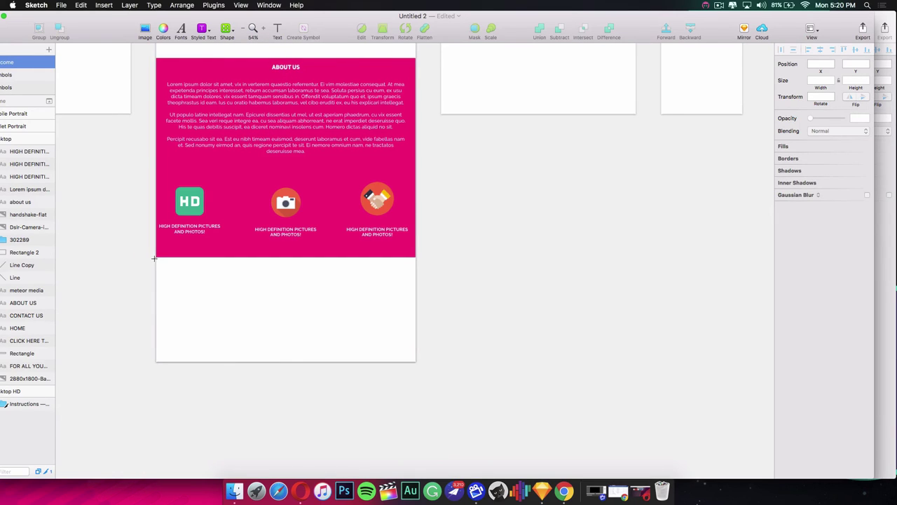
pyautogui.moveTo(154, 257); pyautogui.dragTo(416, 363)
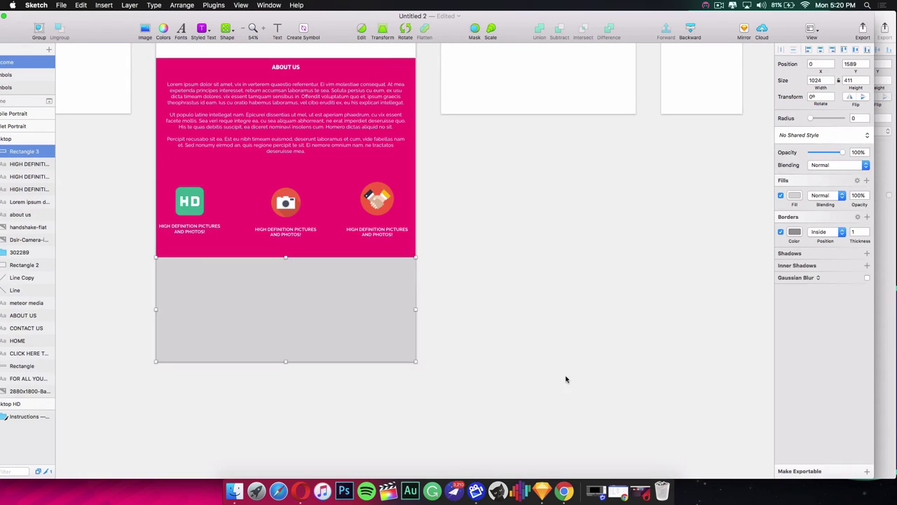
pyautogui.click(782, 233)
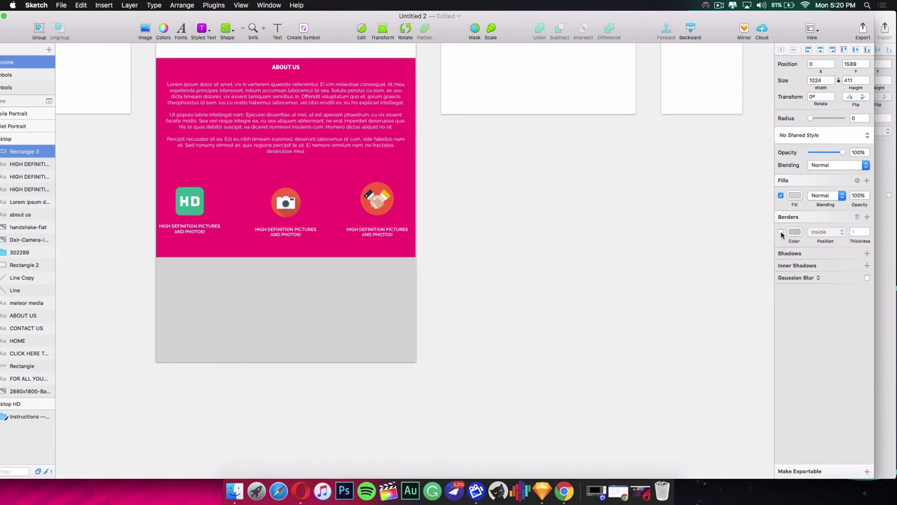
# Set the fill of the rectangle below the pink section to light grey EEEEEE
pyautogui.click(794, 196)
pyautogui.moveTo(796, 245); pyautogui.dragTo(776, 230)
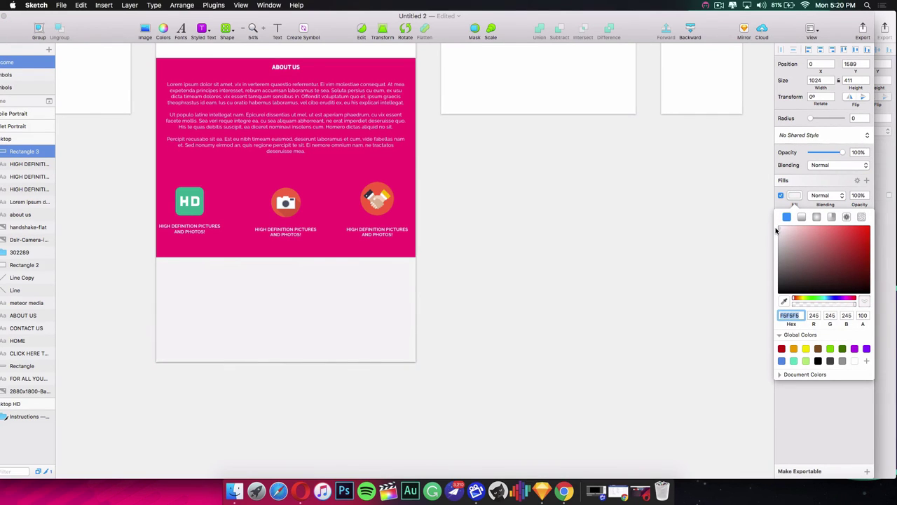
pyautogui.moveTo(776, 230); pyautogui.dragTo(776, 233)
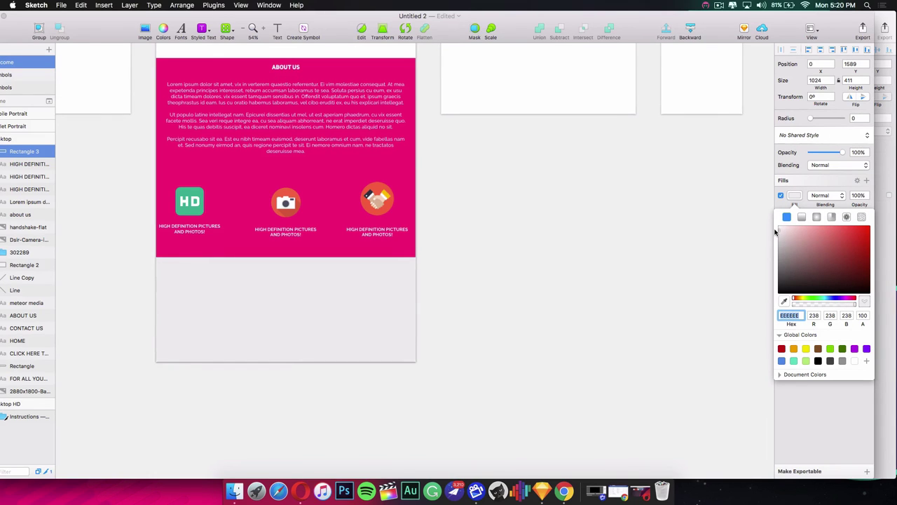
pyautogui.click(539, 251)
# Add a "CONTACT US" text heading near the upper edge of the grey section, at about X 351, Y 1630
pyautogui.scroll(4, 503, 278)
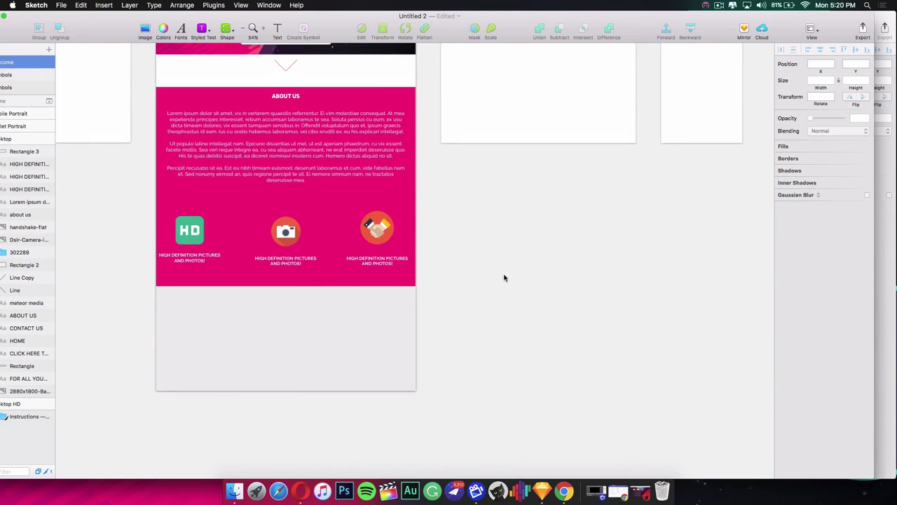
pyautogui.scroll(-5, 504, 278)
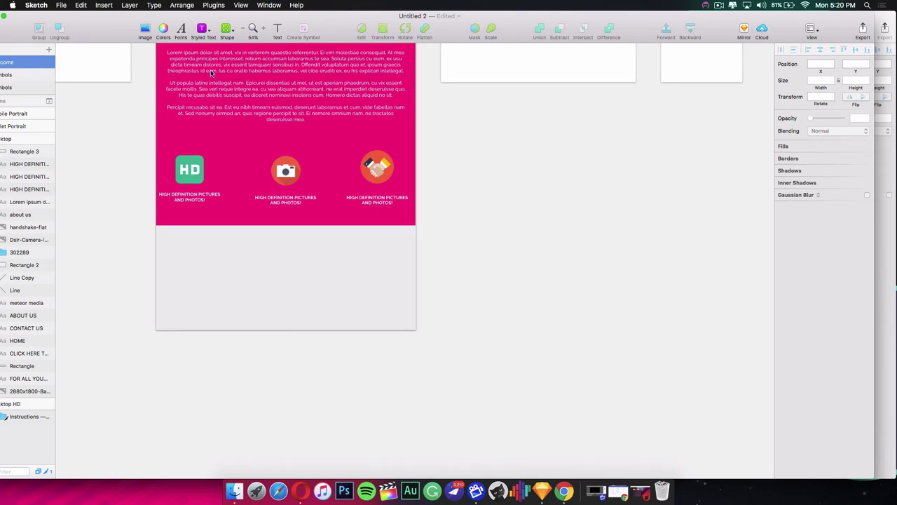
pyautogui.click(279, 27)
pyautogui.moveTo(244, 235); pyautogui.dragTo(367, 266)
pyautogui.write('Our')
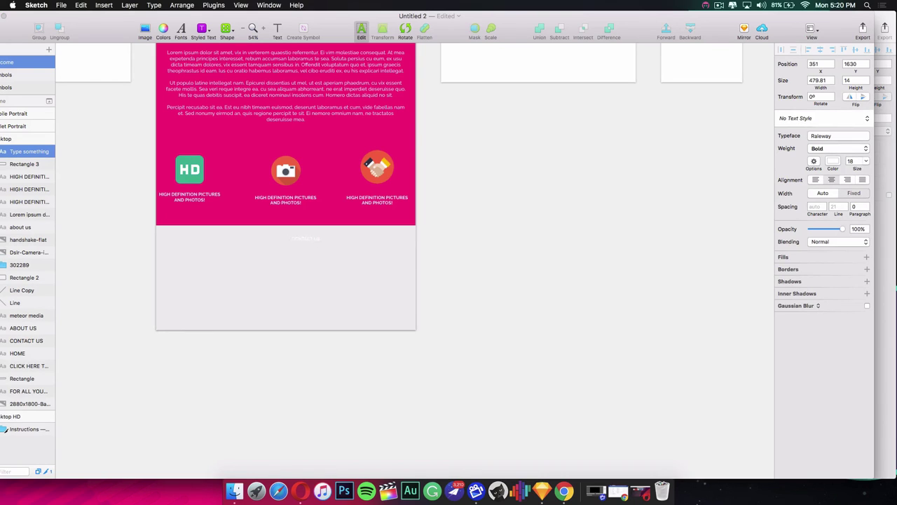
# Set the text color of the "CONTACT US" heading in the grey section to FF0000
pyautogui.tripleClick(306, 239)
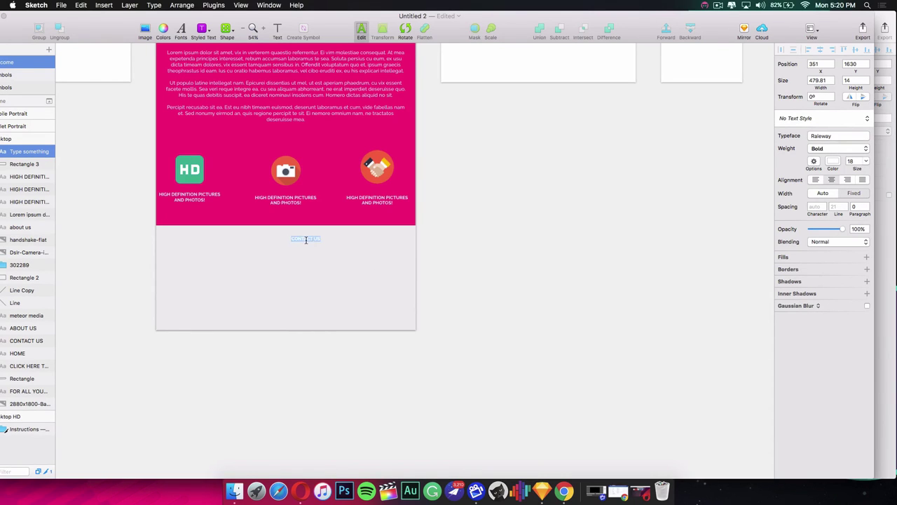
pyautogui.click(832, 161)
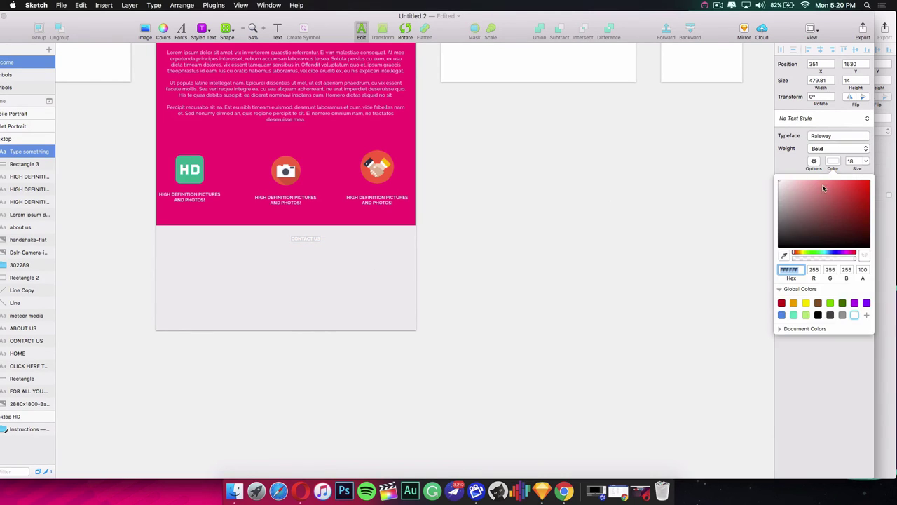
pyautogui.write('FF0000')
pyautogui.press('Return')
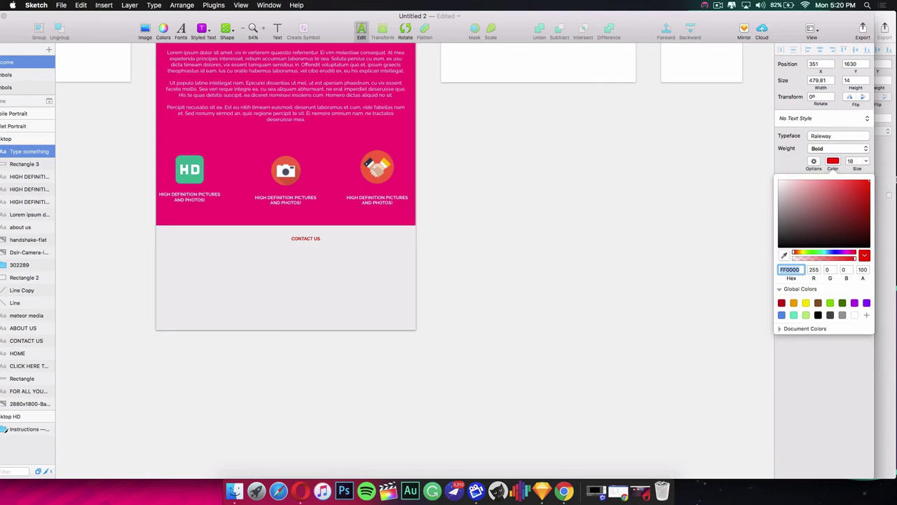
# Recolor the "CONTACT US" heading in the grey section with the pink sampled from the About Us section background
pyautogui.moveTo(796, 255); pyautogui.dragTo(819, 255)
pyautogui.click(784, 256)
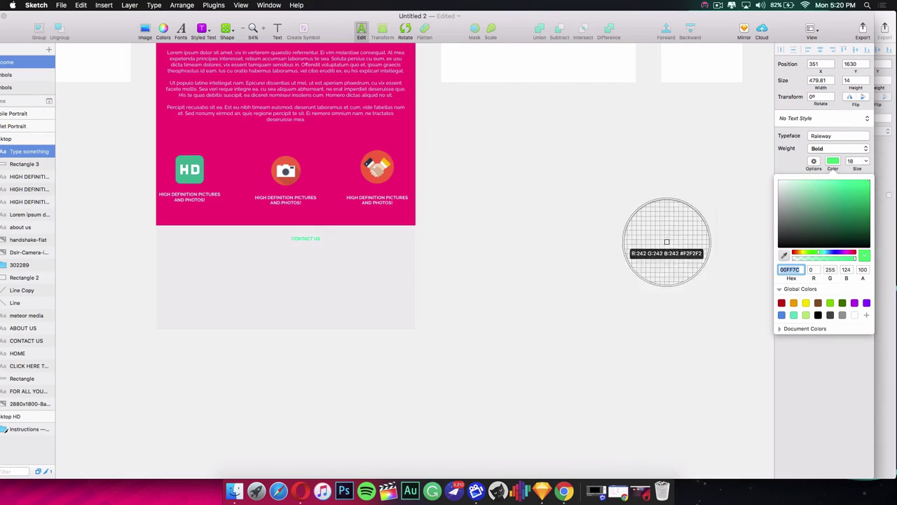
pyautogui.click(335, 149)
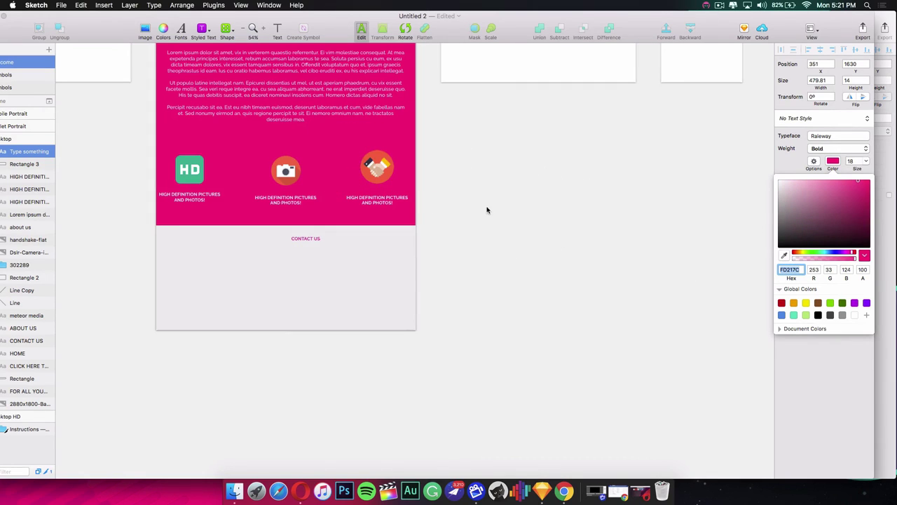
pyautogui.doubleClick(308, 238)
pyautogui.press('Escape')
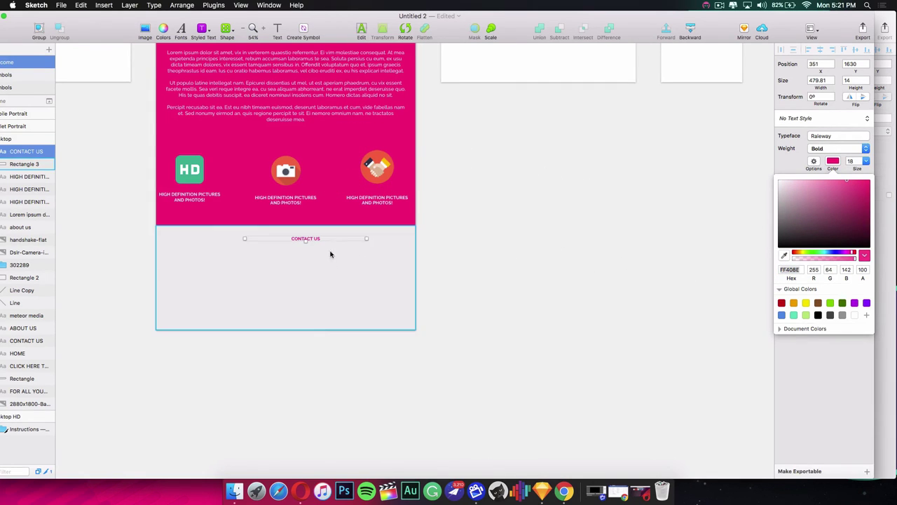
# Center the "CONTACT US" heading horizontally in the grey section, at X 272, Y 1630
pyautogui.moveTo(312, 240); pyautogui.dragTo(296, 237)
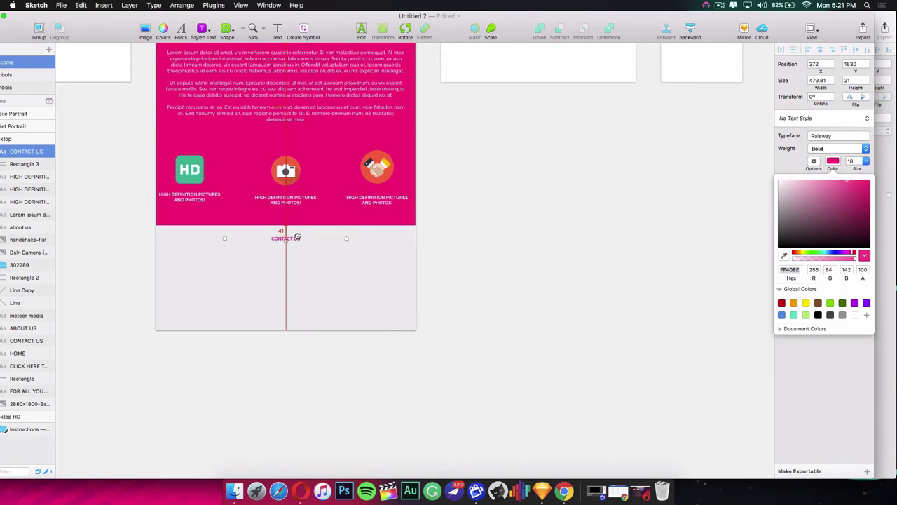
pyautogui.click(453, 257)
pyautogui.scroll(4, 527, 378)
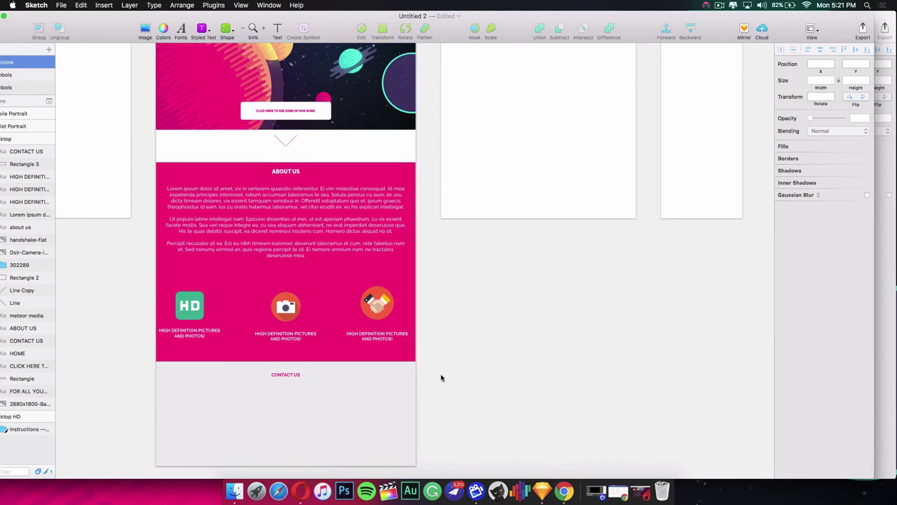
# Set the font size of the "CONTACT US" heading in the grey section to 24
pyautogui.click(286, 375)
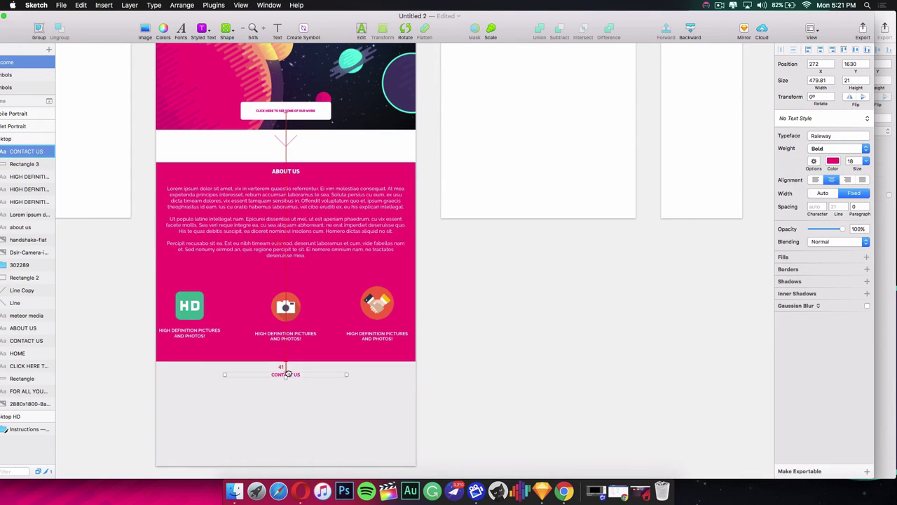
pyautogui.doubleClick(287, 375)
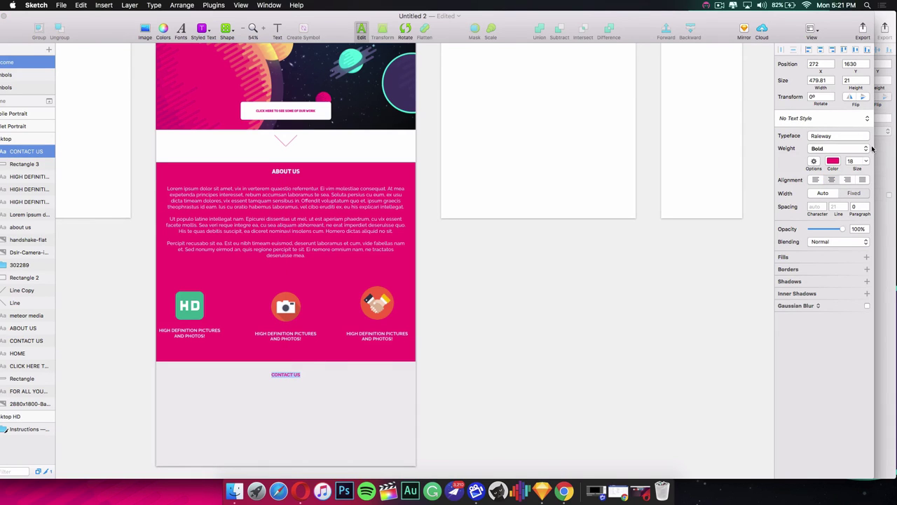
pyautogui.click(867, 162)
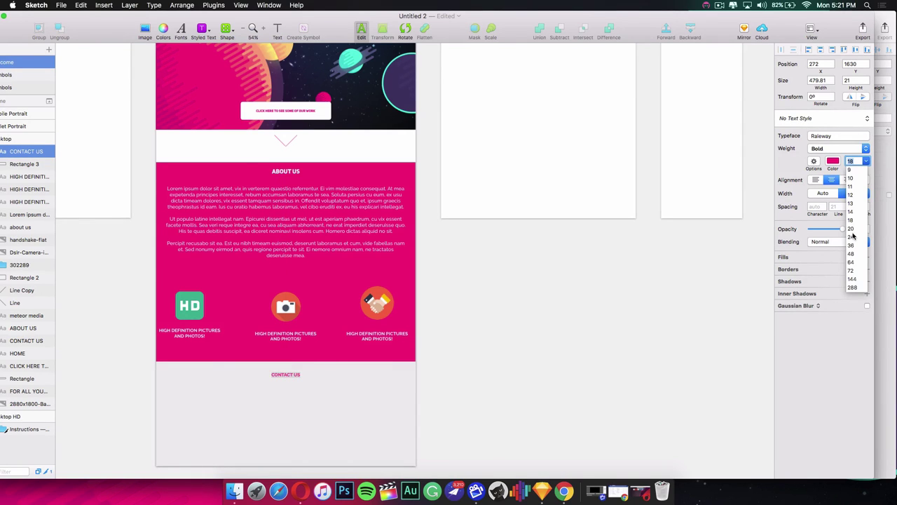
pyautogui.click(852, 236)
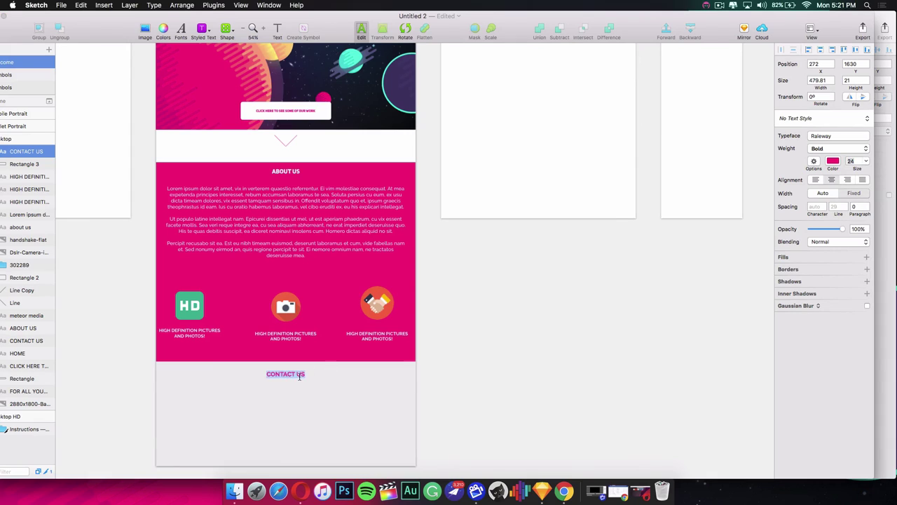
# Try the Black weight on the "CONTACT US" heading and change its typeface to Uni Sans
pyautogui.click(848, 151)
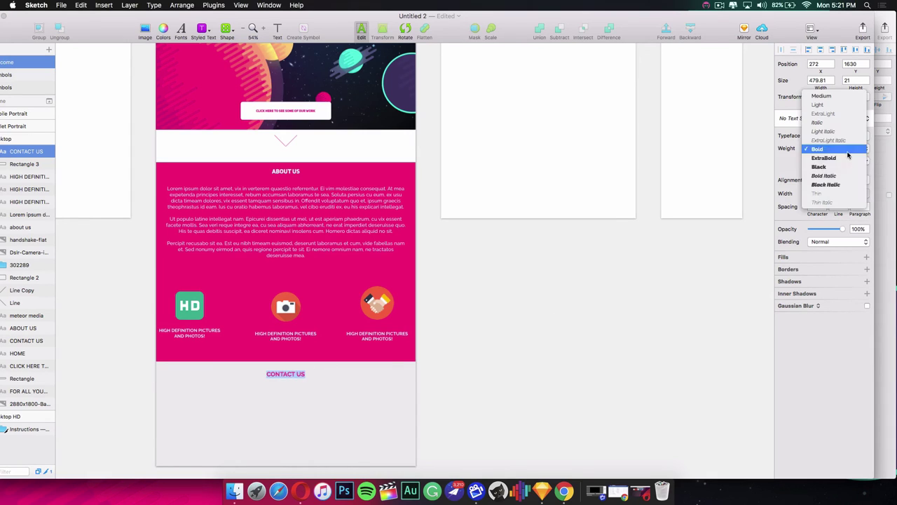
pyautogui.click(841, 167)
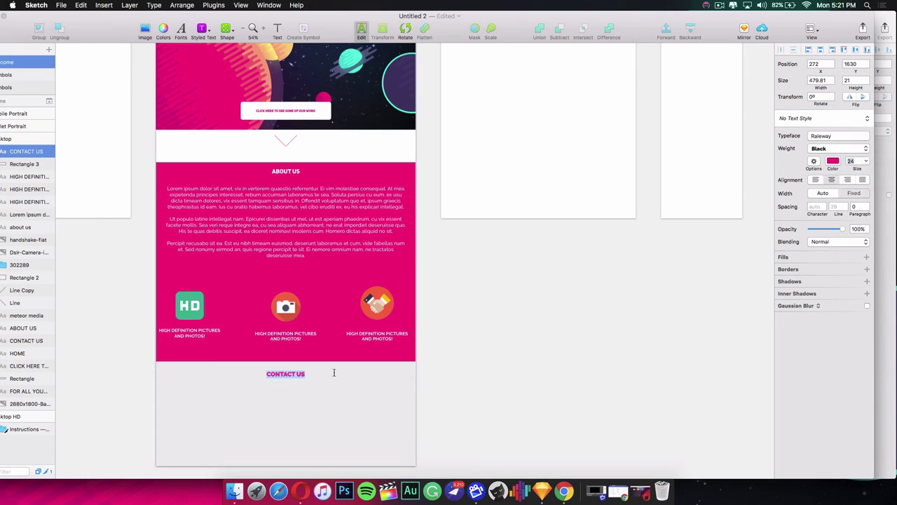
pyautogui.click(841, 138)
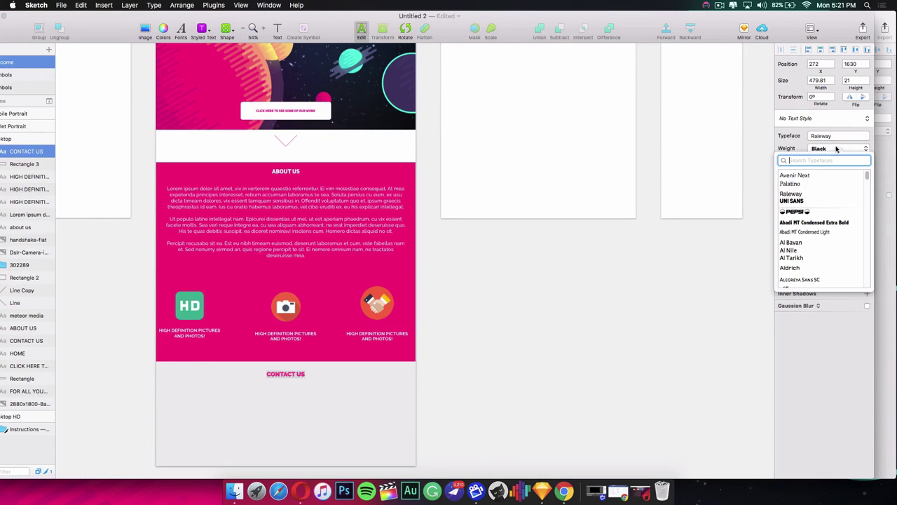
pyautogui.click(817, 201)
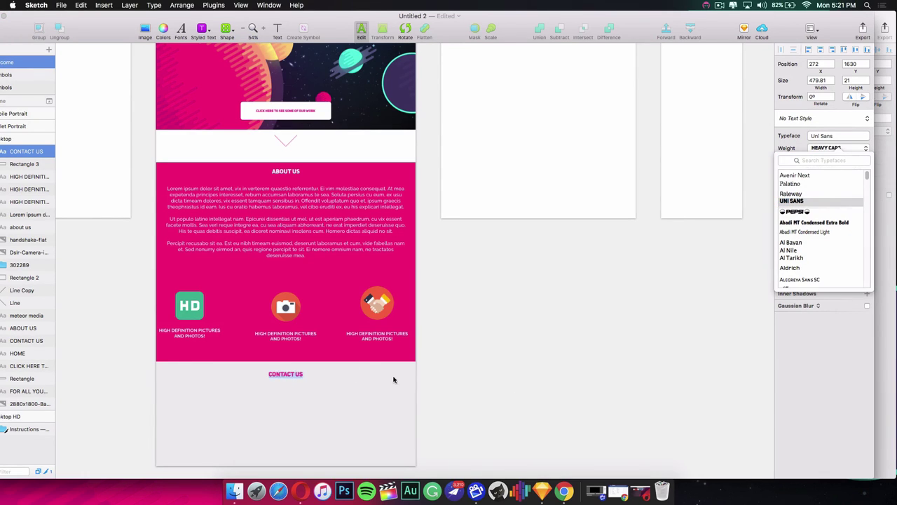
# Add a "Name" text label about 321 px wide below the "CONTACT US" heading, at about X 30, Y 1713
pyautogui.scroll(-5, 475, 346)
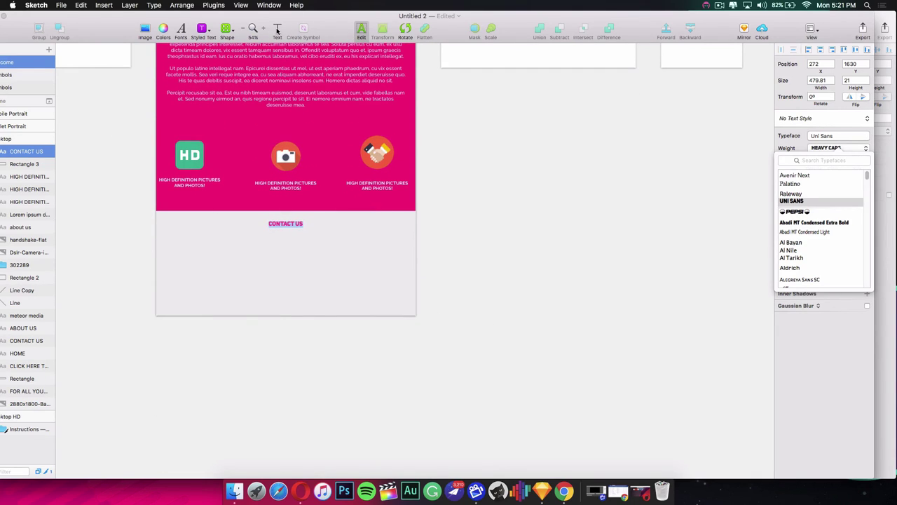
pyautogui.click(277, 29)
pyautogui.moveTo(163, 243); pyautogui.dragTo(246, 252)
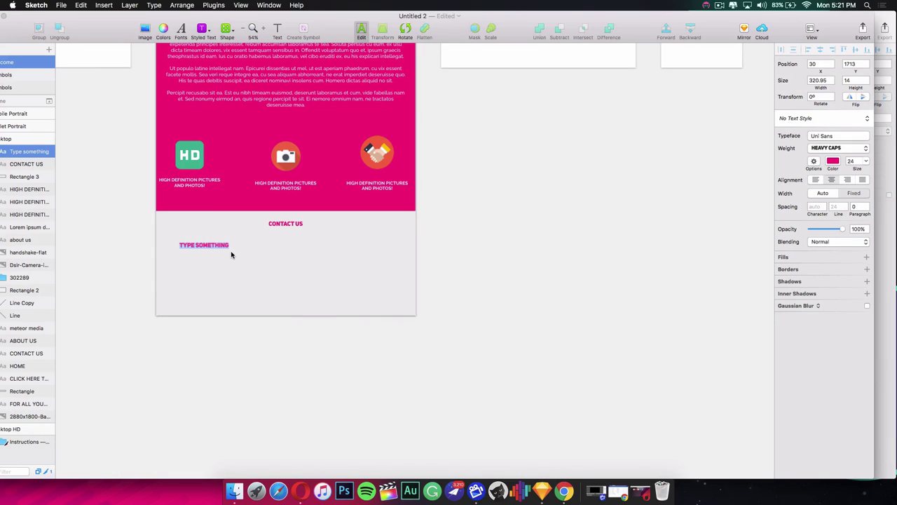
pyautogui.write('NAME')
# Set the "Name" label's typeface to Raleway and its weight to Medium
pyautogui.click(841, 136)
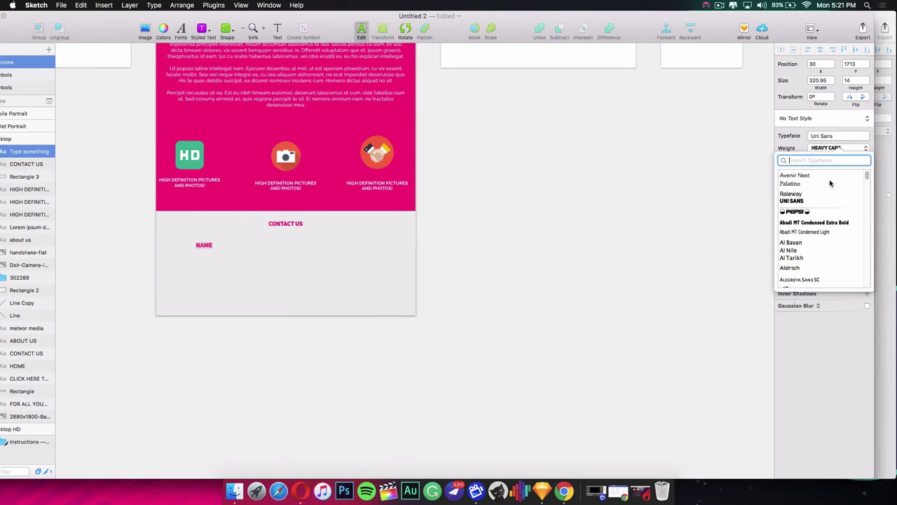
pyautogui.click(830, 195)
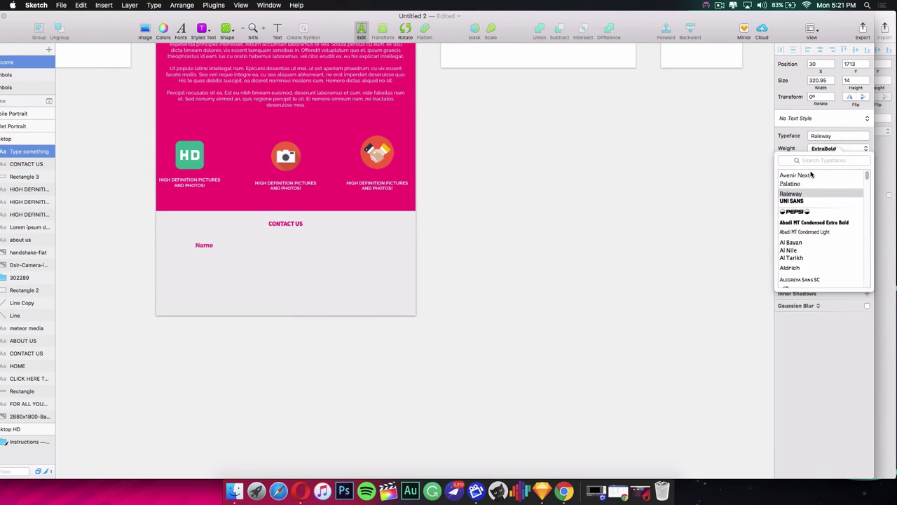
pyautogui.click(737, 140)
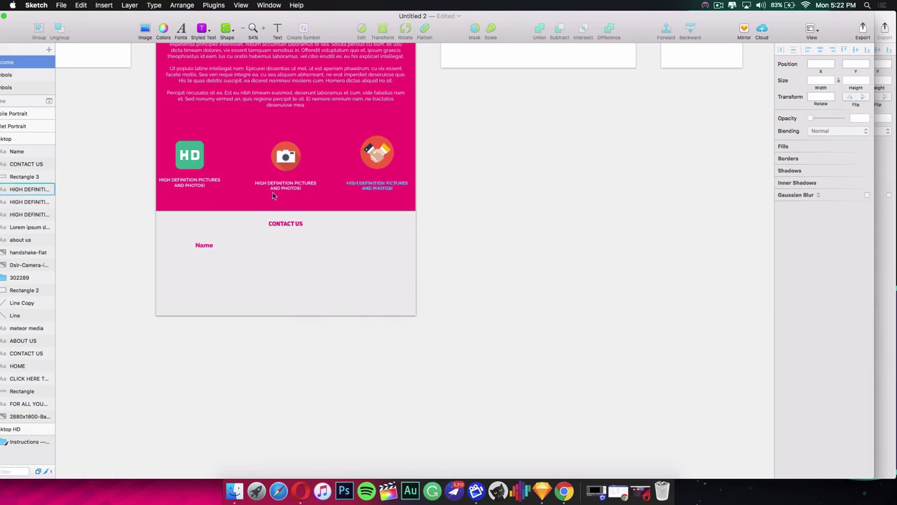
pyautogui.doubleClick(204, 246)
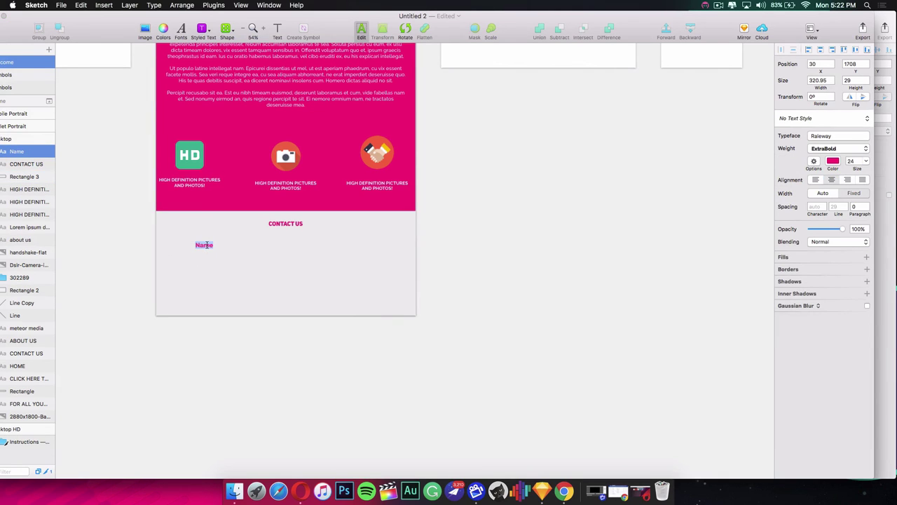
pyautogui.click(836, 149)
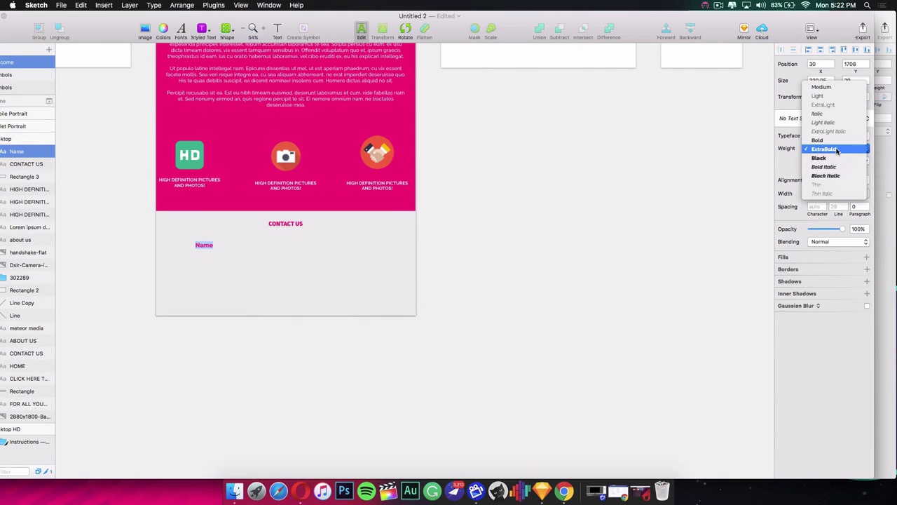
pyautogui.click(827, 86)
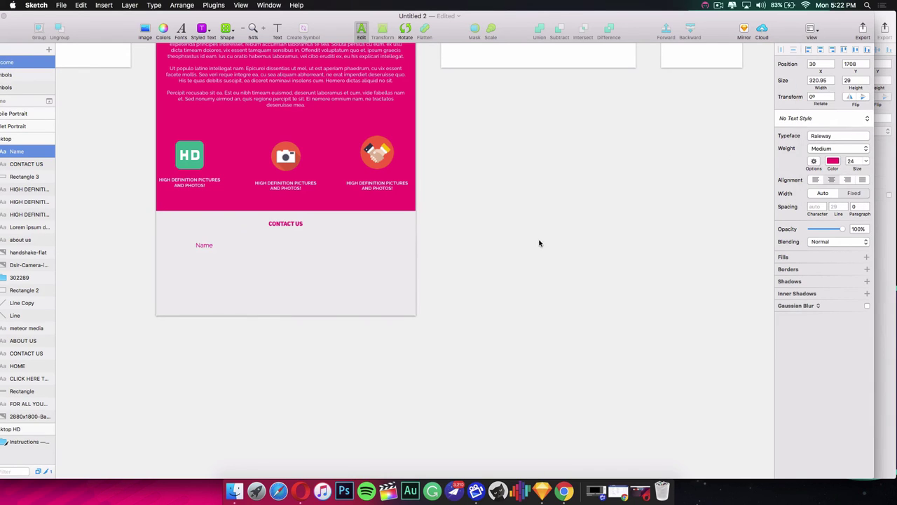
pyautogui.press('Escape')
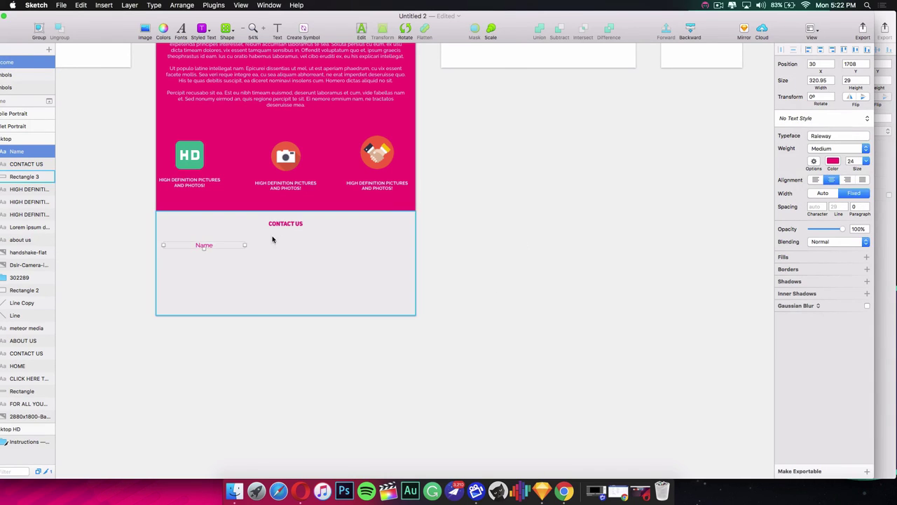
# Place the "Name" label near the grey section's left edge, with two copies beneath it and a third in the right half
pyautogui.moveTo(207, 246); pyautogui.dragTo(321, 242)
pyautogui.press('Escape')
pyautogui.click(438, 262)
pyautogui.click(180, 246)
pyautogui.press('super+d')
pyautogui.click(525, 284)
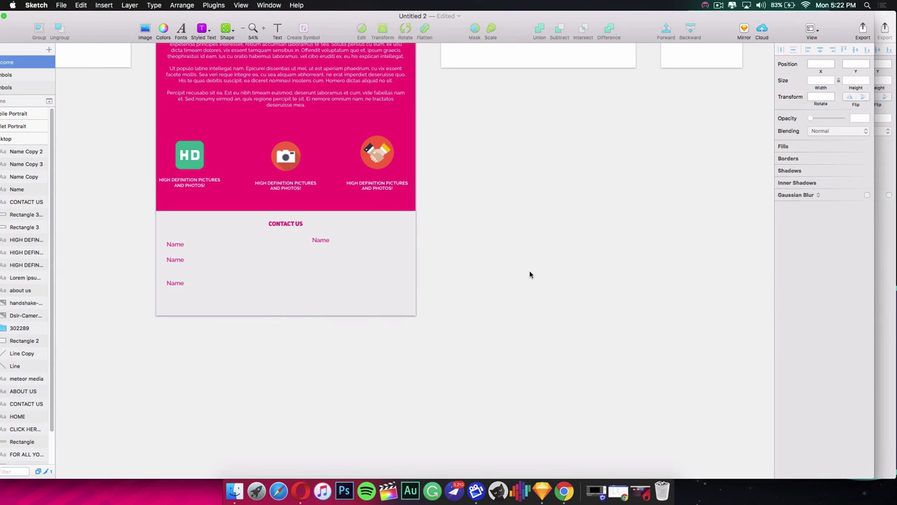
# Change the text of the copied label directly below "Name" to "E-Mail"
pyautogui.click(176, 260)
pyautogui.doubleClick(175, 261)
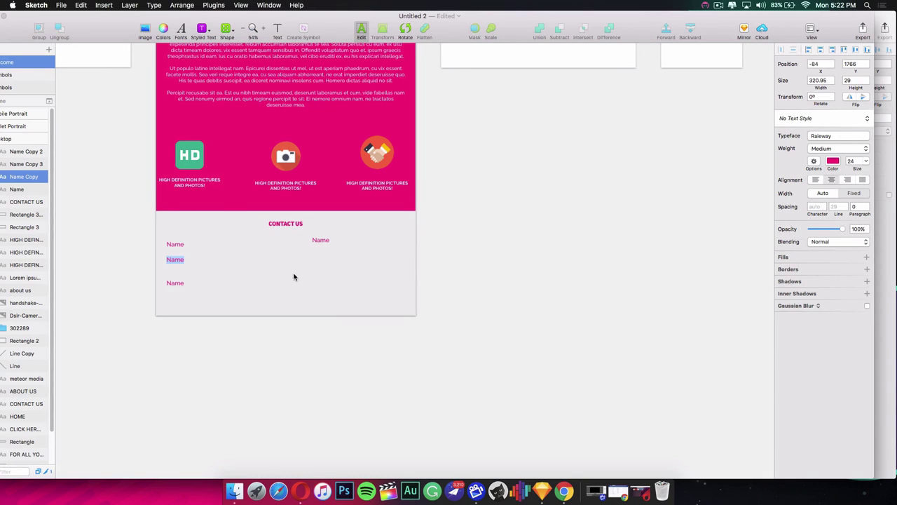
pyautogui.write('E-Mail')
# Change the lowest copied label to "Subject" and the copy in the right half to "Message"
pyautogui.click(176, 283)
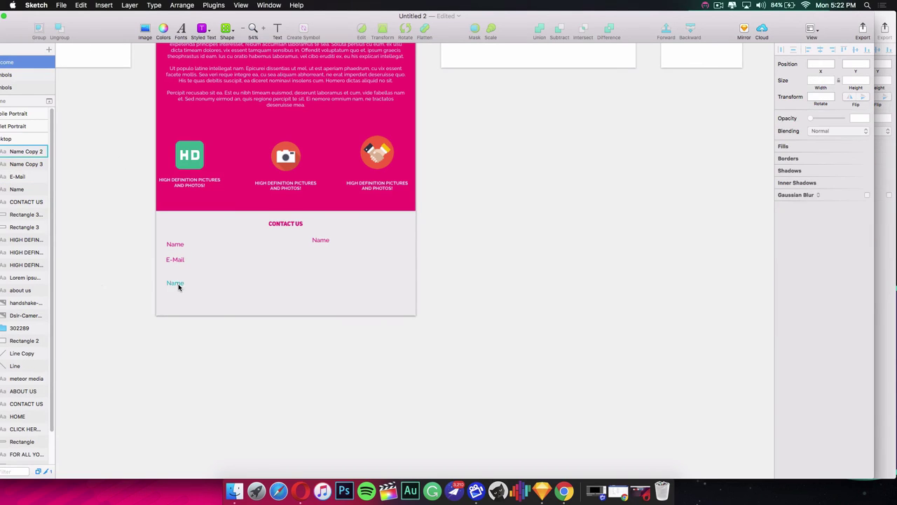
pyautogui.doubleClick(176, 284)
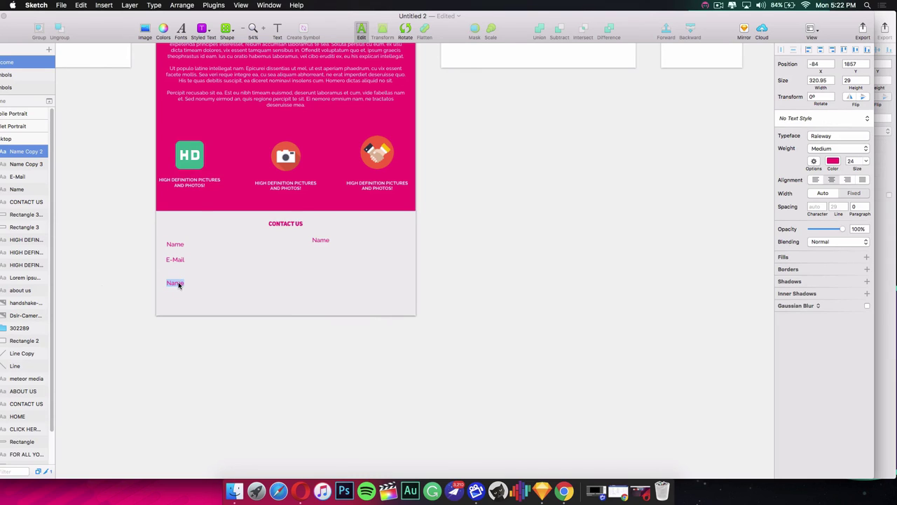
pyautogui.write('Subject')
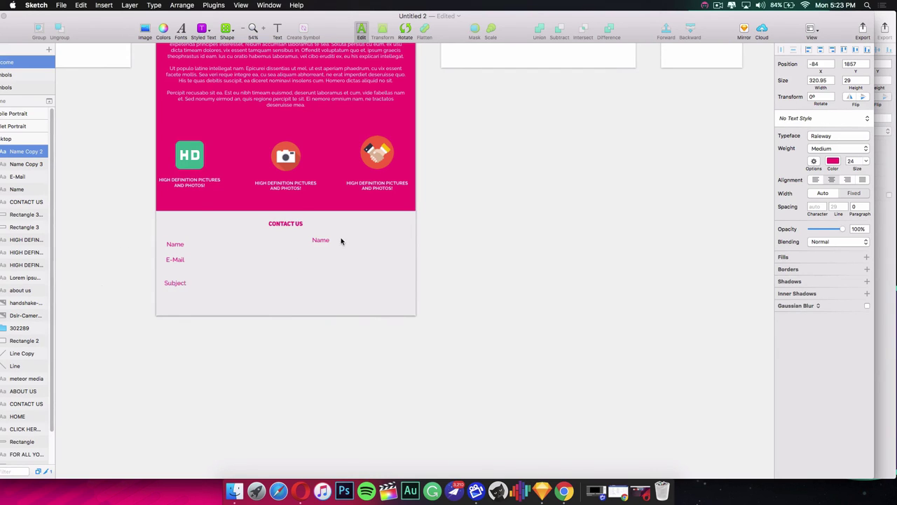
pyautogui.doubleClick(319, 241)
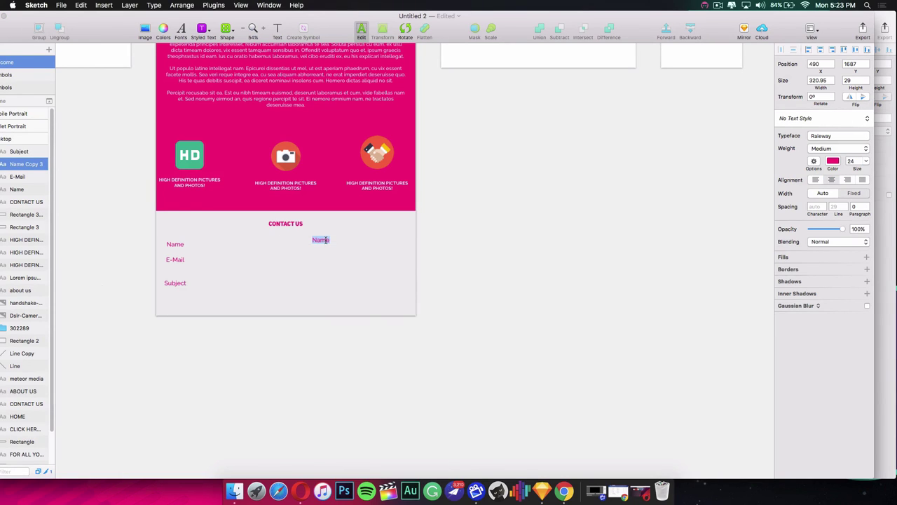
pyautogui.write('Message')
# Draw a rectangle of about 269 × 38 px beside the "Name" label and fill it with white FFFFFF
pyautogui.rightClick(227, 31)
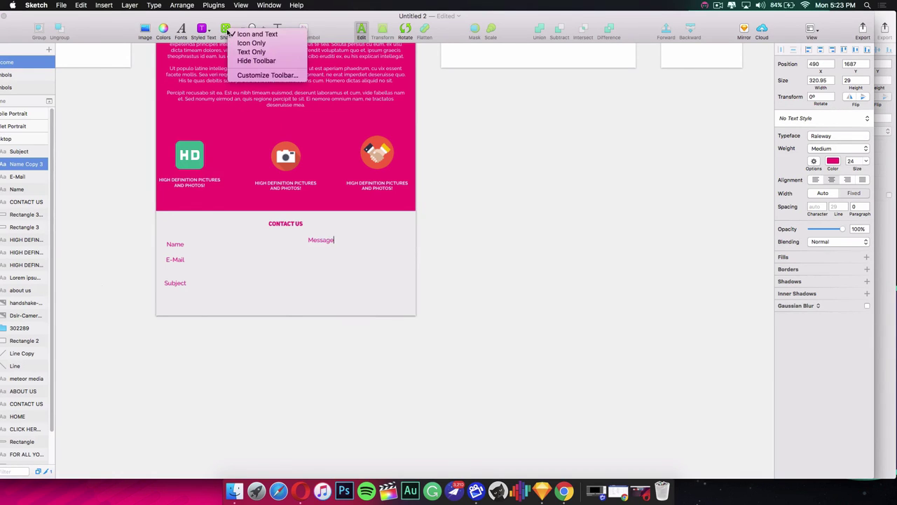
pyautogui.click(224, 31)
pyautogui.click(225, 28)
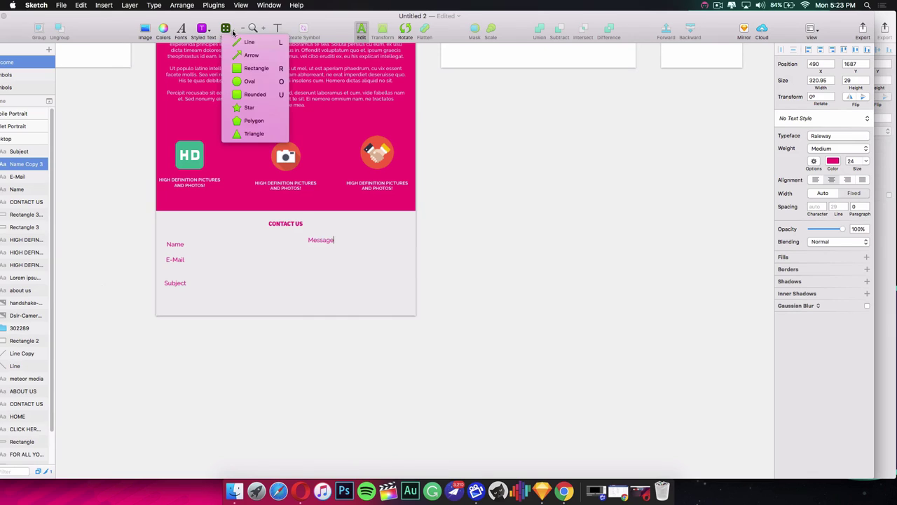
pyautogui.click(245, 70)
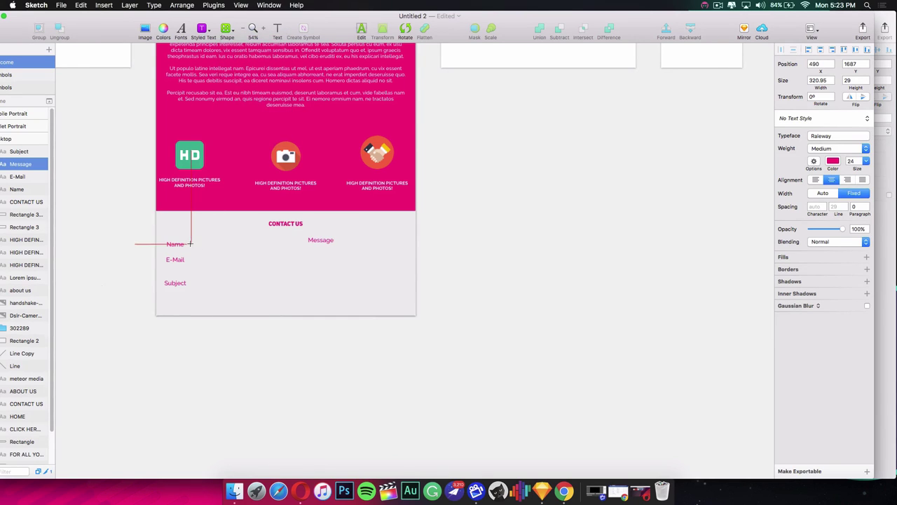
pyautogui.moveTo(192, 239); pyautogui.dragTo(260, 250)
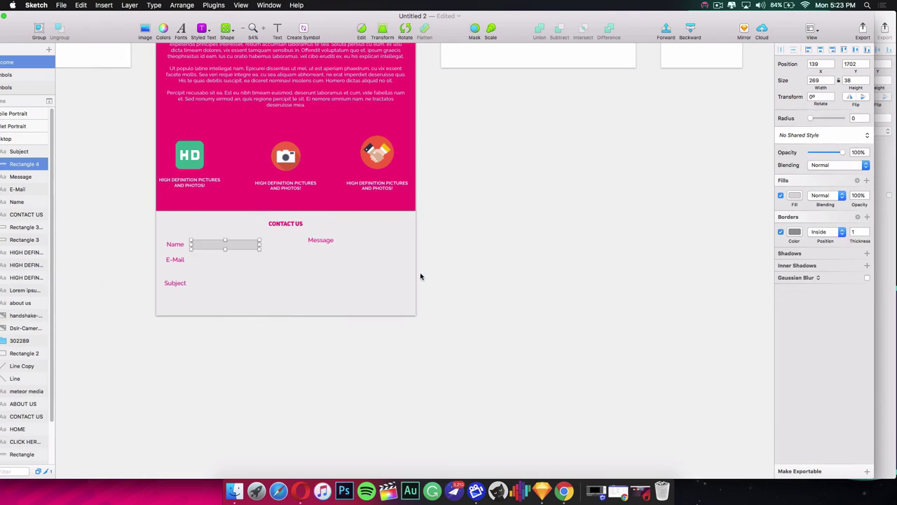
pyautogui.click(795, 195)
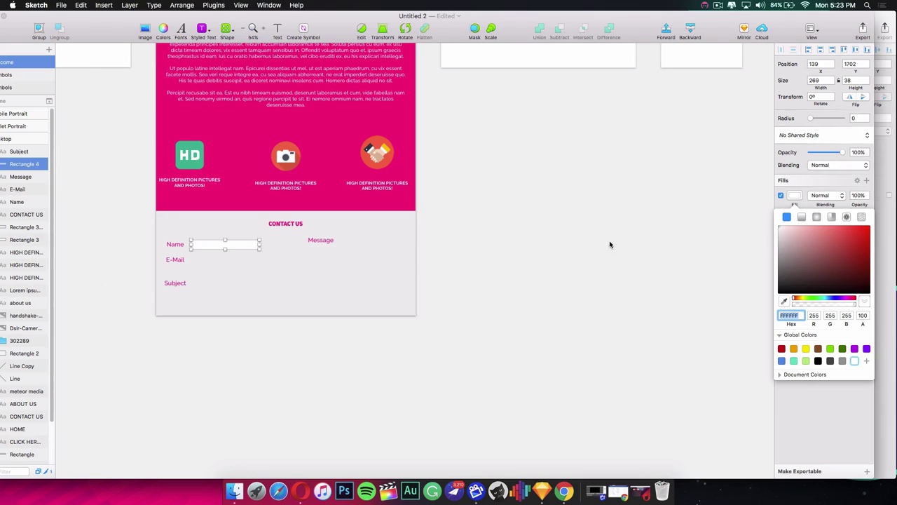
# Copy the white input box beside the "Subject" label and place a copy enlarged to about 269 × 229 px beside "Message"
pyautogui.moveTo(242, 245); pyautogui.dragTo(410, 265)
# Review the page layout from the Contact Us form up to the header
pyautogui.scroll(5, 500, 284)
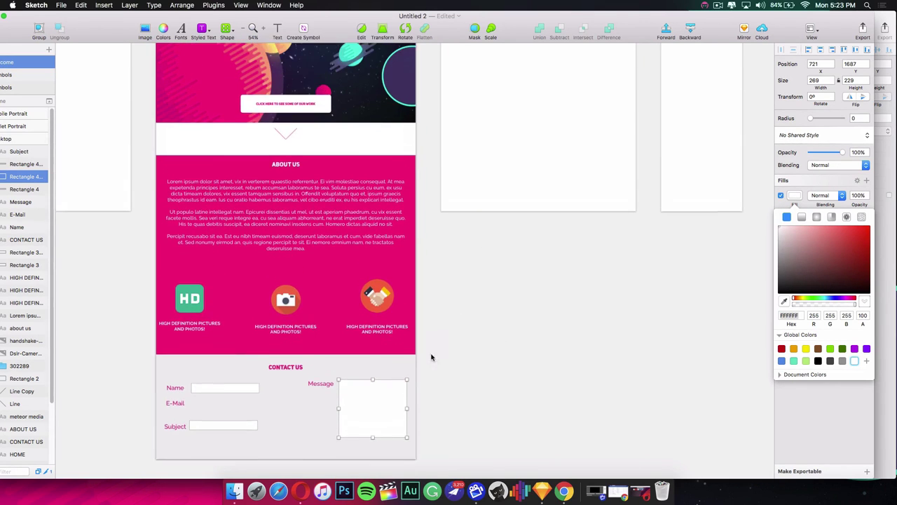
pyautogui.scroll(4, 431, 357)
pyautogui.scroll(-6, 362, 247)
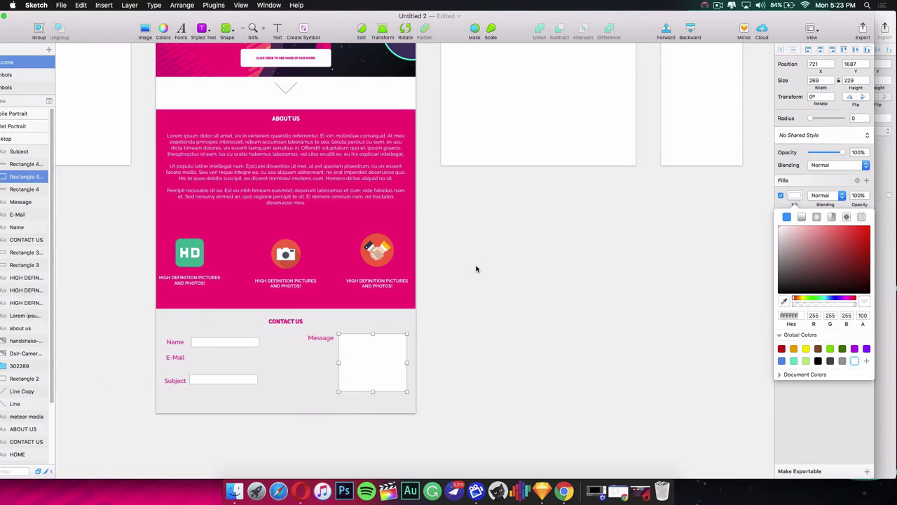
pyautogui.scroll(-2, 476, 268)
pyautogui.scroll(2, 469, 274)
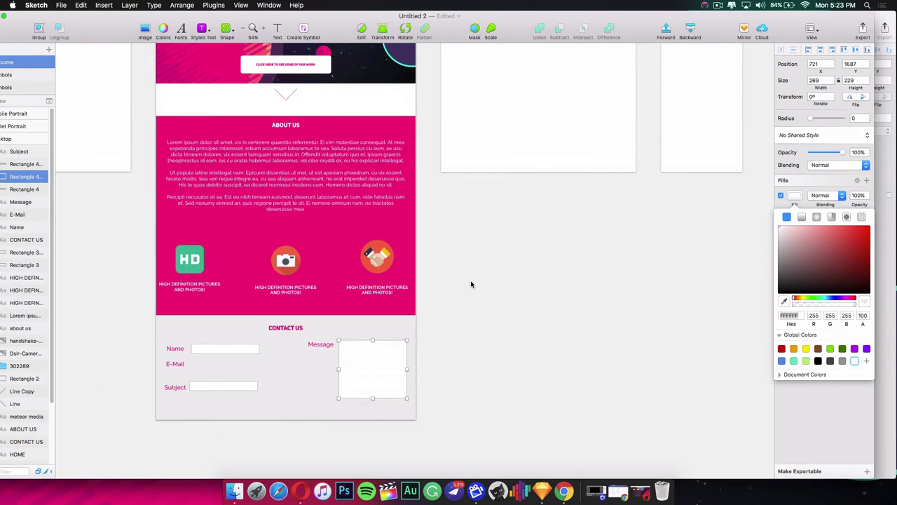
pyautogui.scroll(5, 471, 284)
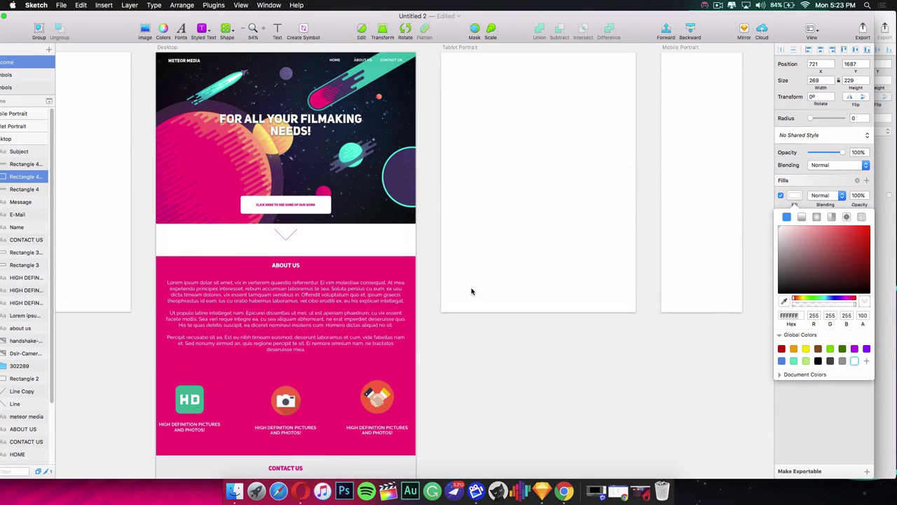